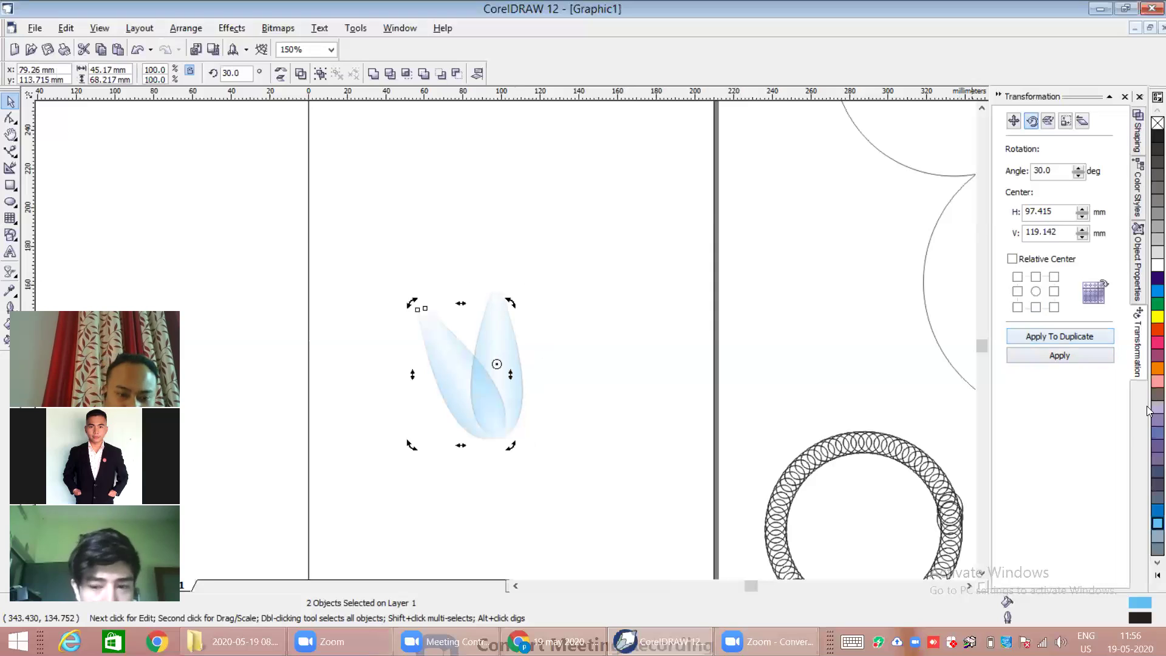
# Step: Repeat the 30-degree rotated duplication of the two selected blue petals until the copies form a full round flower
pyautogui.hotkey('ctrl', 'r')
pyautogui.hotkey('ctrl', 'r')
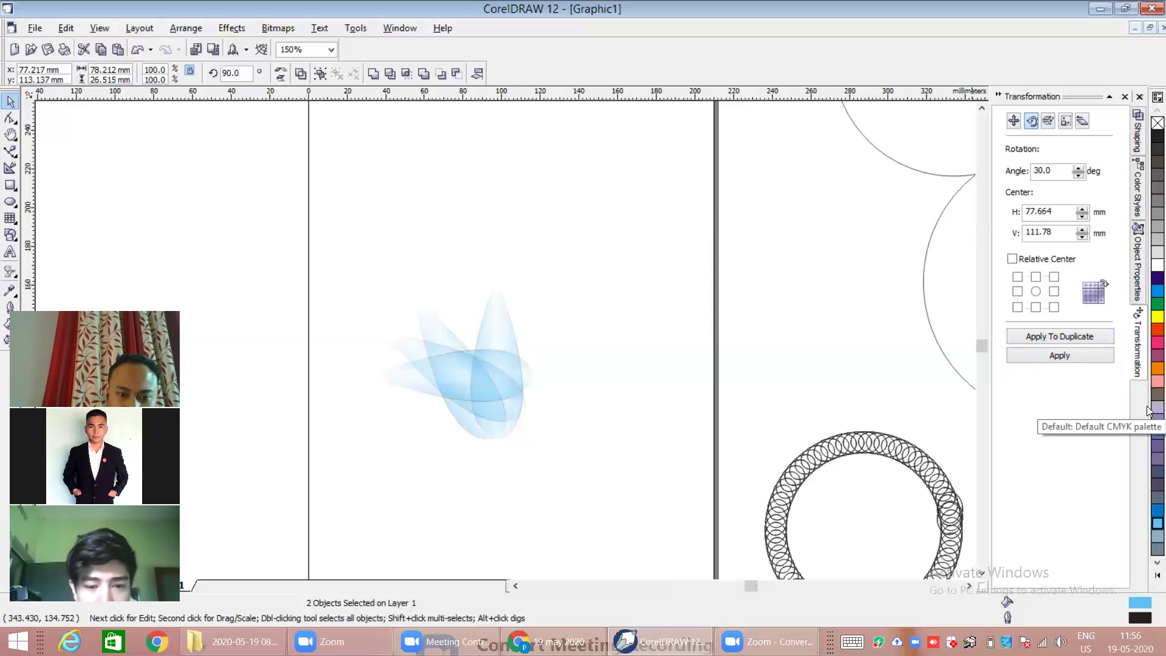
pyautogui.hotkey('ctrl', 'r')
pyautogui.hotkey('ctrl', 'r')
pyautogui.hotkey('ctrl', 'r')
pyautogui.hotkey('ctrl', 'r')
pyautogui.hotkey('ctrl', 'r')
pyautogui.hotkey('ctrl', 'r')
pyautogui.hotkey('ctrl', 'r')
pyautogui.hotkey('ctrl', 'r')
pyautogui.hotkey('ctrl', 'r')
pyautogui.hotkey('ctrl', 'r')
pyautogui.hotkey('ctrl', 'r')
pyautogui.hotkey('ctrl', 'r')
pyautogui.hotkey('ctrl', 'r')
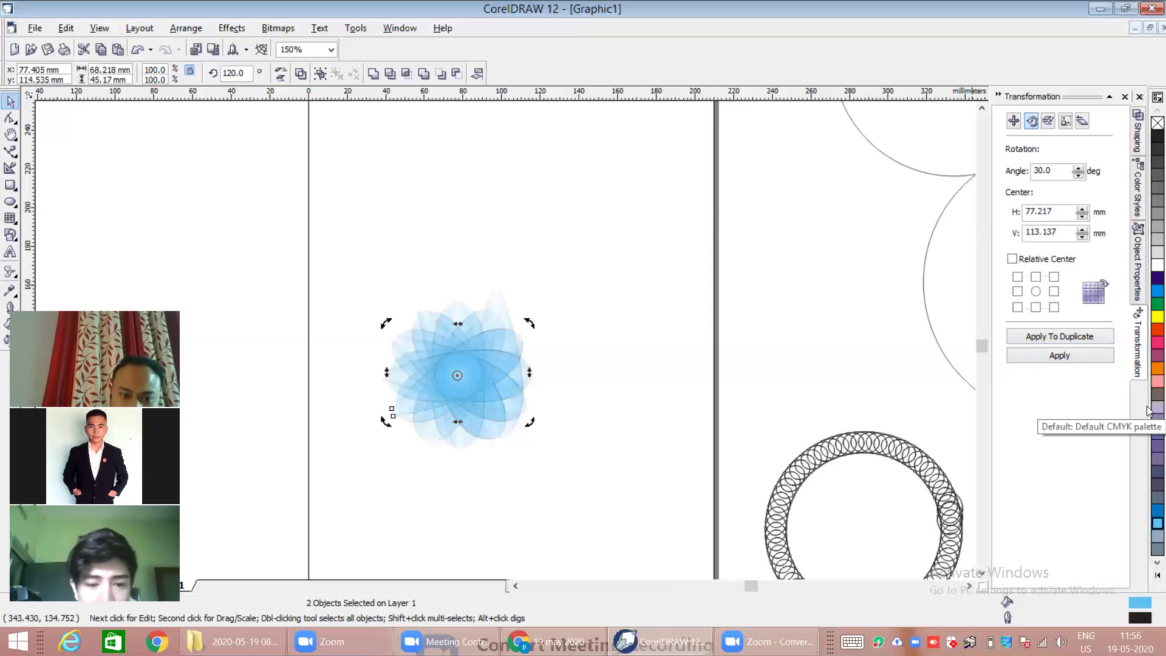
pyautogui.hotkey('ctrl', 'r')
pyautogui.hotkey('ctrl', 'r')
pyautogui.hotkey('ctrl', 'r')
pyautogui.hotkey('ctrl', 'r')
pyautogui.hotkey('ctrl', 'r')
pyautogui.hotkey('ctrl', 'r')
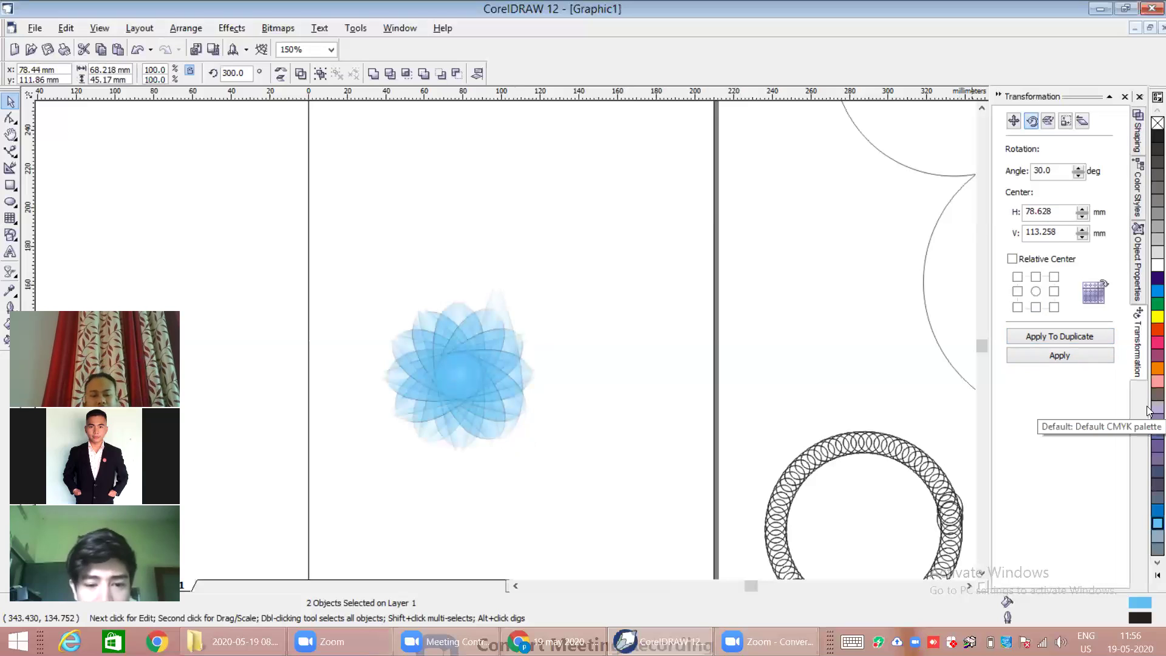
pyautogui.hotkey('ctrl', 'r')
pyautogui.hotkey('ctrl', 'r')
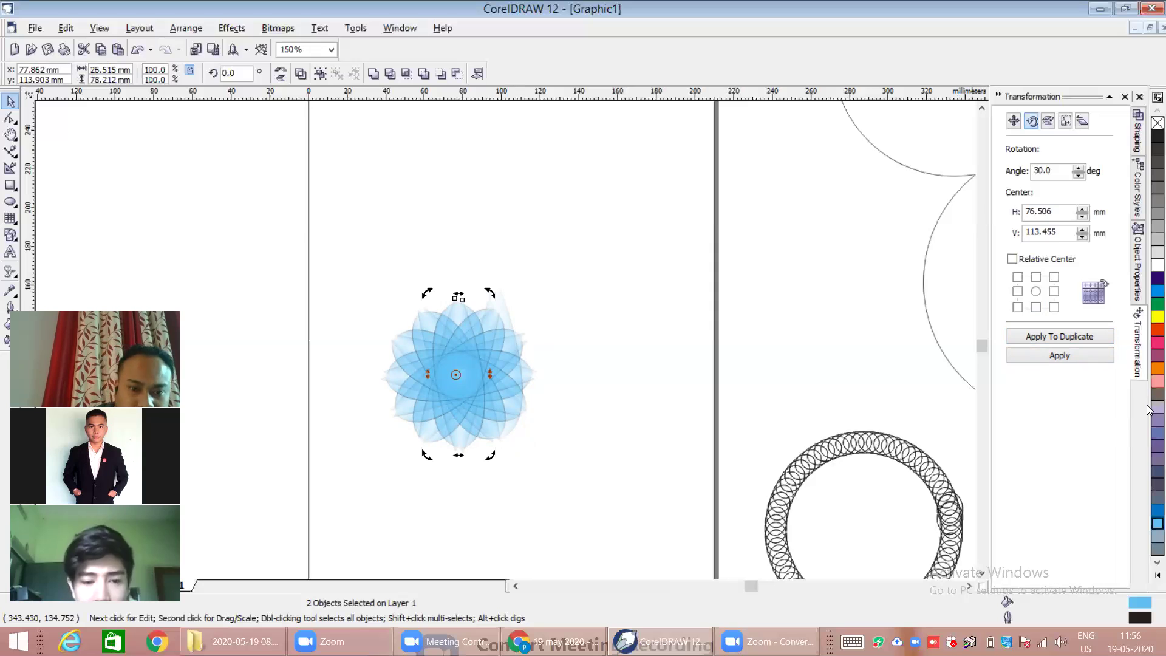
# Step: Undo the repeated rotated petal duplicates until only a few petals of the flower are left
pyautogui.hotkey('ctrl', 'r')
pyautogui.hotkey('ctrl', 'r')
pyautogui.hotkey('ctrl', 'r')
pyautogui.hotkey('ctrl', 'r')
pyautogui.hotkey('ctrl', 'r')
pyautogui.hotkey('ctrl', 'r')
pyautogui.hotkey('ctrl', 'r')
pyautogui.hotkey('ctrl', 'r')
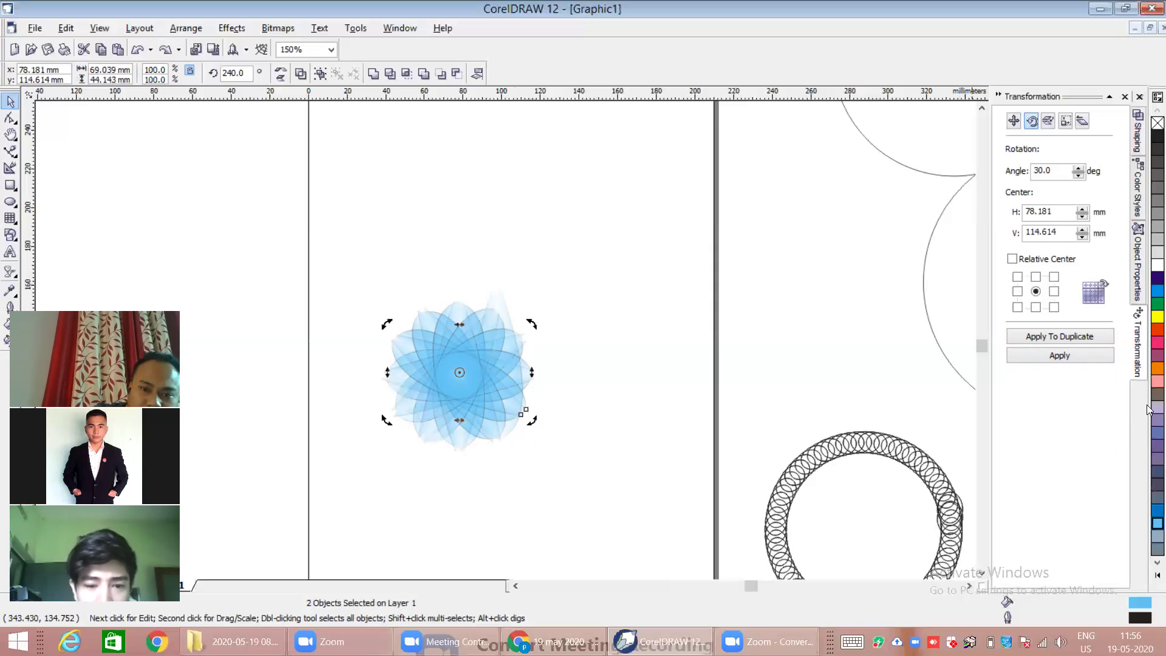
pyautogui.hotkey('ctrl', 'r')
pyautogui.hotkey('ctrl', 'r')
pyautogui.hotkey('ctrl', 'r')
pyautogui.hotkey('ctrl', 'r')
pyautogui.hotkey('ctrl', 'r')
pyautogui.hotkey('ctrl', 'r')
pyautogui.hotkey('ctrl', 'r')
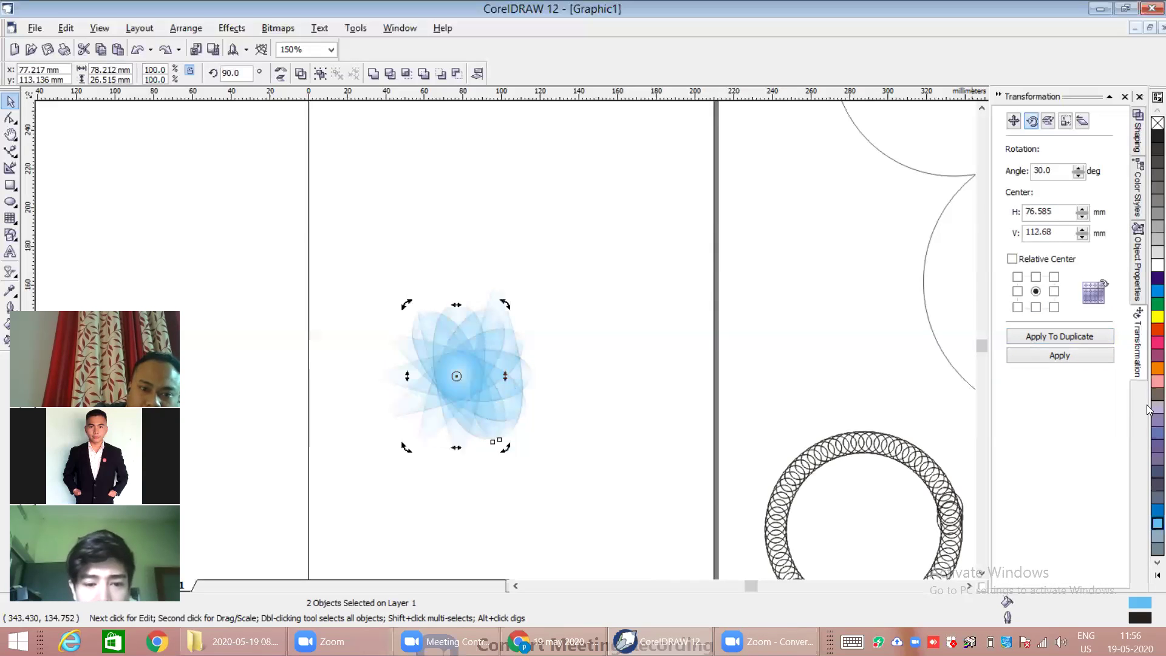
pyautogui.hotkey('ctrl', 'z')
pyautogui.hotkey('ctrl', 'z')
pyautogui.hotkey('ctrl', 'z')
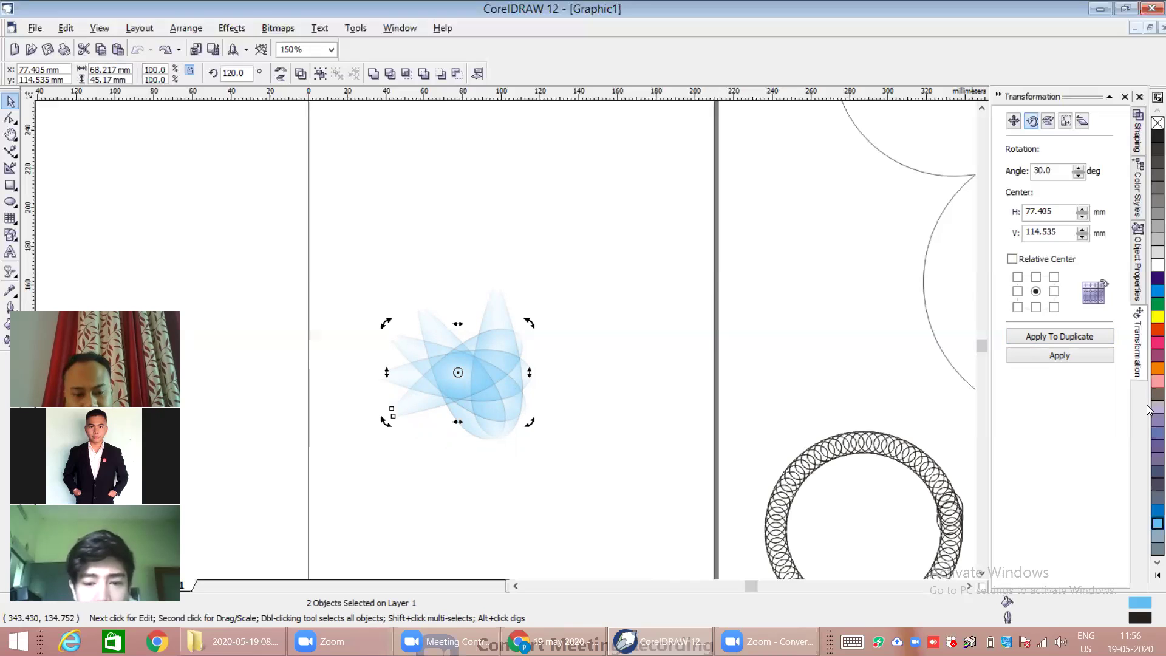
pyautogui.click(458, 331)
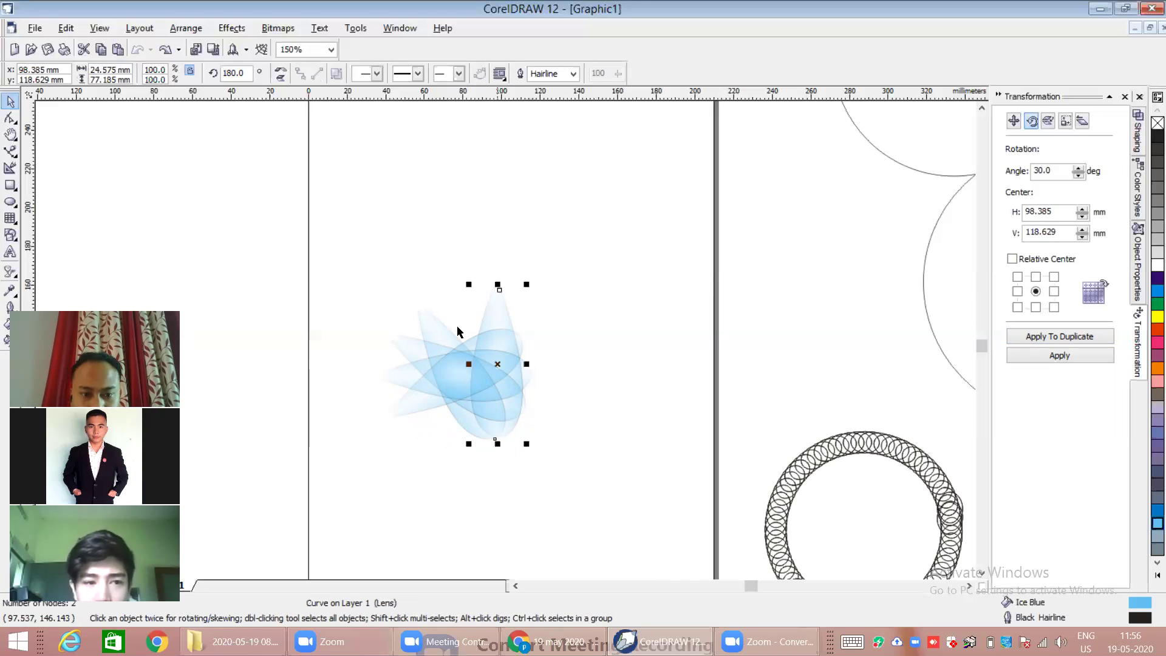
pyautogui.click(486, 383)
pyautogui.click(491, 387)
pyautogui.scroll(1, 707, 398)
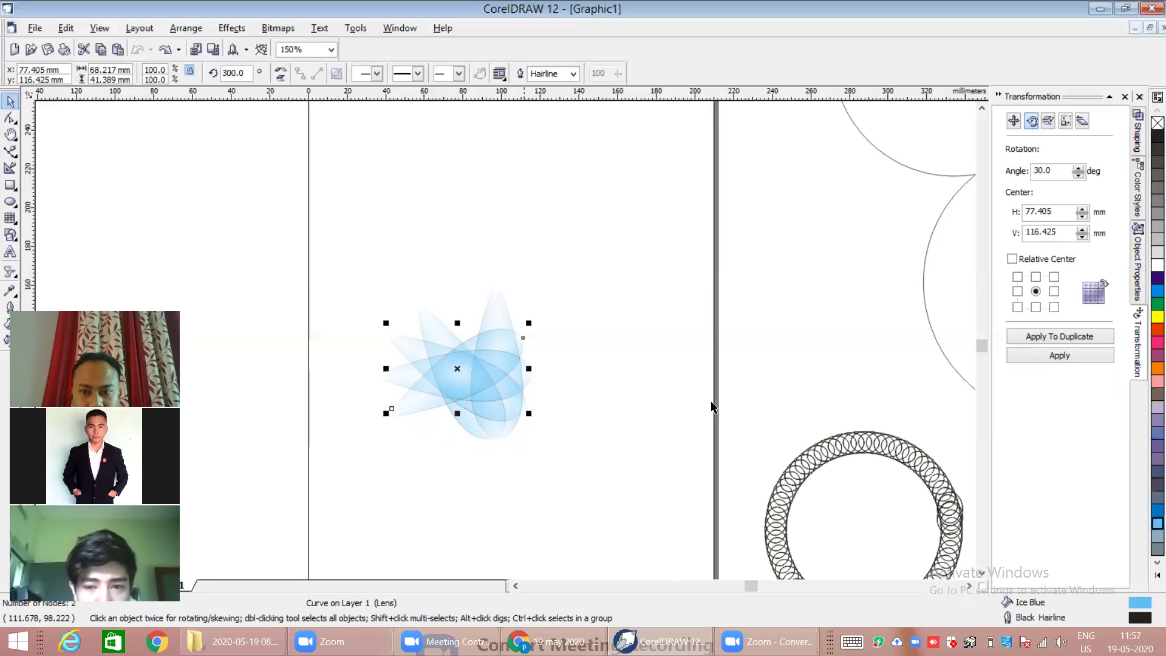
# Step: Close CorelDRAW without saving the changes to Graphic1 and refresh the desktop
pyautogui.click(1149, 10)
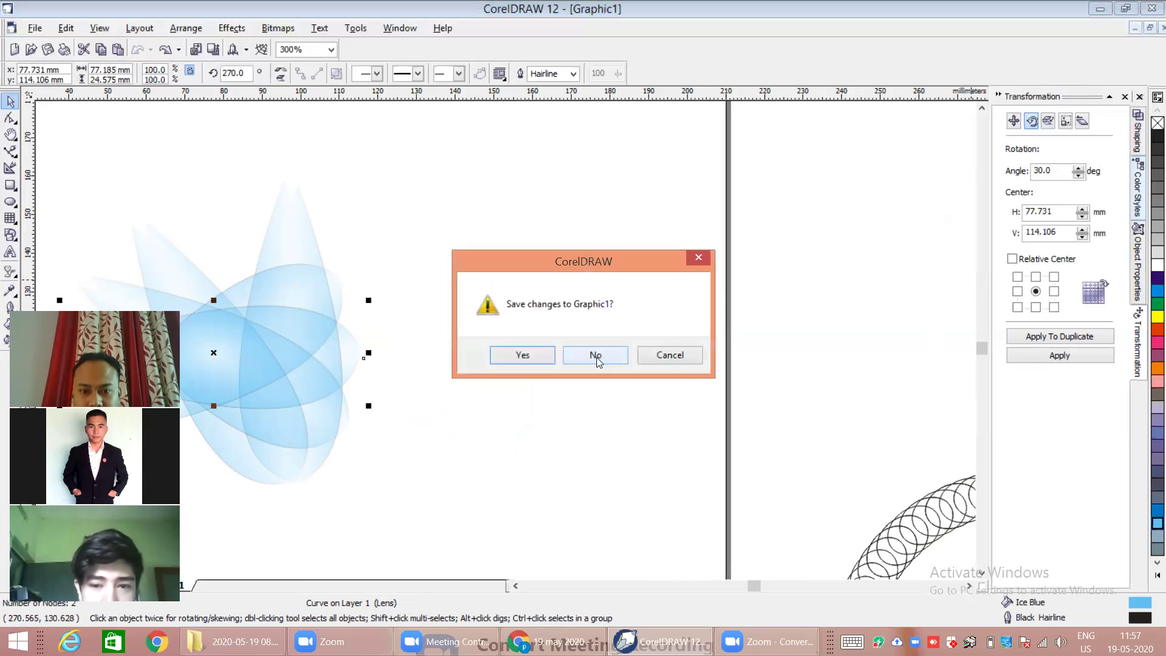
pyautogui.click(596, 355)
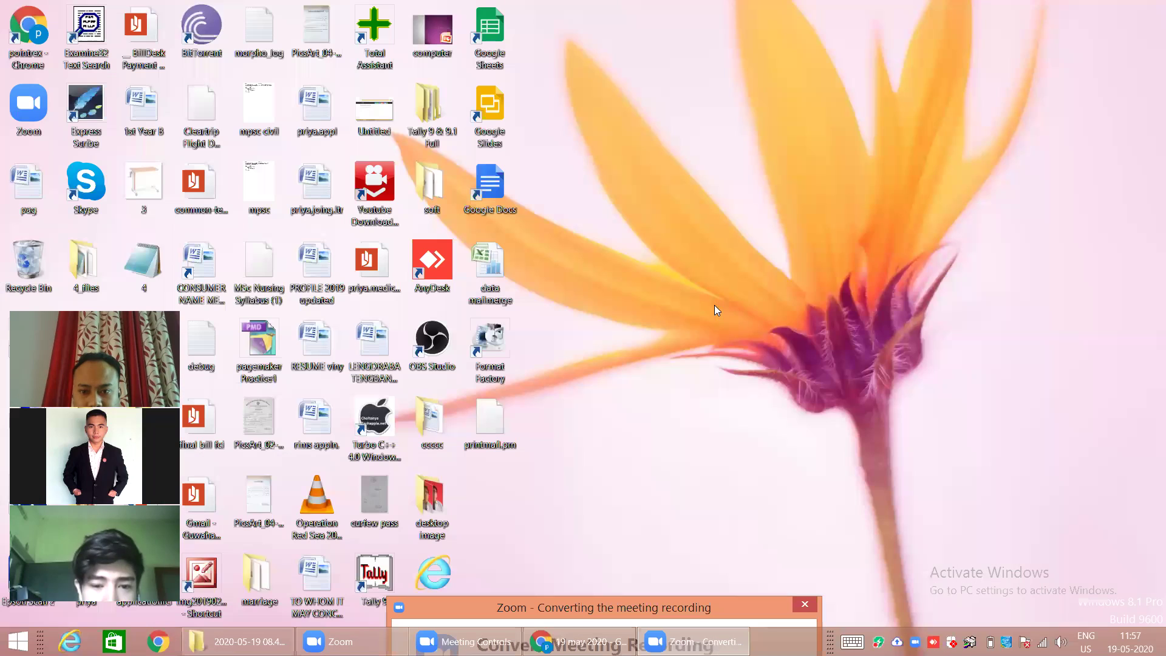
pyautogui.rightClick(870, 189)
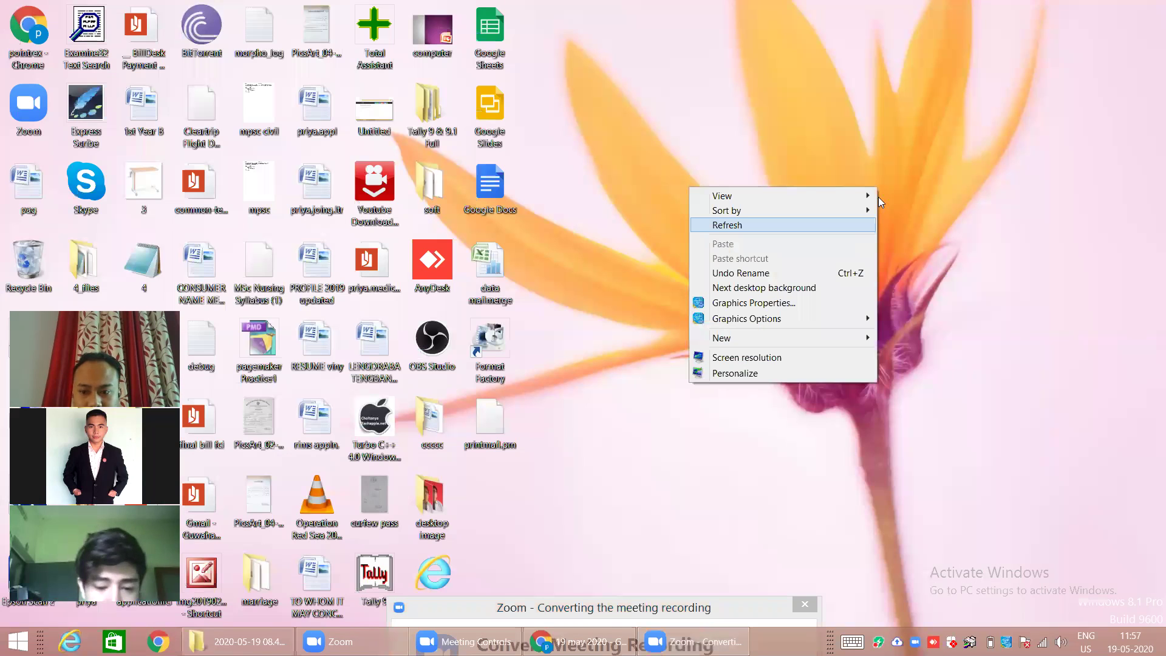
pyautogui.click(848, 222)
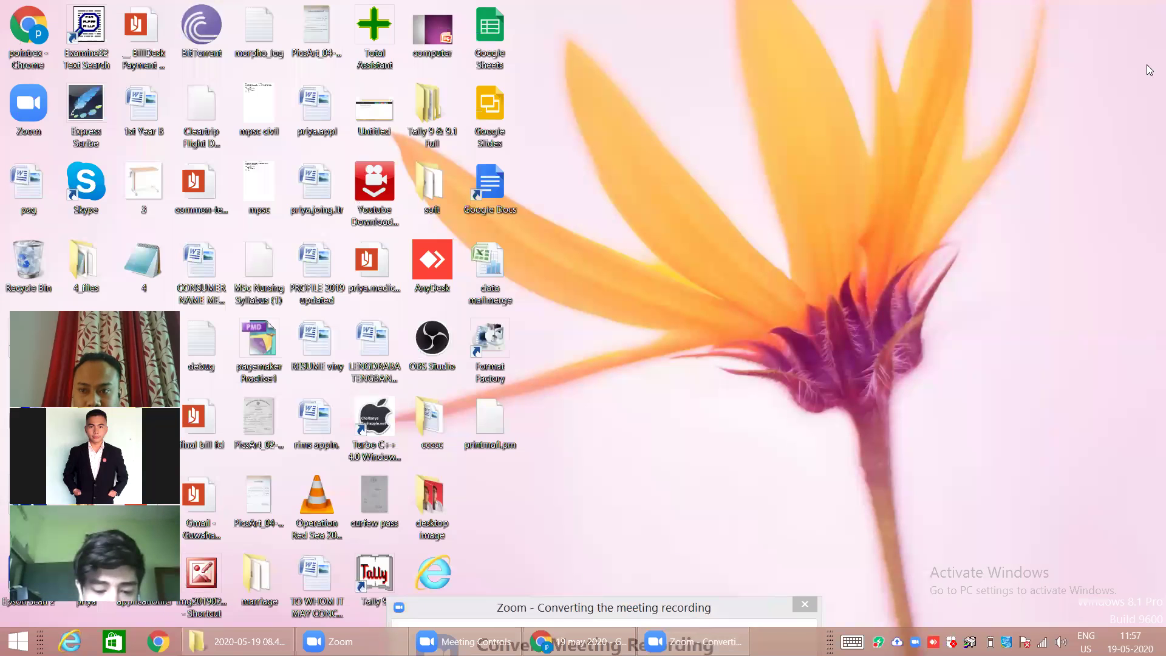
# Step: Launch CorelDRAW 12 through a system search for "co" and dismiss its welcome screen
pyautogui.moveTo(1148, 138)
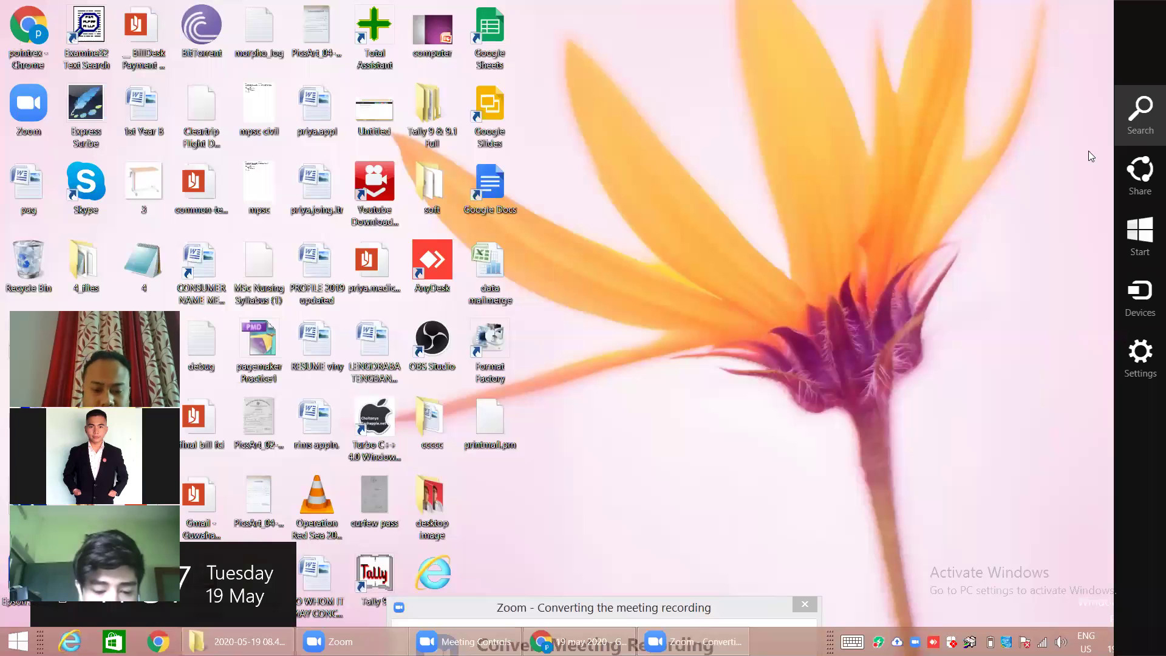
pyautogui.press('super+s')
pyautogui.write('co')
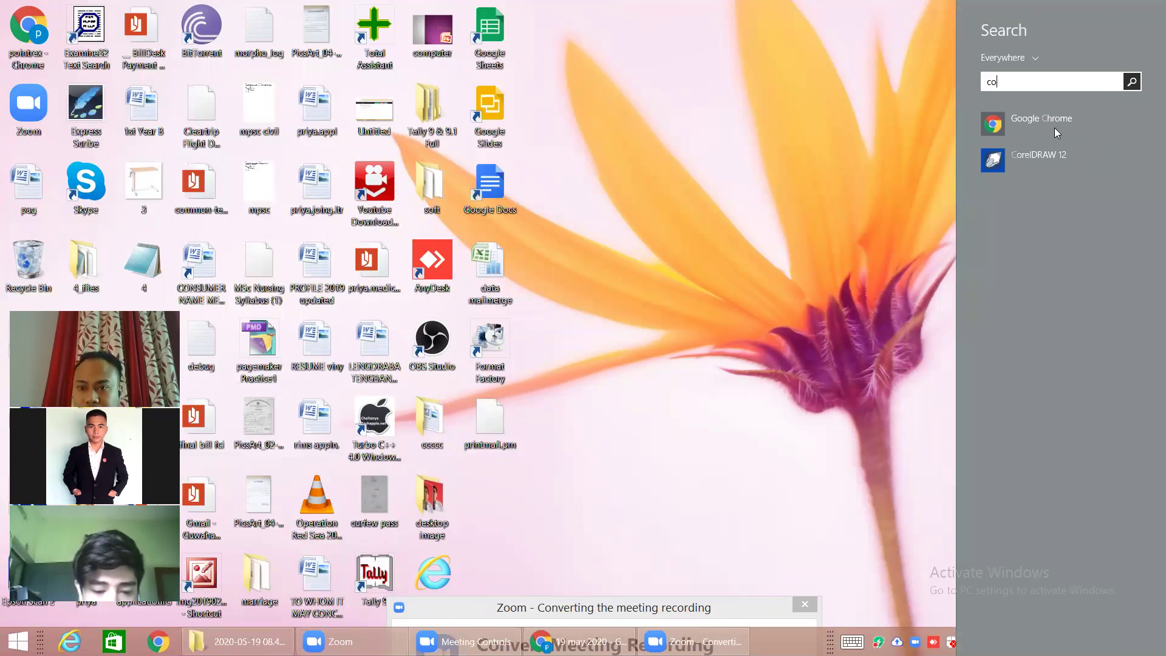
pyautogui.press('Down')
pyautogui.press('Return')
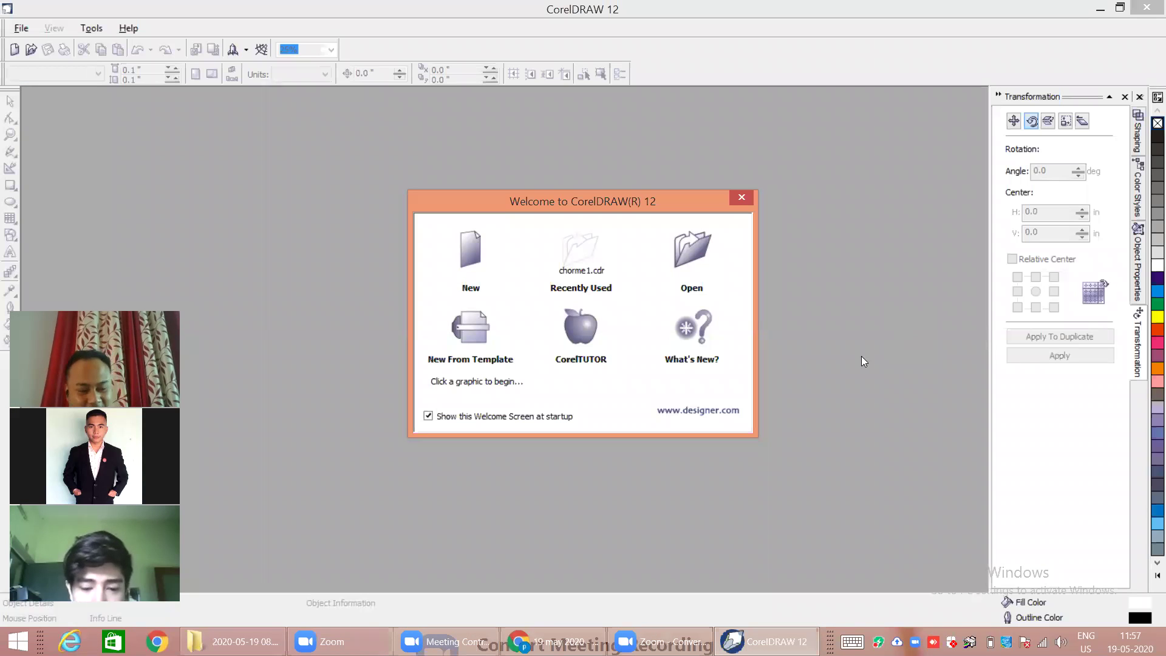
pyautogui.click(742, 199)
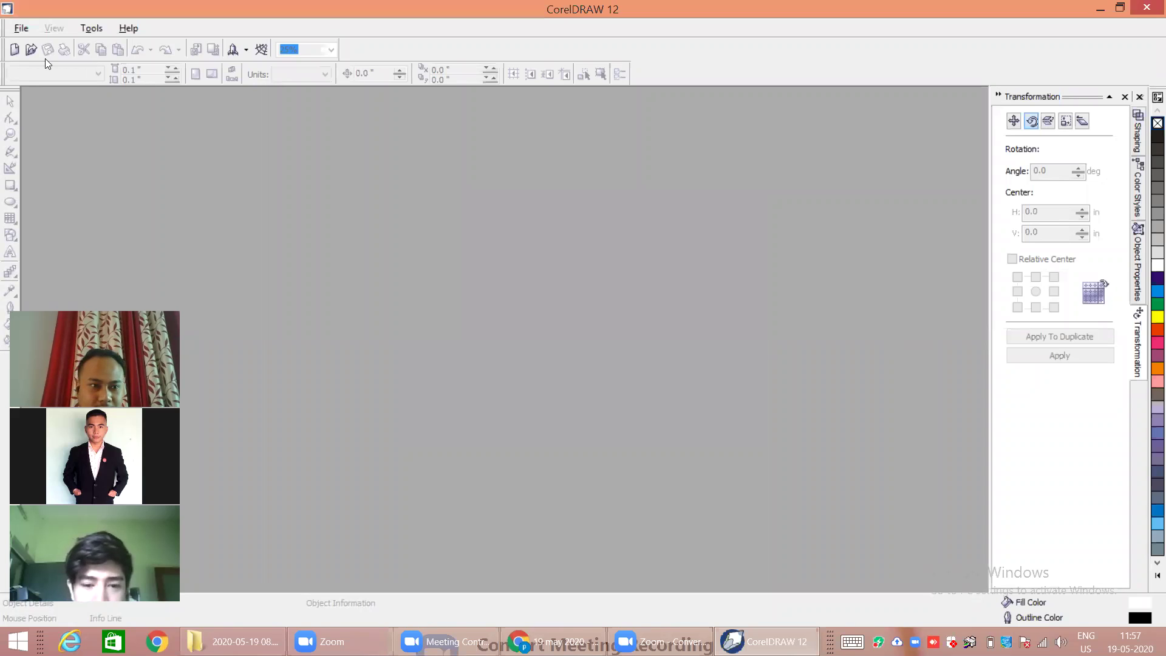
# Step: Create a new blank document and activate the Bezier tool
pyautogui.click(23, 29)
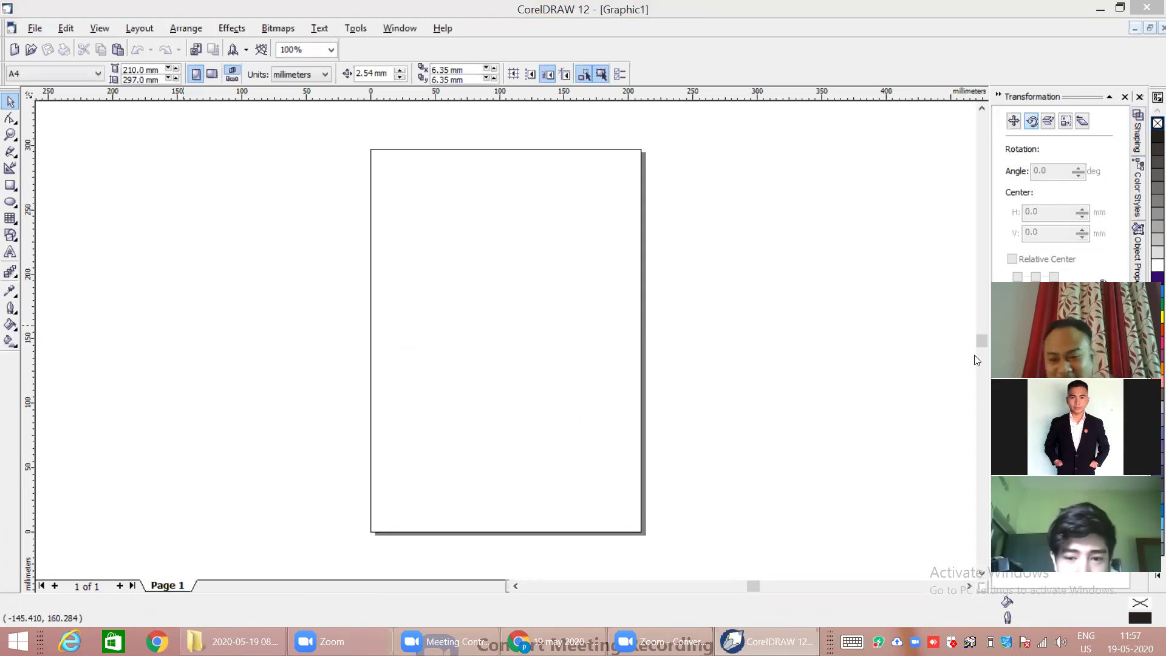
pyautogui.click(925, 372)
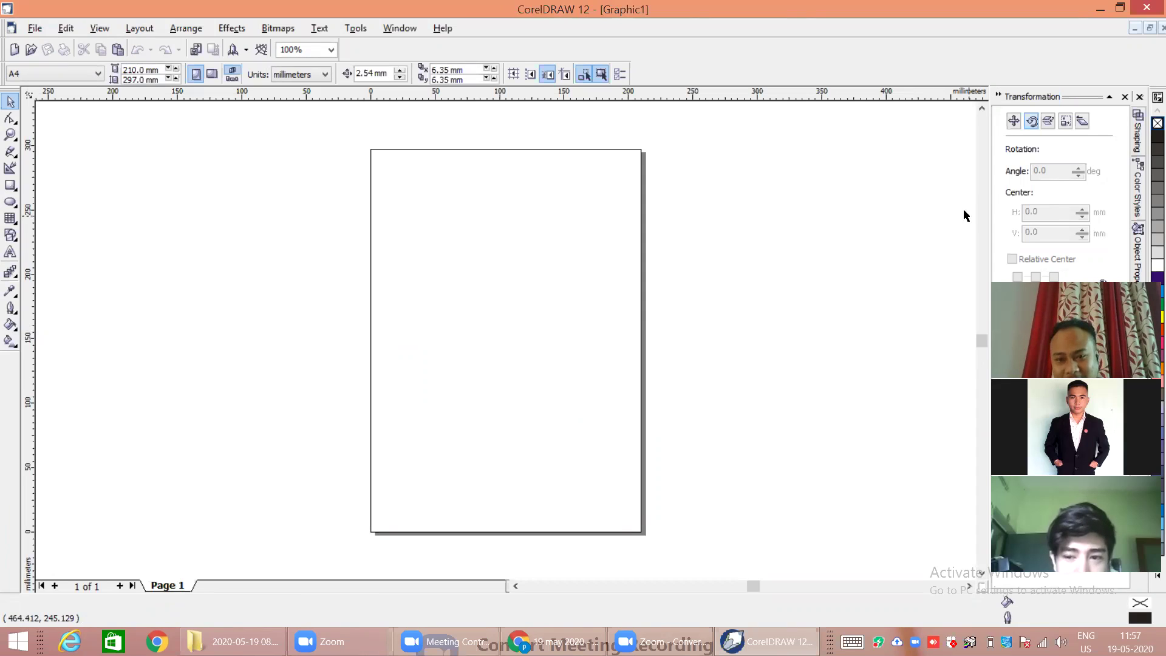
pyautogui.click(11, 153)
pyautogui.click(15, 159)
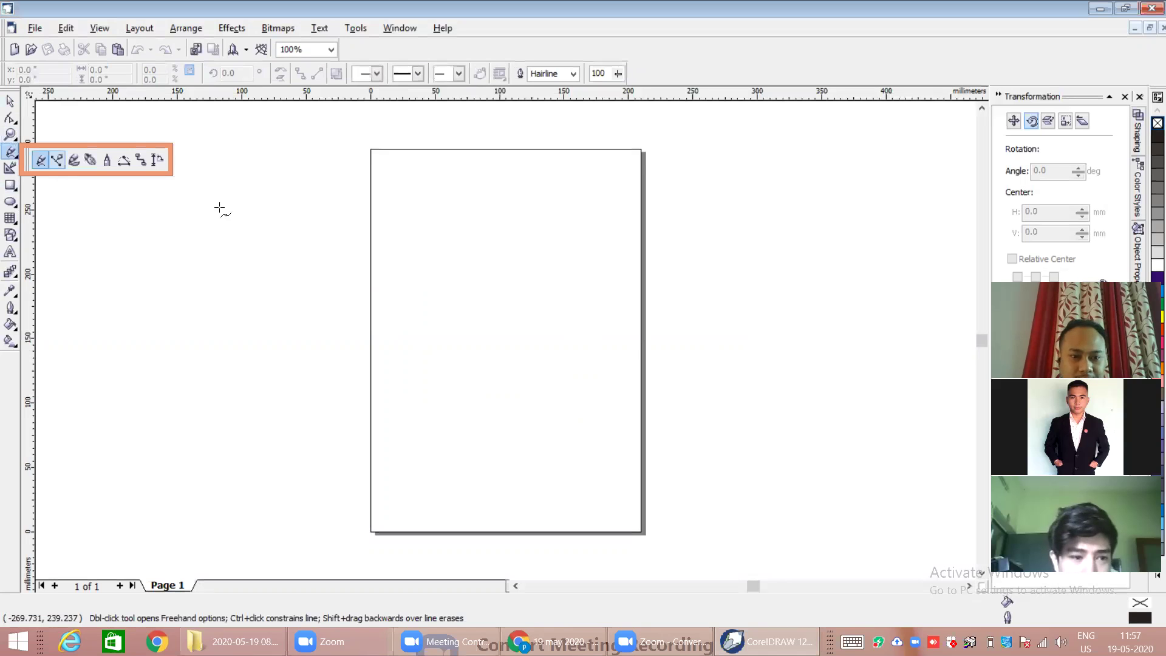
pyautogui.click(57, 159)
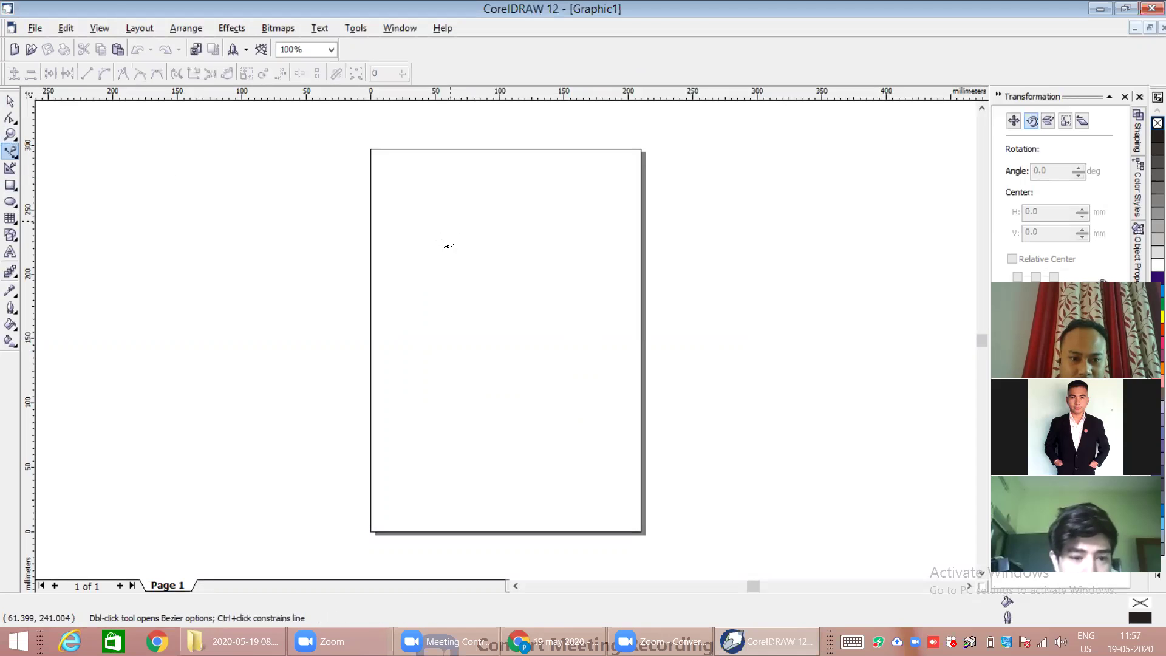
# Step: Try to draw a teardrop petal outline with Bezier curves in the upper part of the page, and undo the attempt
pyautogui.moveTo(452, 233)
pyautogui.mouseDown()
pyautogui.moveTo(455, 245)
pyautogui.moveTo(450, 234)
pyautogui.mouseUp()
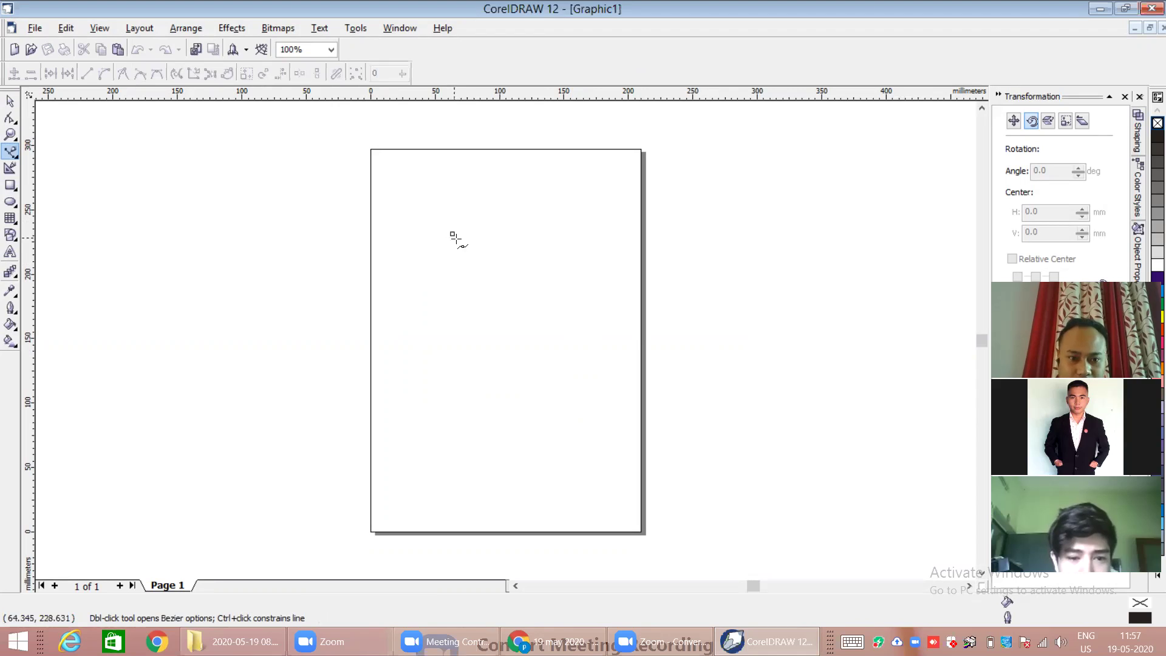
pyautogui.click(451, 233)
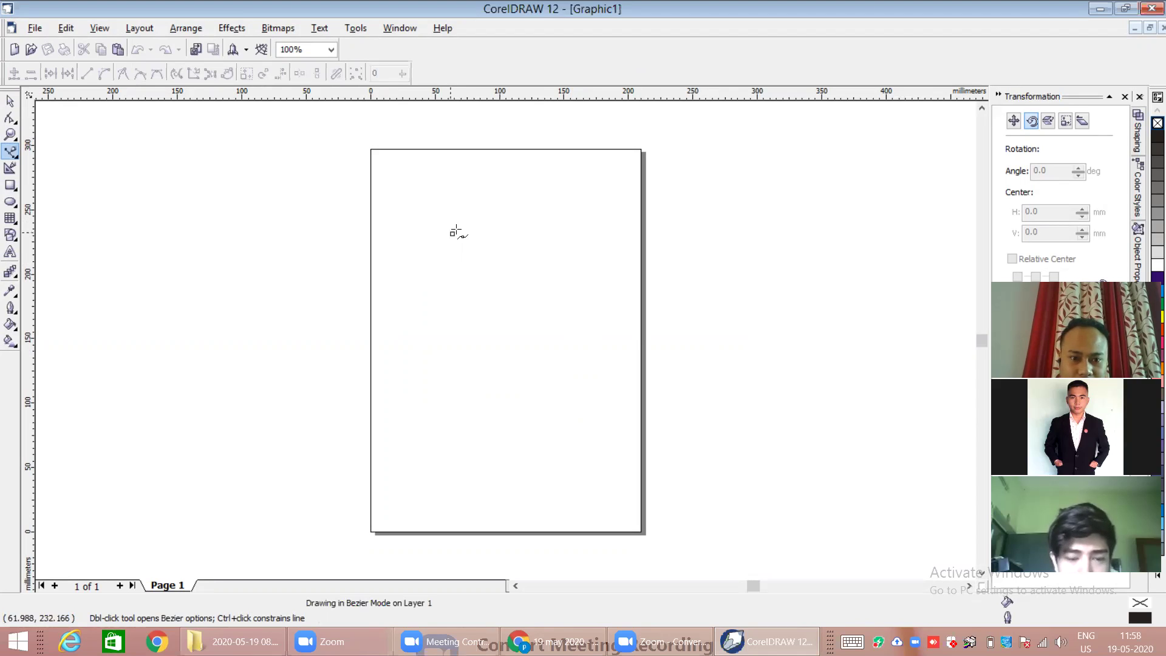
pyautogui.hotkey('ctrl', 'z')
pyautogui.click(455, 229)
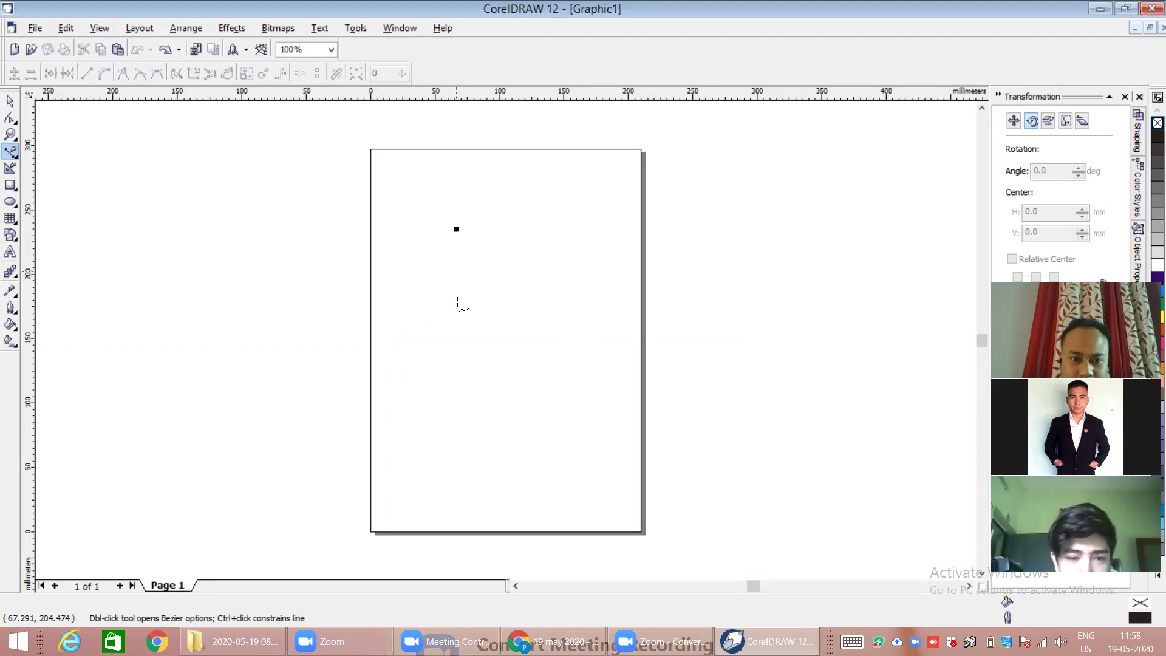
pyautogui.click(456, 301)
pyautogui.moveTo(486, 308); pyautogui.dragTo(493, 307)
pyautogui.click(458, 302)
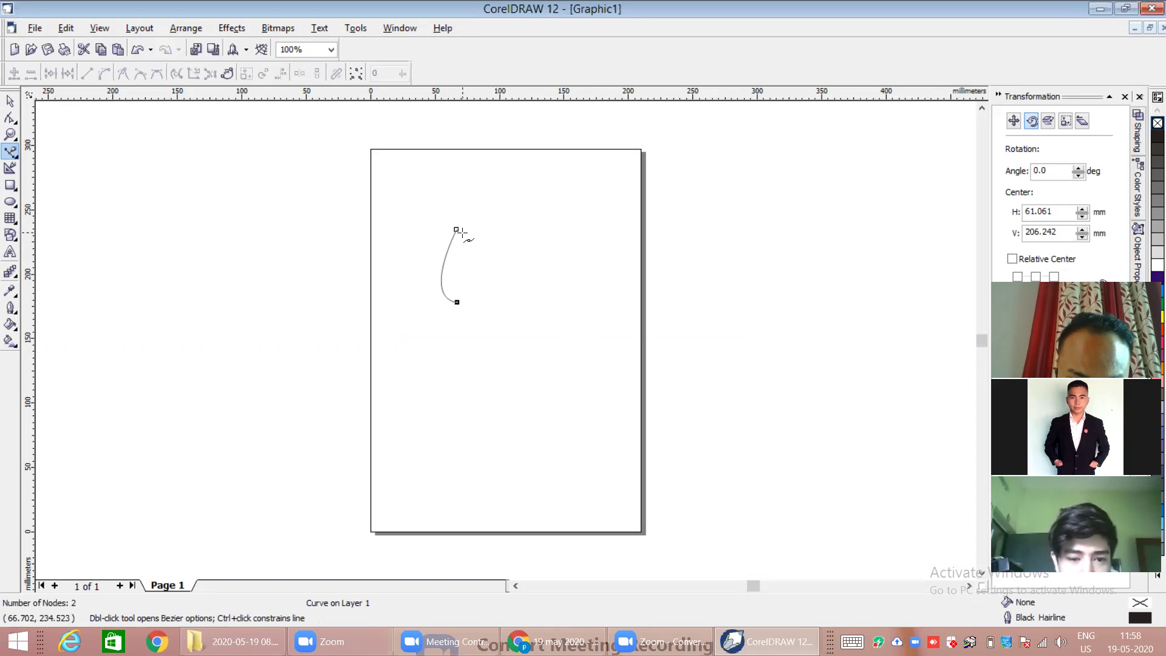
pyautogui.click(462, 232)
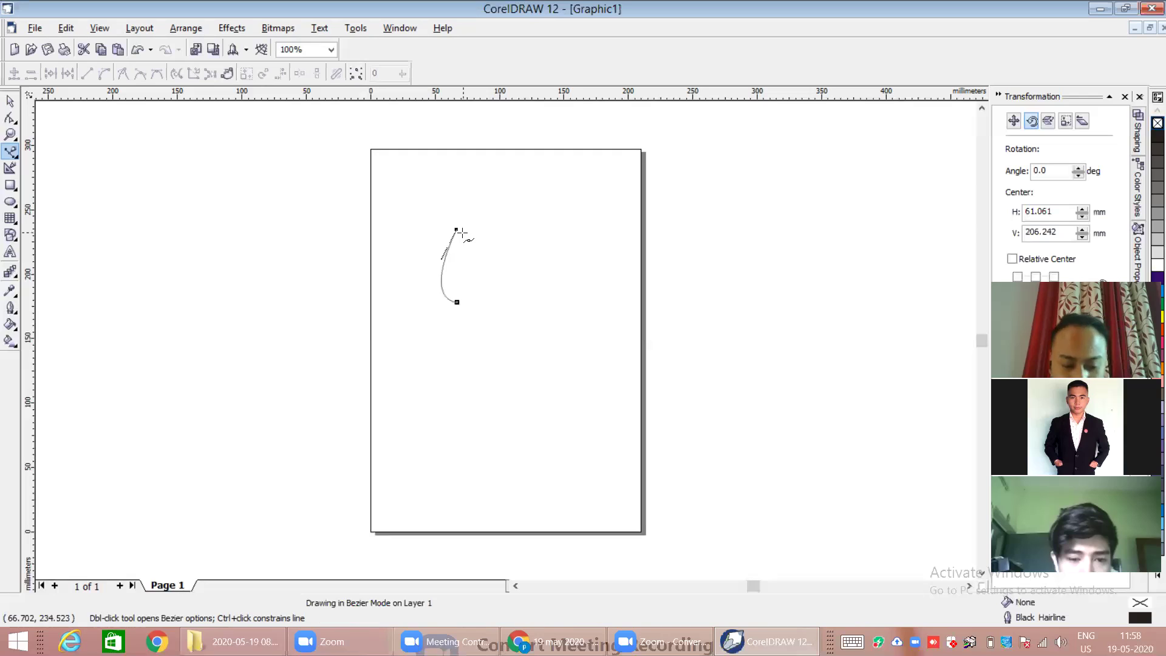
pyautogui.hotkey('ctrl', 'z')
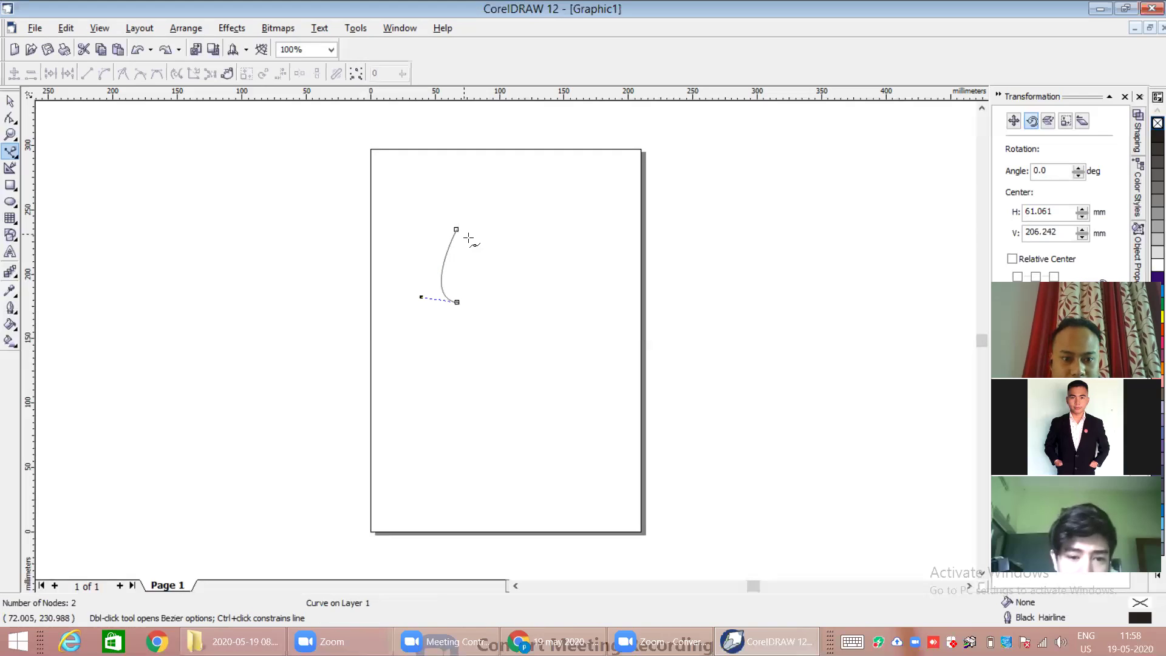
pyautogui.moveTo(469, 238)
pyautogui.mouseDown()
pyautogui.moveTo(459, 229)
pyautogui.moveTo(476, 231)
pyautogui.mouseUp()
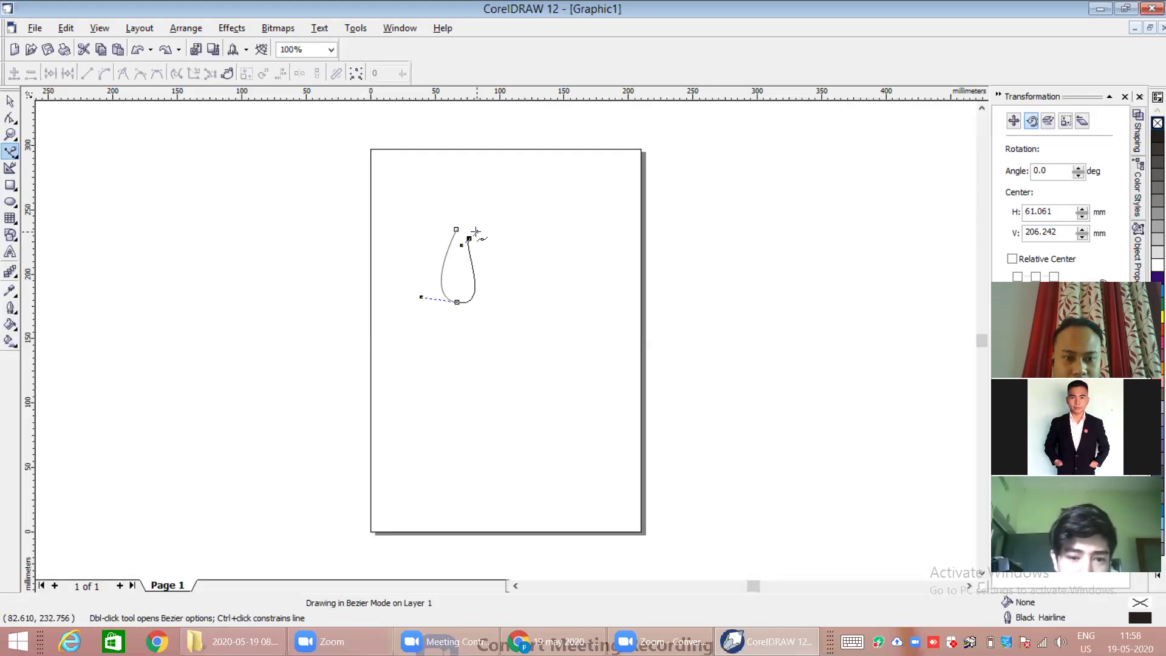
pyautogui.hotkey('ctrl', 'z')
pyautogui.hotkey('ctrl', 'z')
# Step: Draw an open three-node petal outline about 30 mm wide and 57 mm high with the Bezier tool in the page's upper part
pyautogui.click(456, 231)
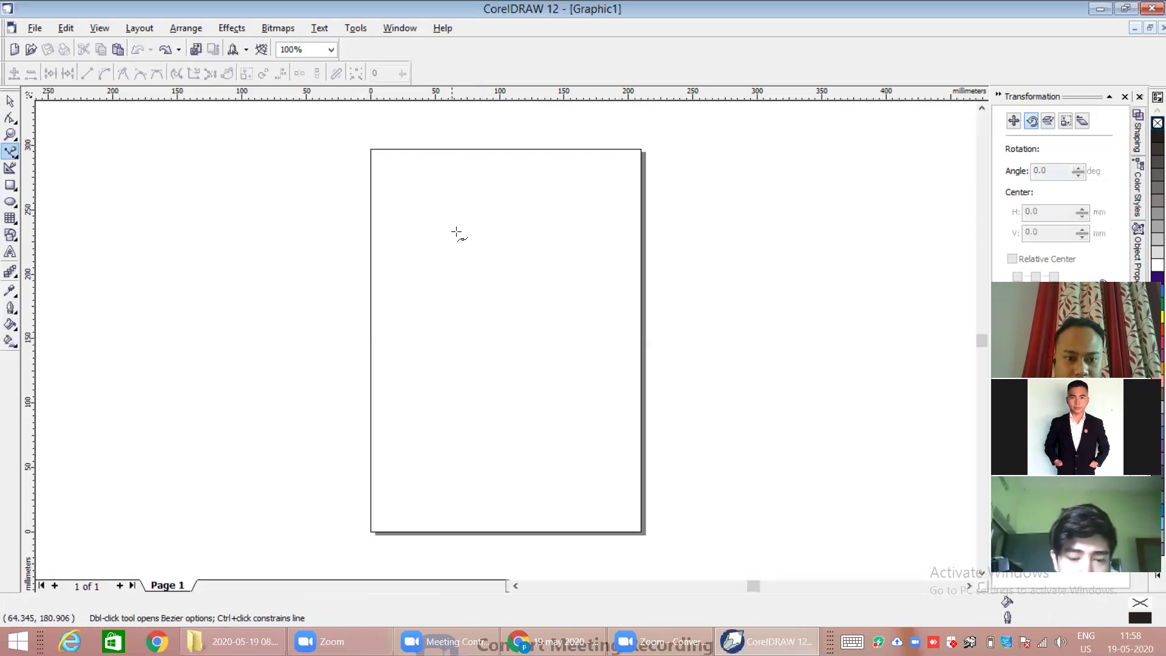
pyautogui.moveTo(456, 305); pyautogui.dragTo(493, 328)
pyautogui.click(459, 307)
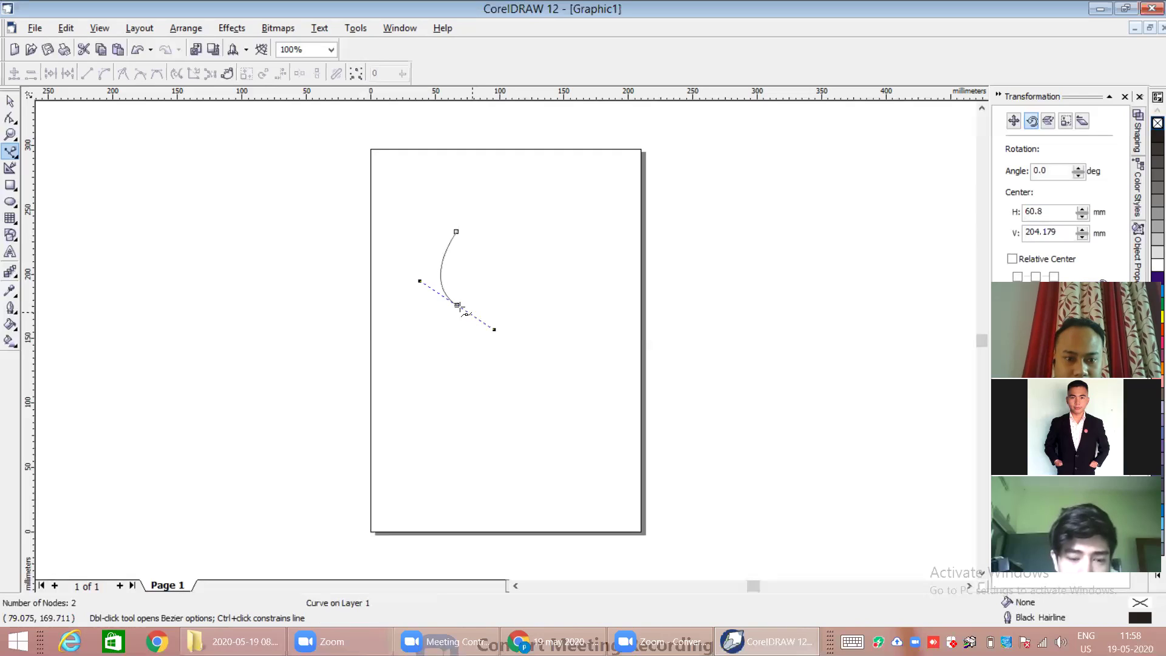
pyautogui.click(472, 246)
pyautogui.moveTo(469, 235)
pyautogui.mouseDown()
pyautogui.moveTo(441, 200)
pyautogui.moveTo(432, 170)
pyautogui.moveTo(441, 172)
pyautogui.mouseUp()
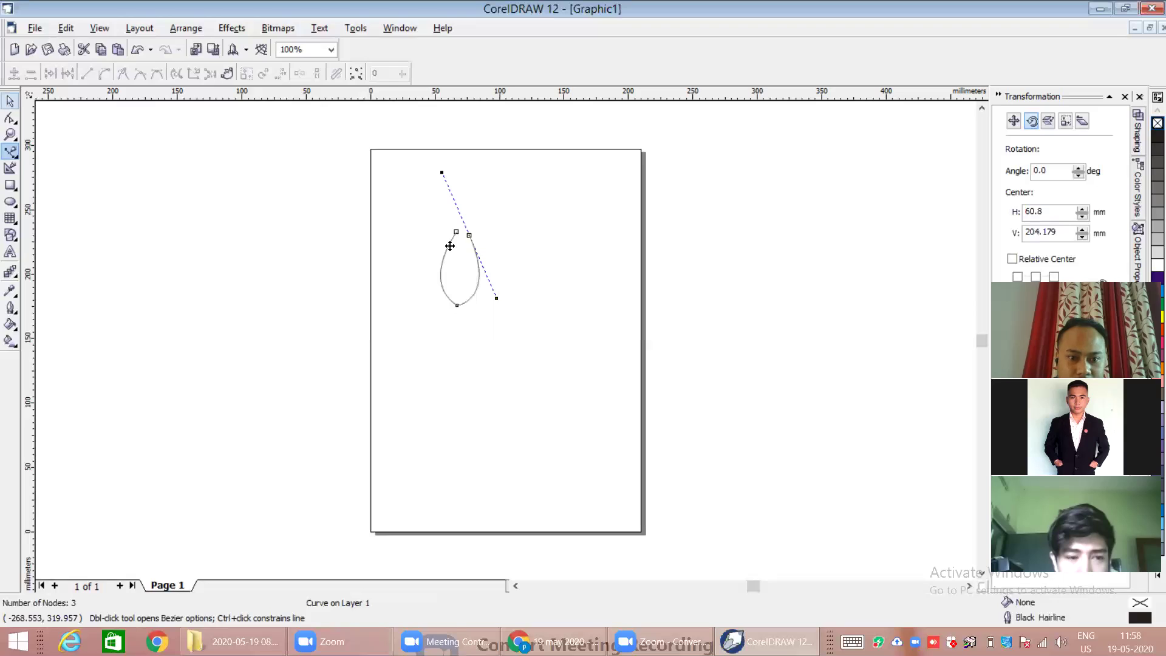
# Step: Join the petal outline's loose end node to its start node with the Shape tool, and widen the right side with its curve handle
pyautogui.press('space')
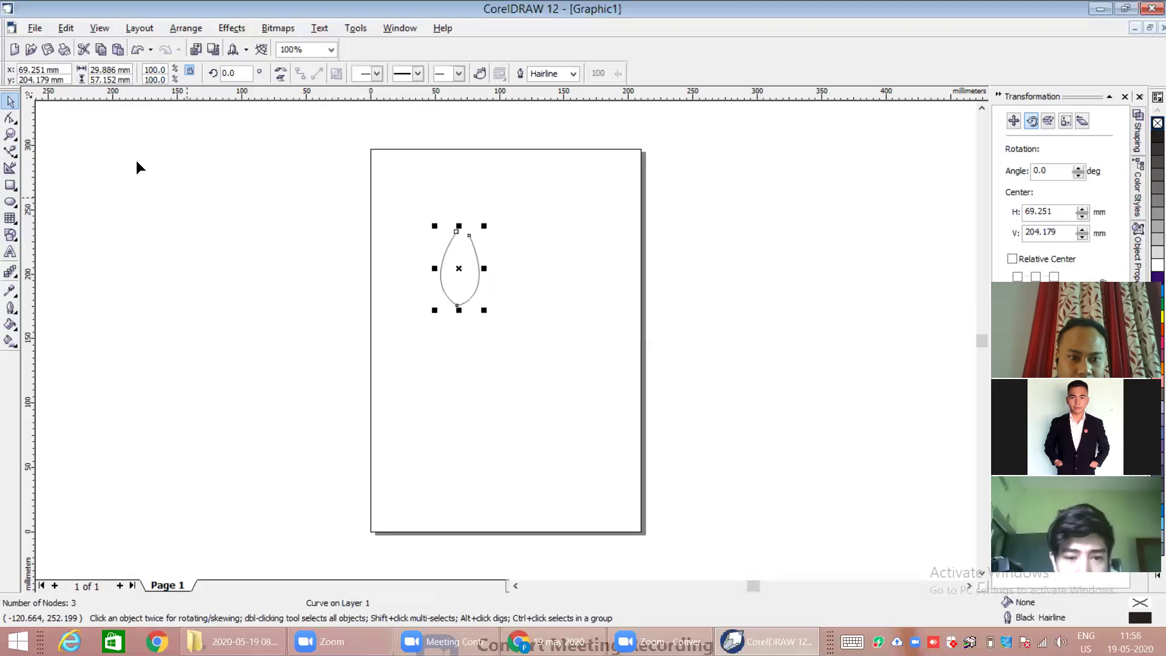
pyautogui.press('space')
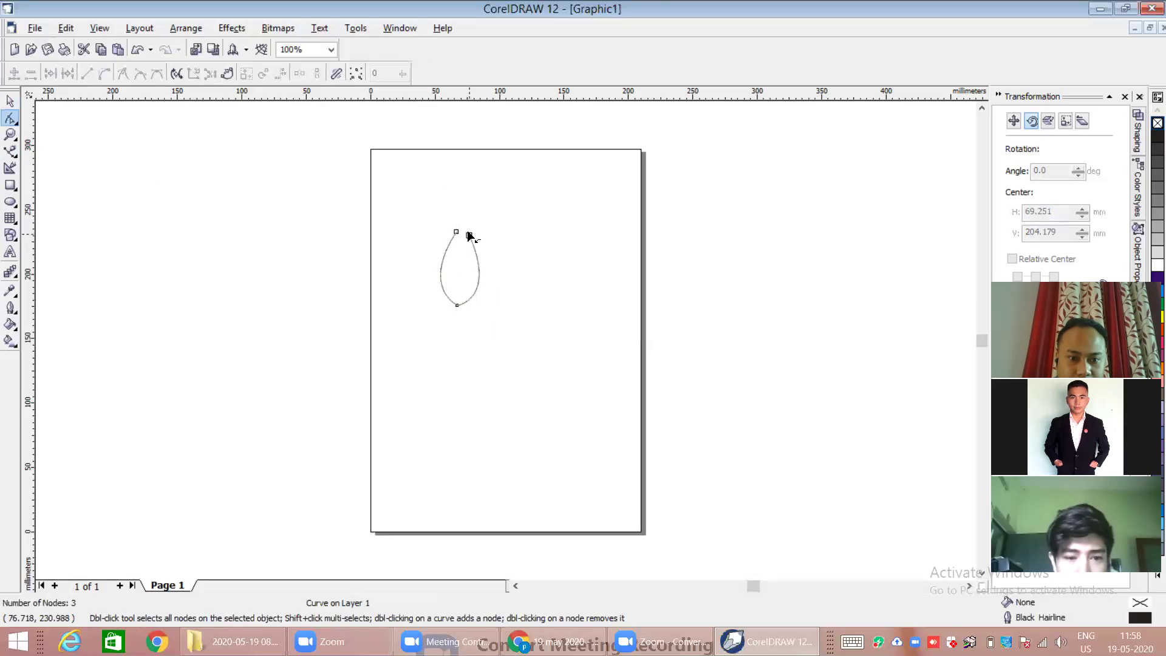
pyautogui.click(468, 235)
pyautogui.press('Delete')
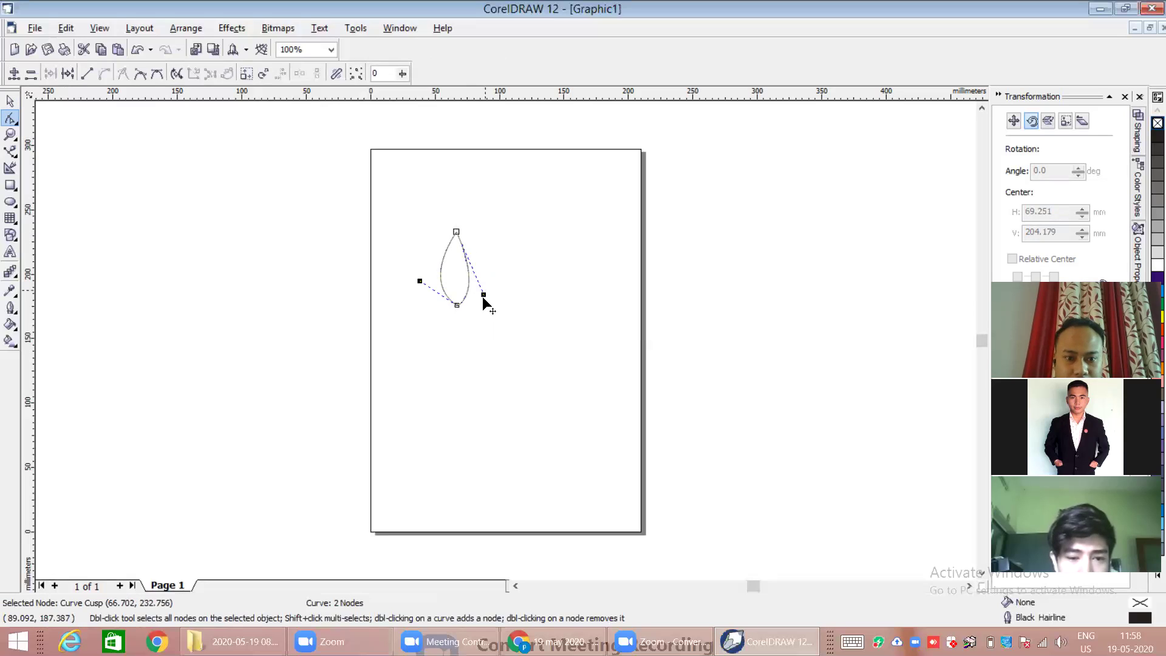
pyautogui.moveTo(488, 291); pyautogui.dragTo(491, 288)
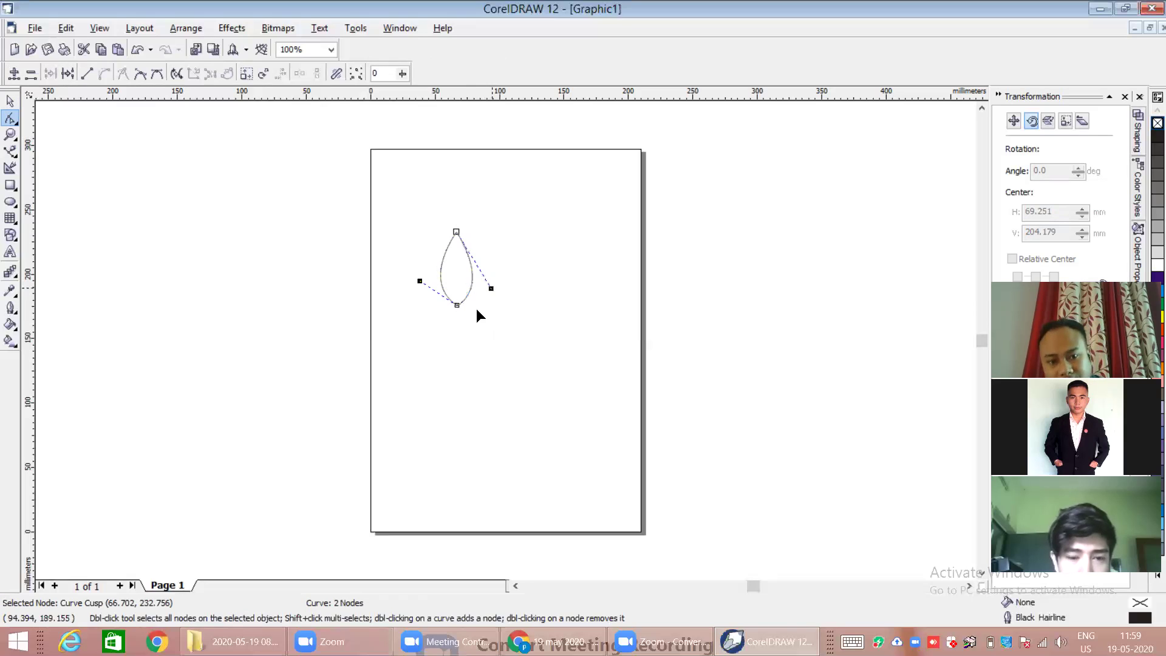
# Step: Fill the closed petal outline with yellow
pyautogui.click(457, 305)
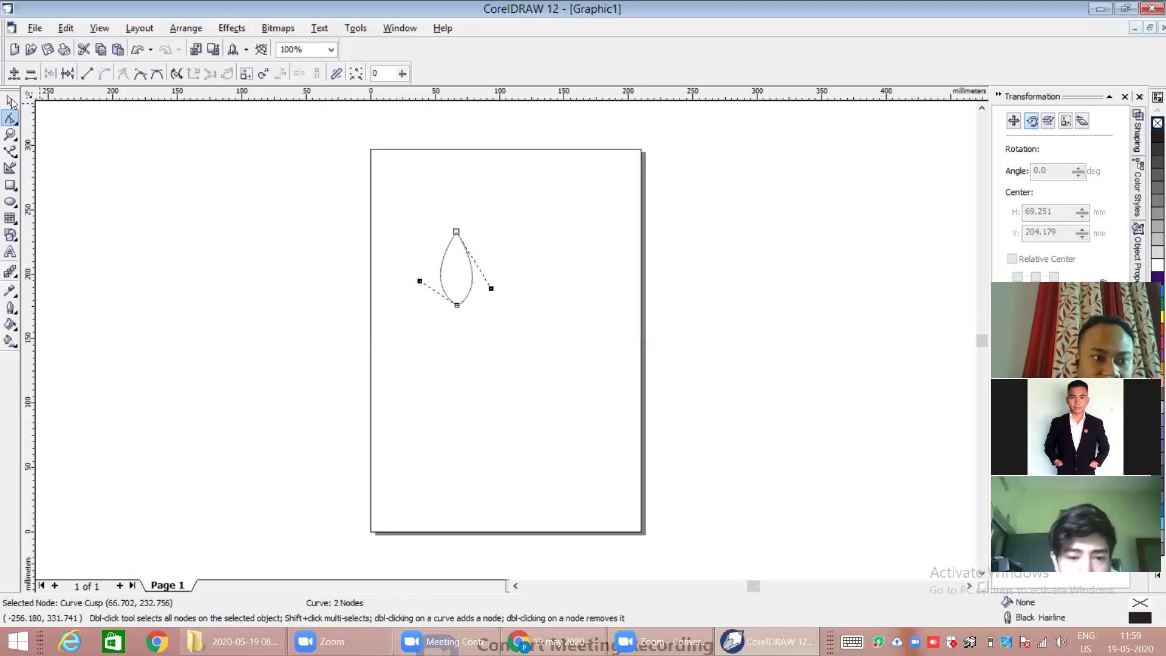
pyautogui.press('space')
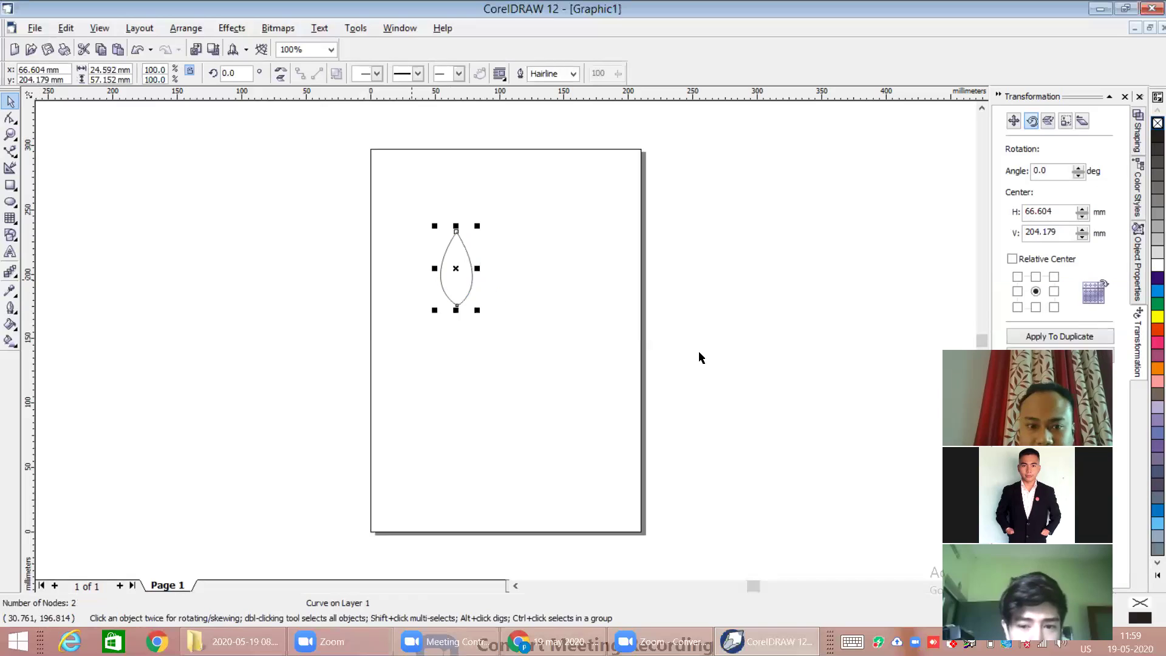
pyautogui.click(1158, 316)
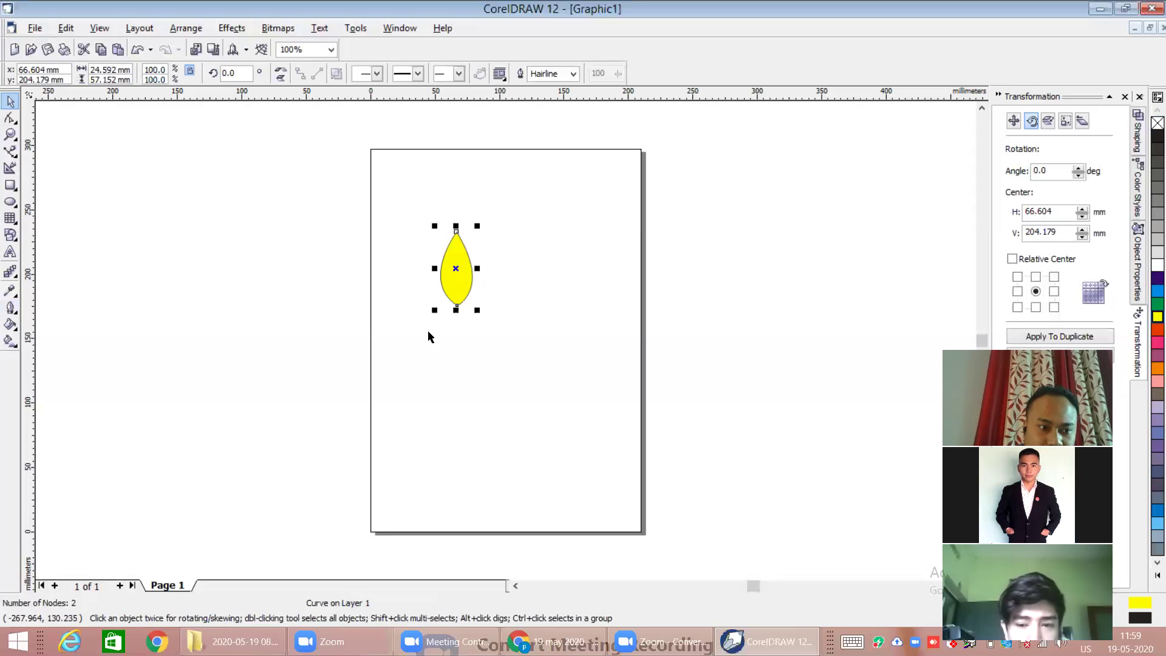
# Step: Apply a linear transparency horizontally across the yellow petal with the Interactive Transparency tool, fading toward its right edge
pyautogui.click(16, 241)
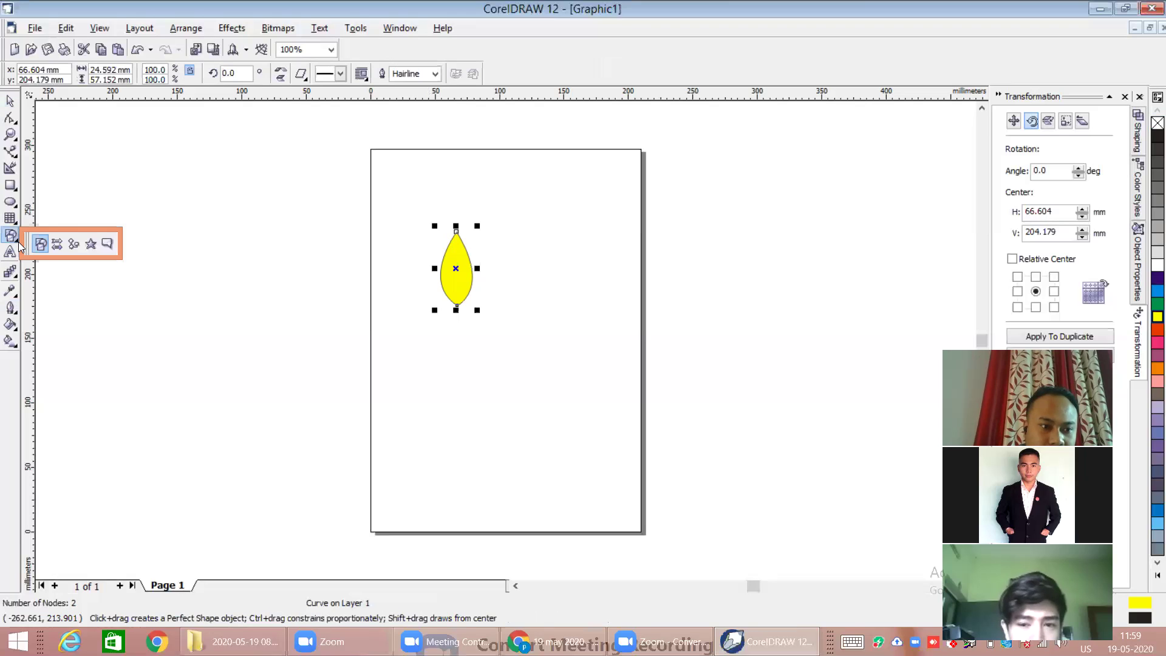
pyautogui.click(15, 277)
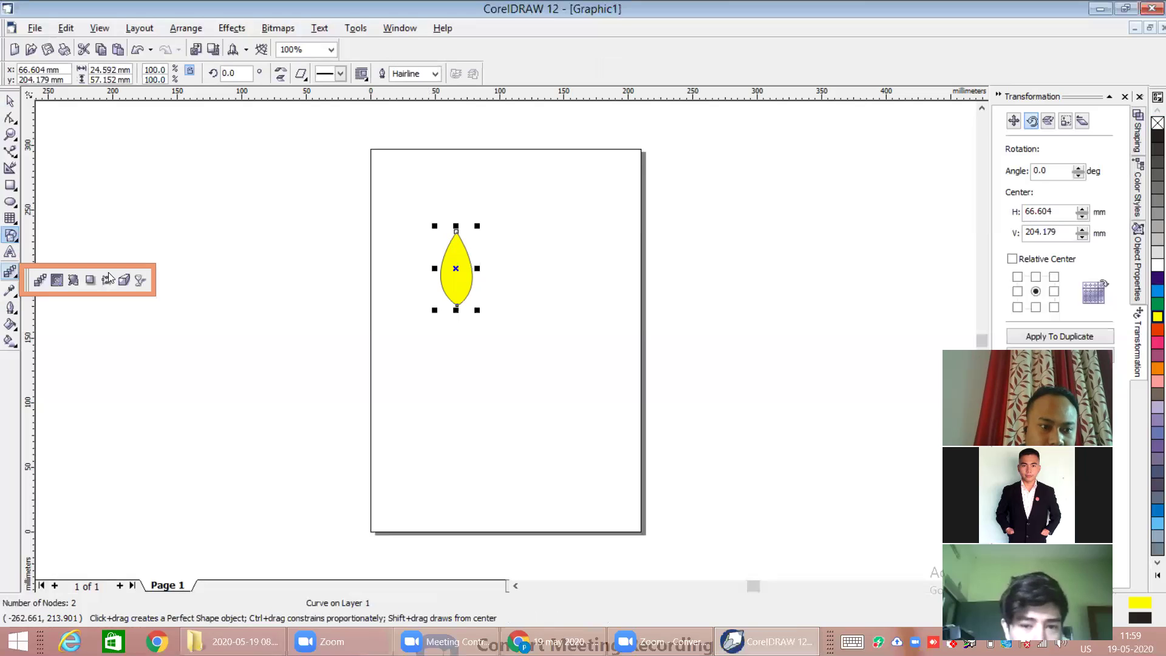
pyautogui.click(108, 274)
pyautogui.click(15, 278)
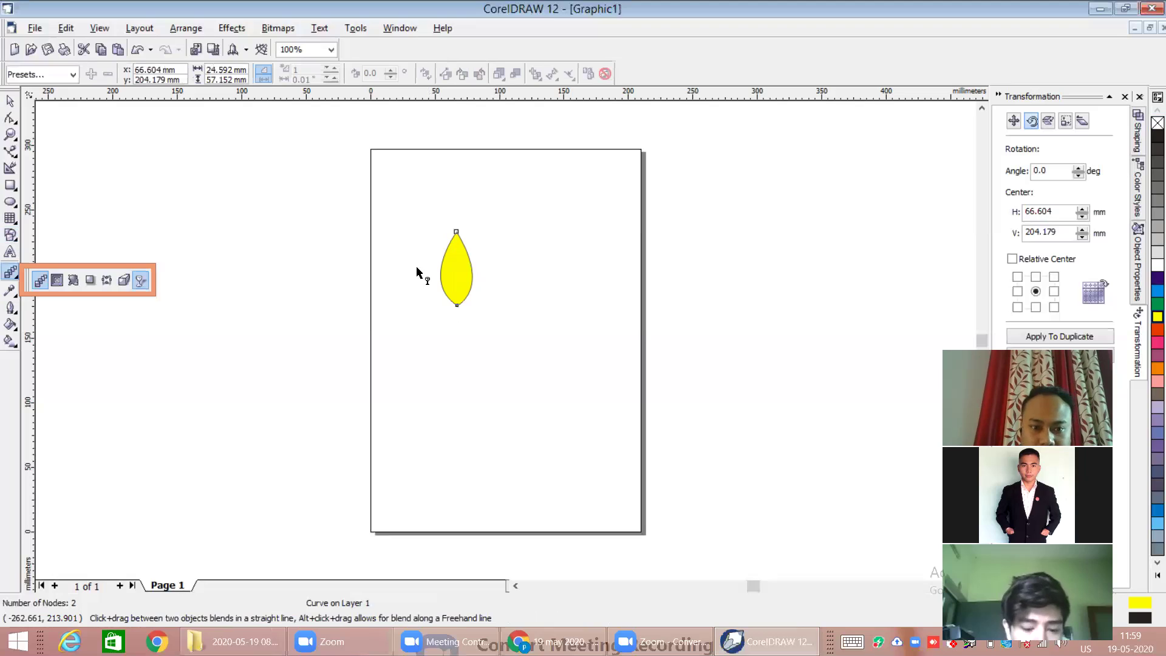
pyautogui.click(146, 273)
pyautogui.moveTo(413, 271); pyautogui.dragTo(476, 269)
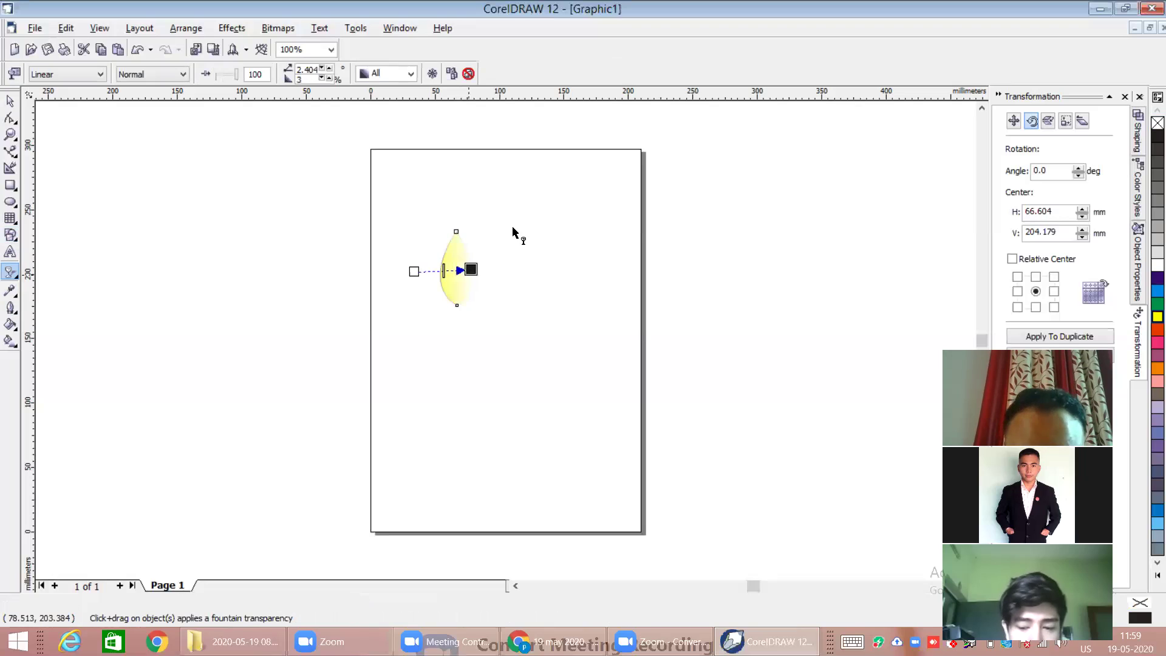
pyautogui.click(502, 281)
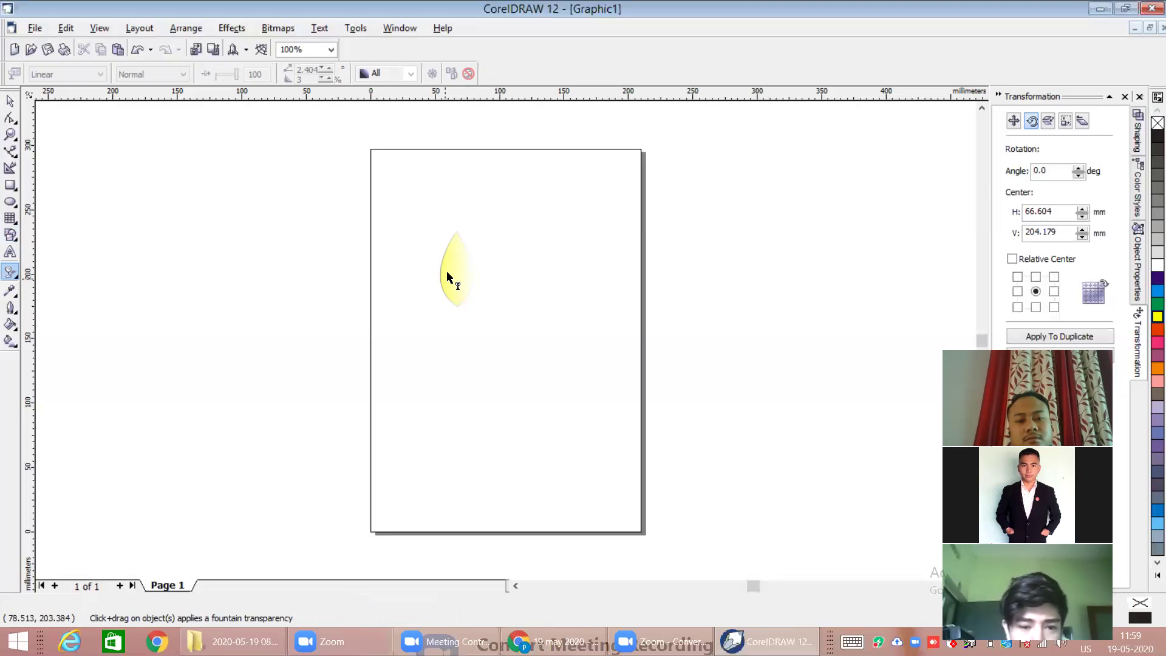
# Step: Move the petal's transparency start point closer to its left side and set the end point at its right edge
pyautogui.click(447, 277)
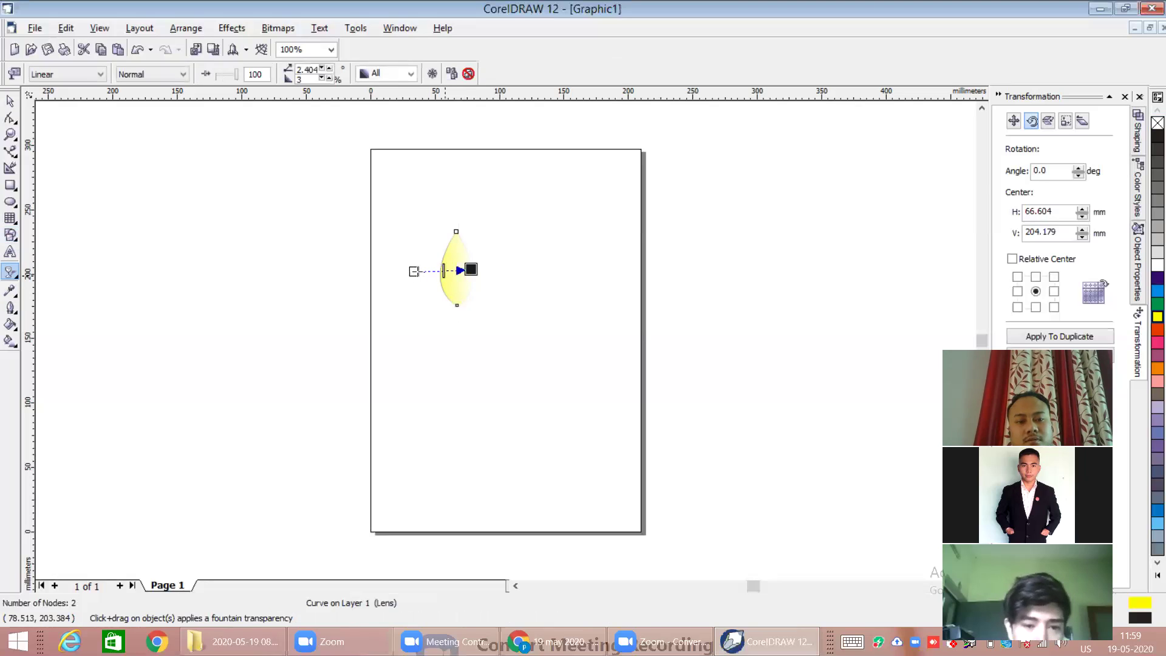
pyautogui.moveTo(420, 271); pyautogui.dragTo(481, 271)
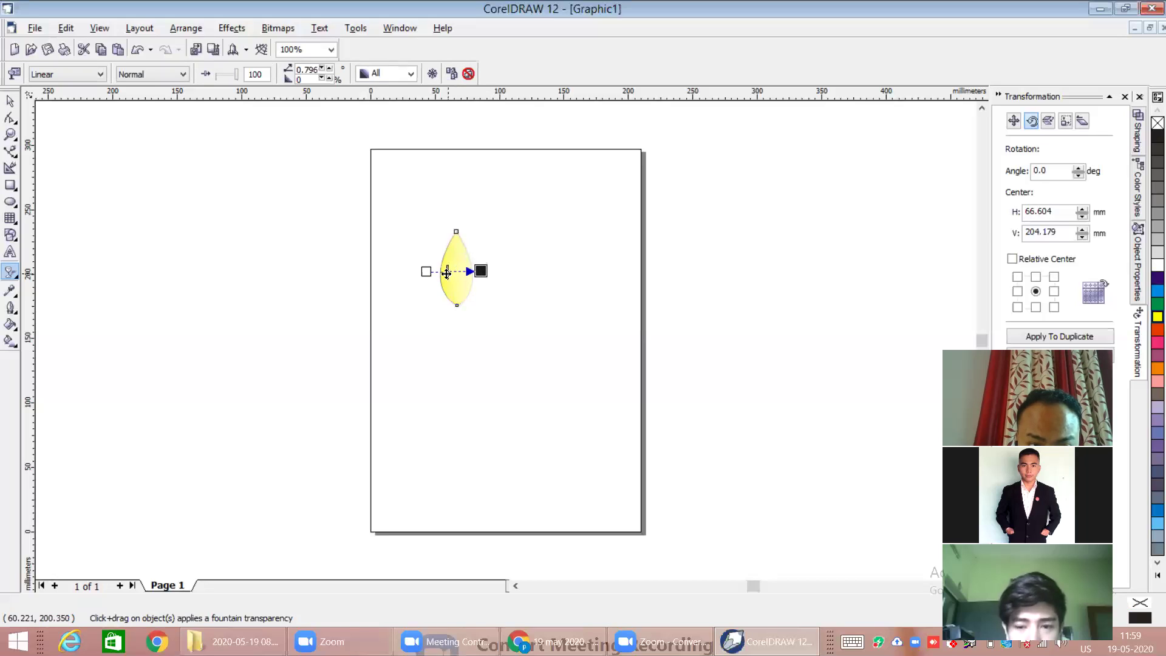
pyautogui.moveTo(480, 270); pyautogui.dragTo(470, 269)
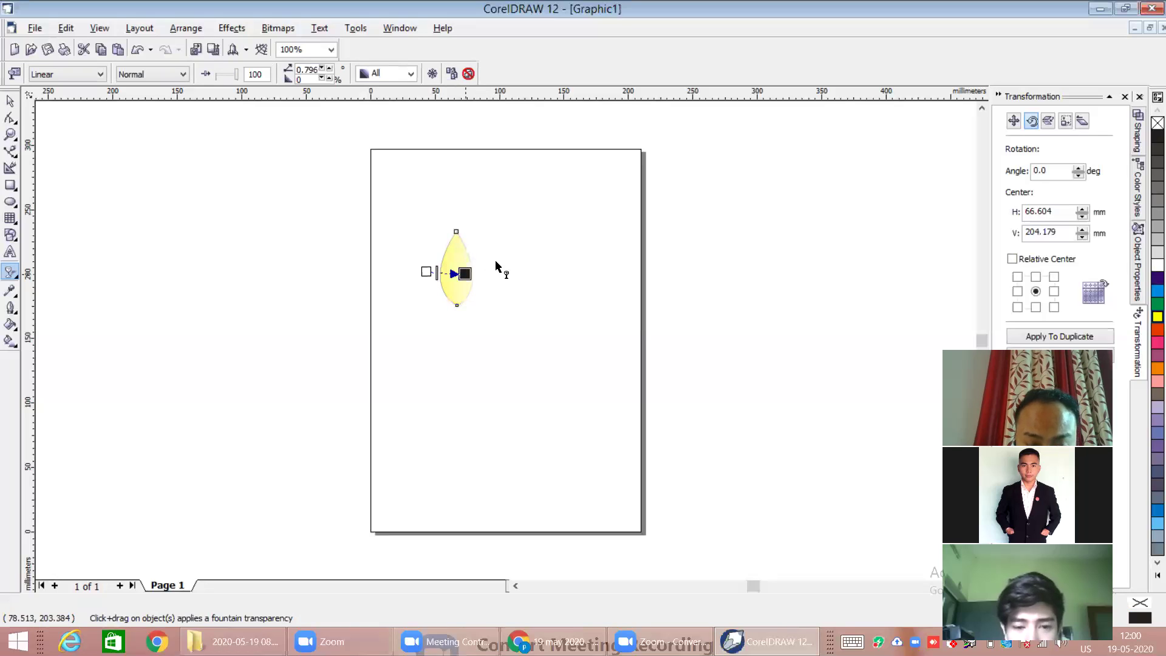
pyautogui.click(586, 320)
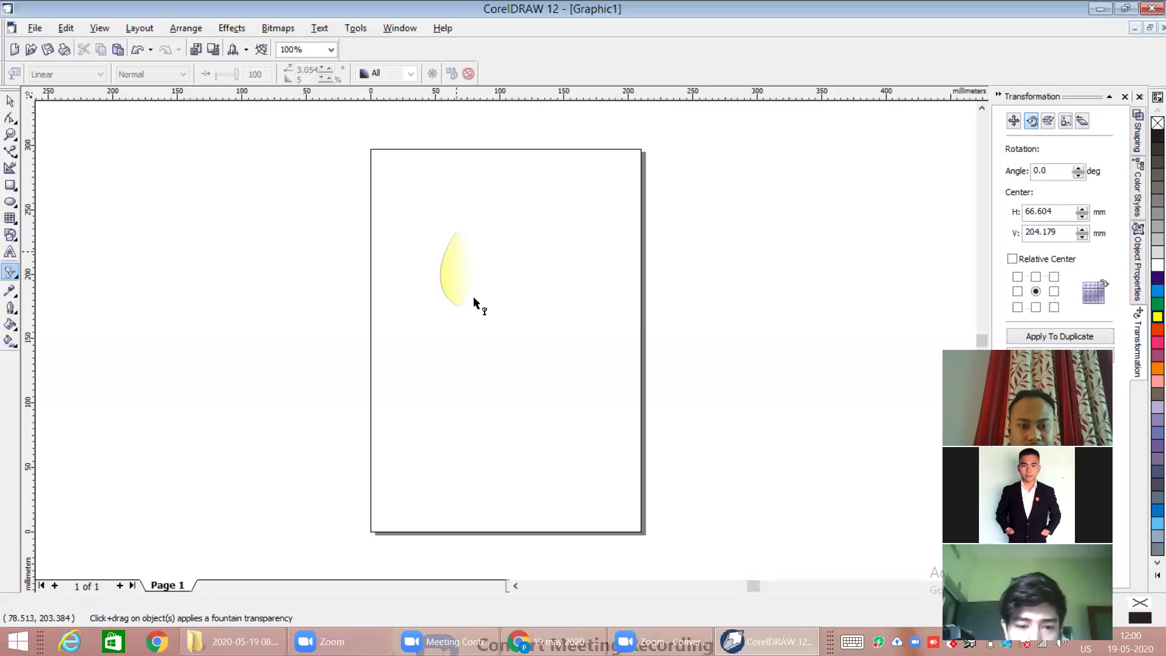
pyautogui.click(456, 251)
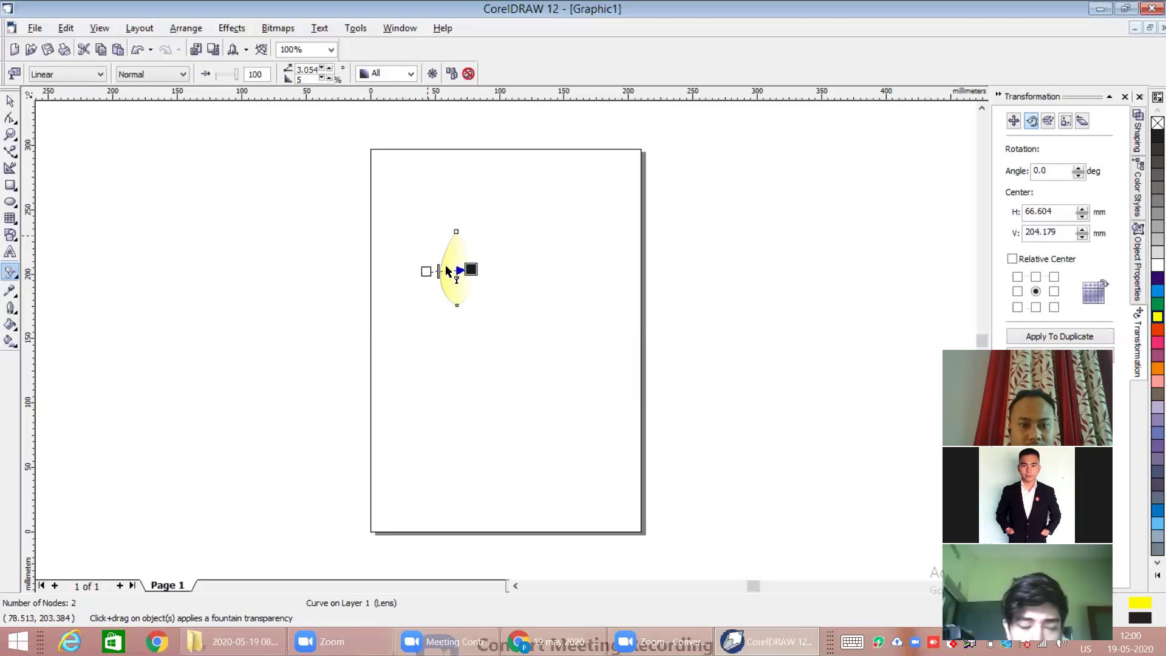
pyautogui.click(402, 274)
pyautogui.click(448, 256)
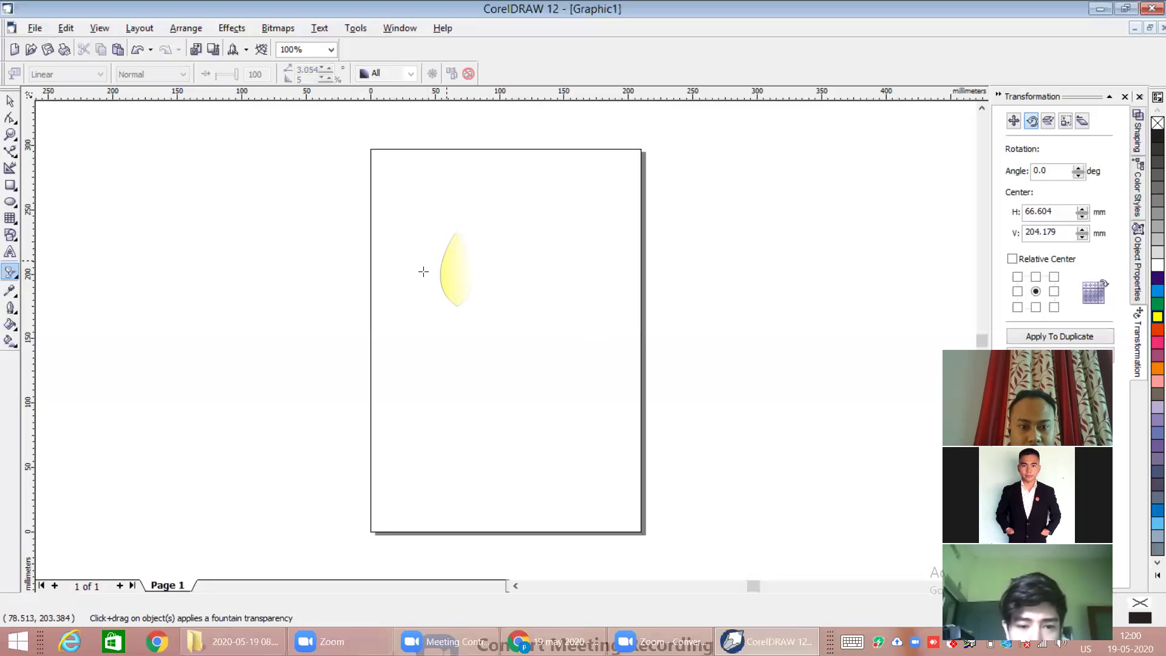
# Step: Undo the trial reversed fade and end the petal's linear transparency at its right edge
pyautogui.moveTo(425, 271); pyautogui.dragTo(455, 269)
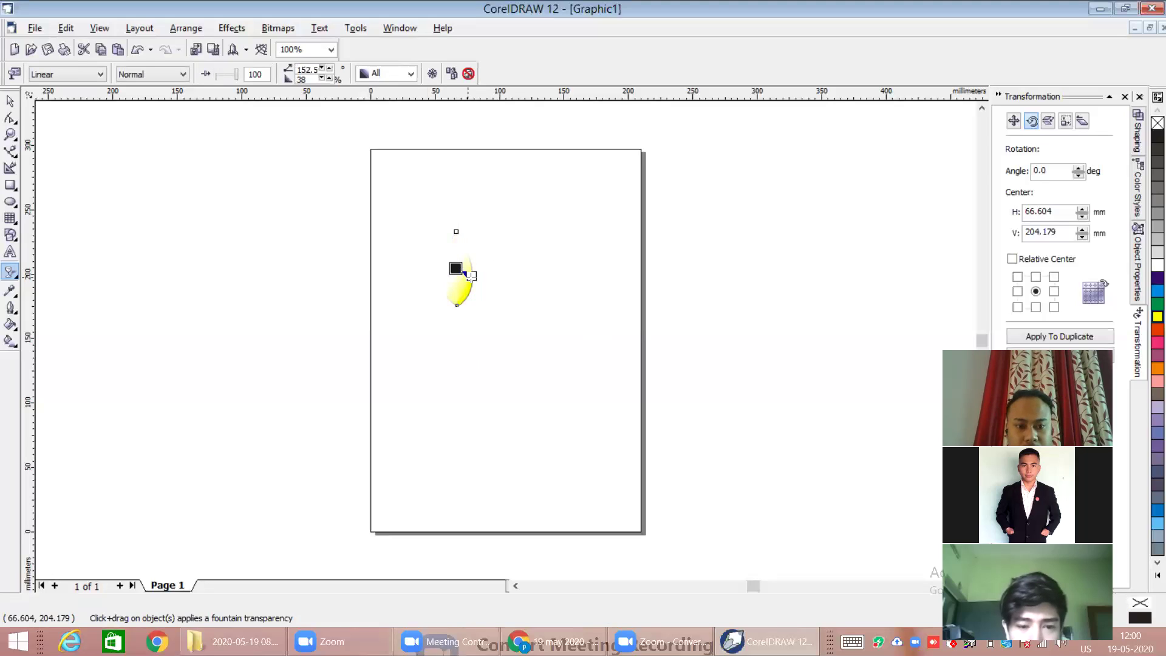
pyautogui.hotkey('ctrl', 'z')
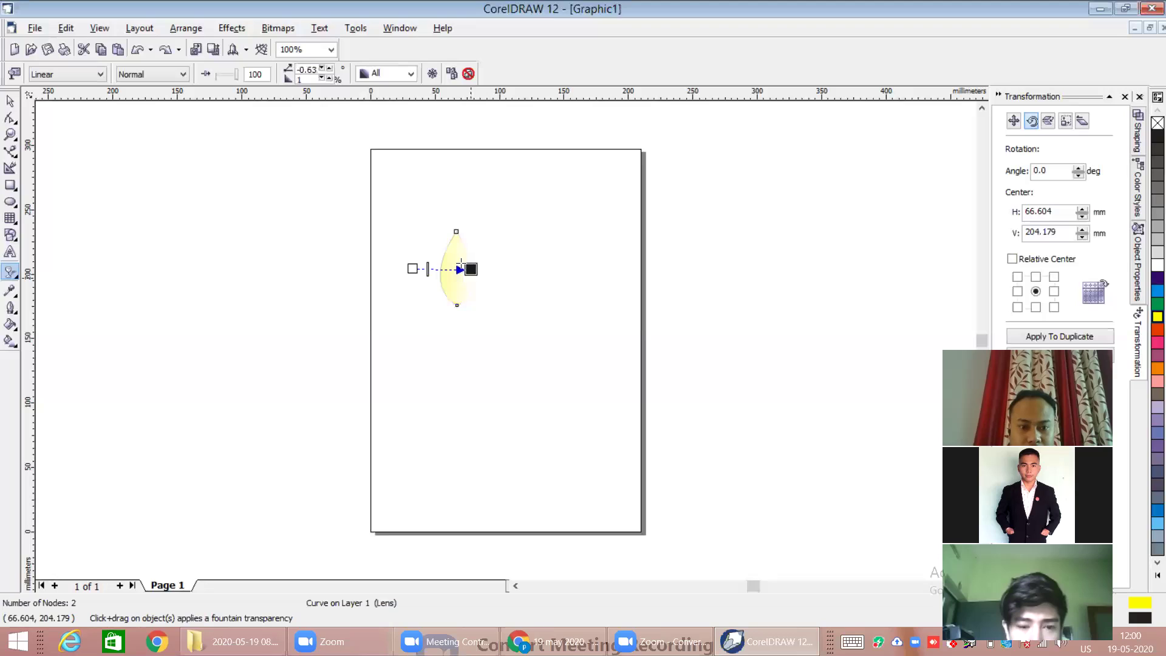
pyautogui.hotkey('ctrl', 'z')
pyautogui.moveTo(460, 263); pyautogui.dragTo(472, 269)
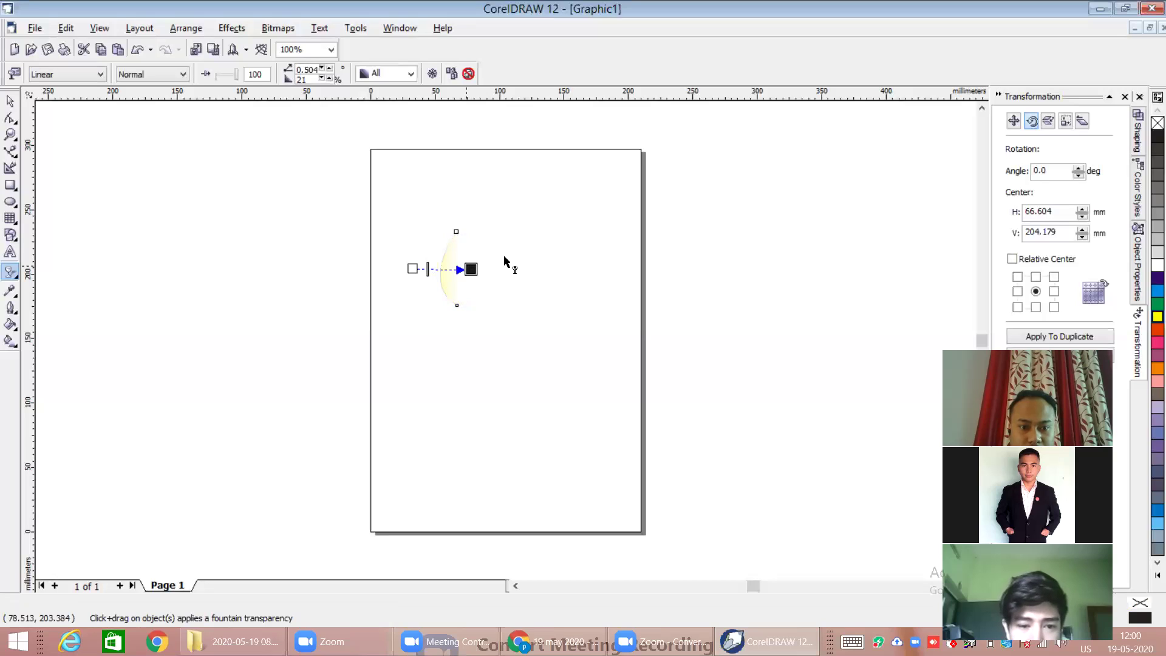
pyautogui.click(504, 239)
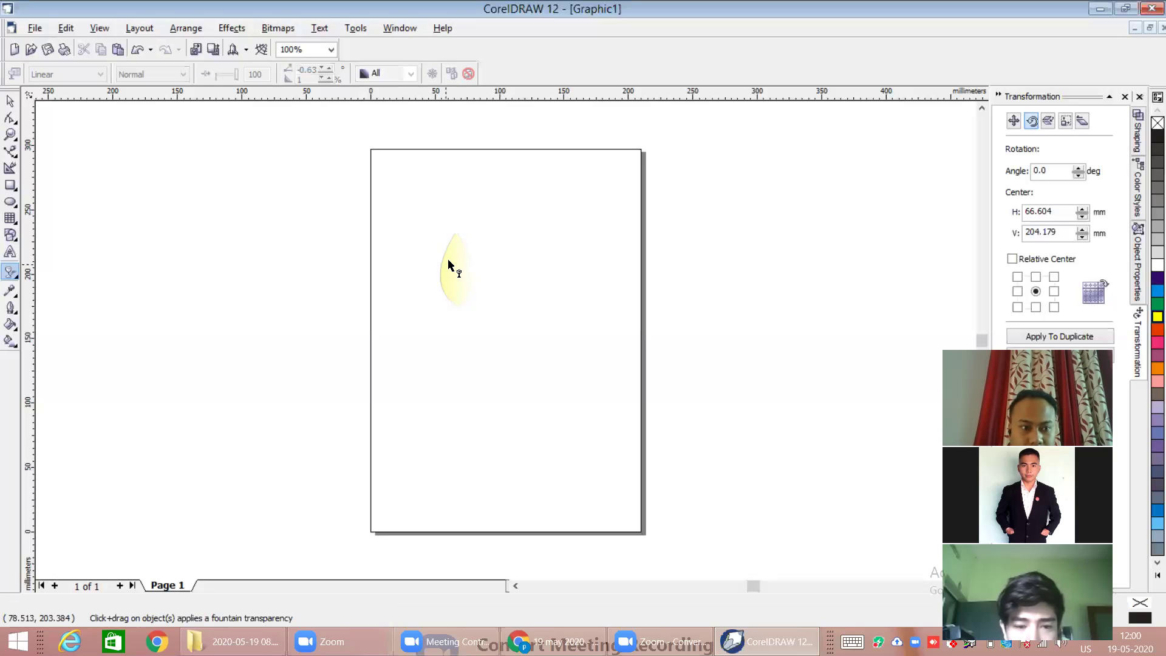
# Step: Duplicate the petal, mirror the copy horizontally, and place it over the original with a slight offset to the right
pyautogui.click(11, 101)
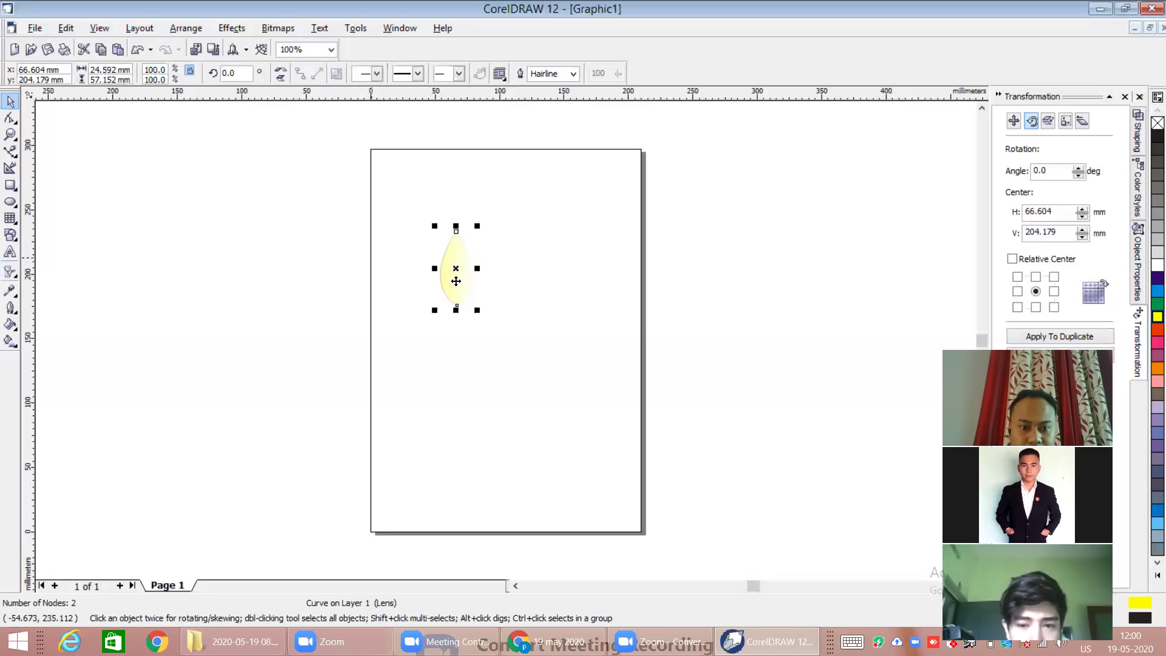
pyautogui.moveTo(471, 293); pyautogui.dragTo(299, 141)
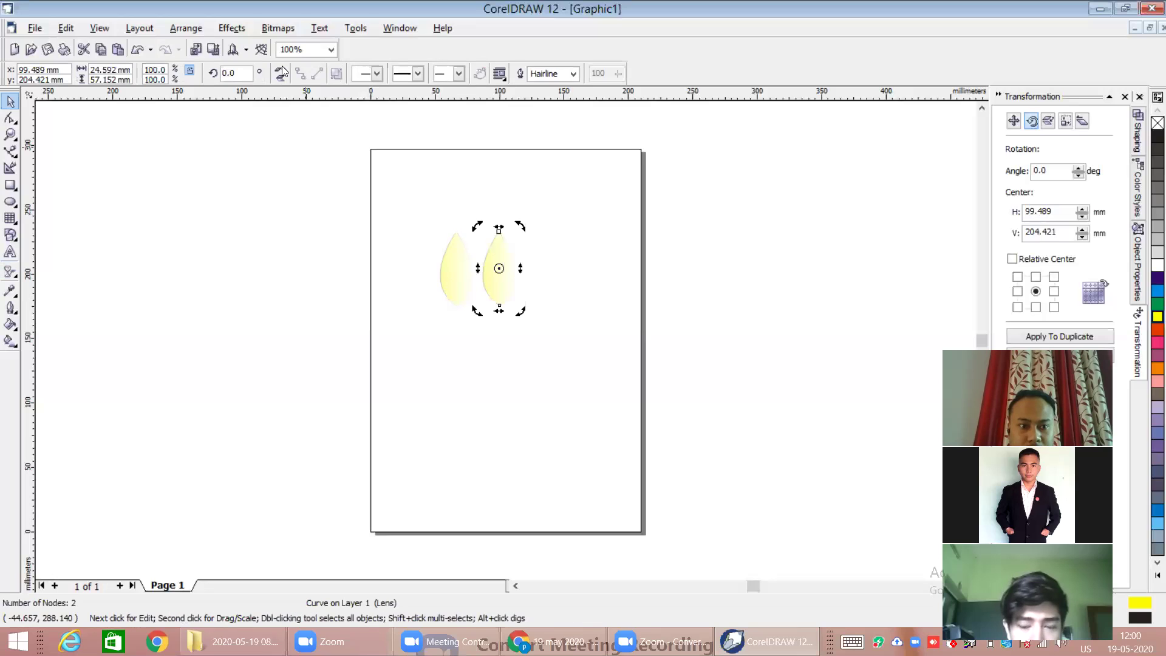
pyautogui.press('Escape')
pyautogui.click(506, 288)
pyautogui.moveTo(489, 287)
pyautogui.mouseDown()
pyautogui.moveTo(471, 294)
pyautogui.moveTo(499, 269)
pyautogui.mouseUp()
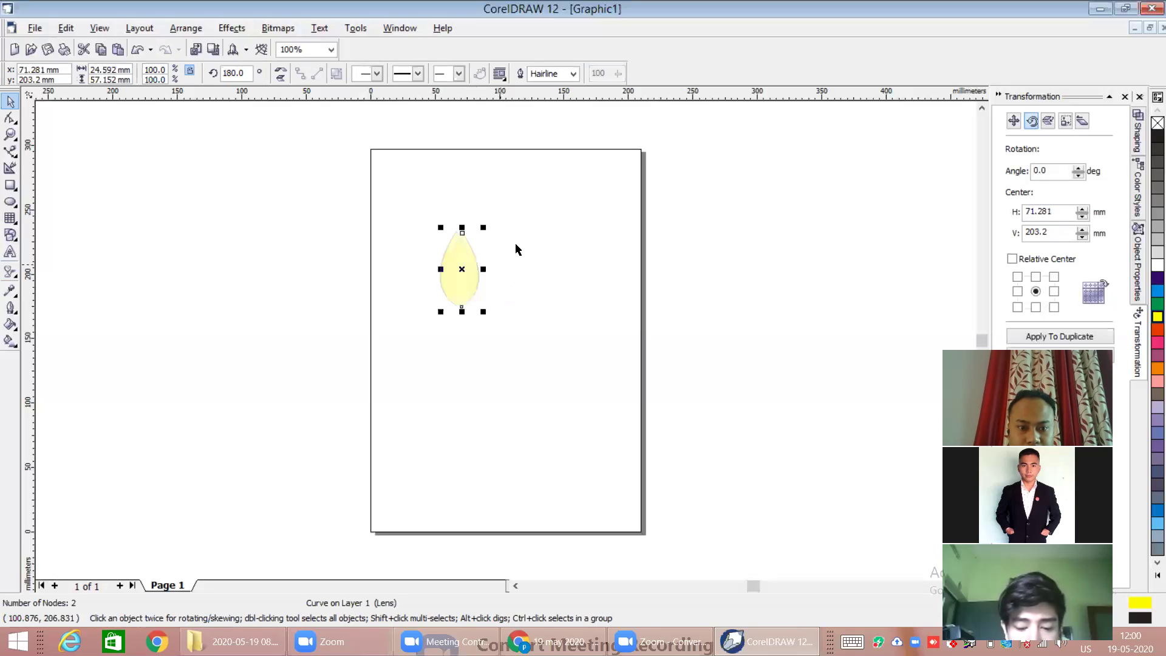
pyautogui.click(511, 245)
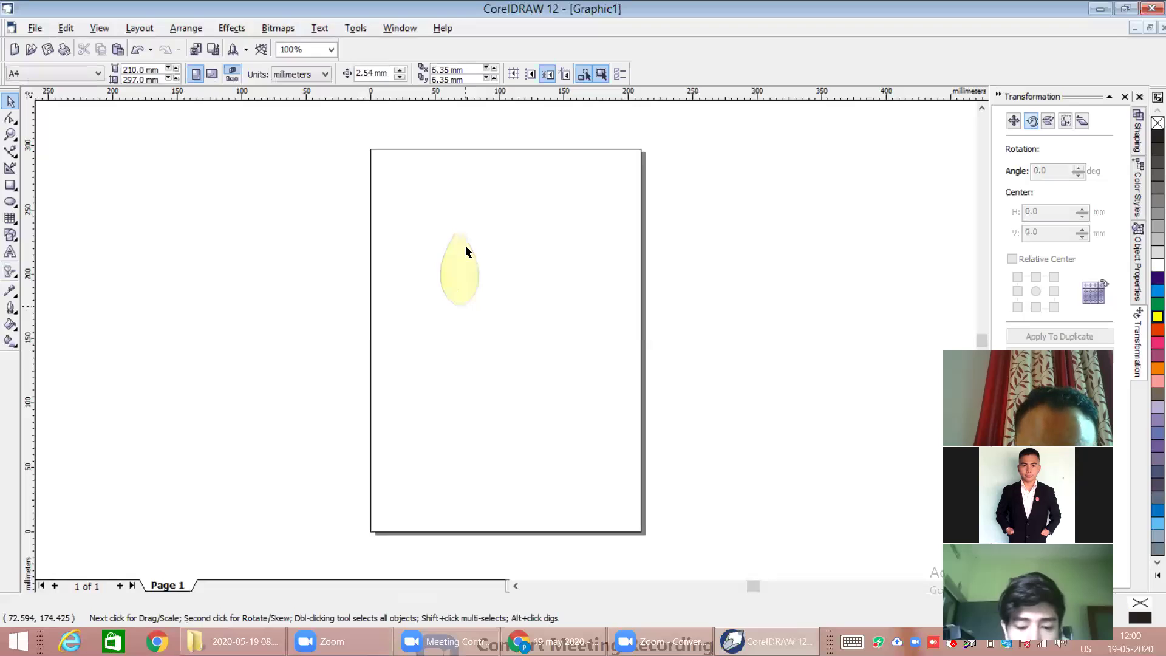
# Step: Shift the mirrored petal copy left to about X 68.3 mm, Y 203.8 mm so it overlaps the original more closely
pyautogui.click(471, 281)
pyautogui.click(471, 278)
pyautogui.moveTo(469, 278); pyautogui.dragTo(466, 280)
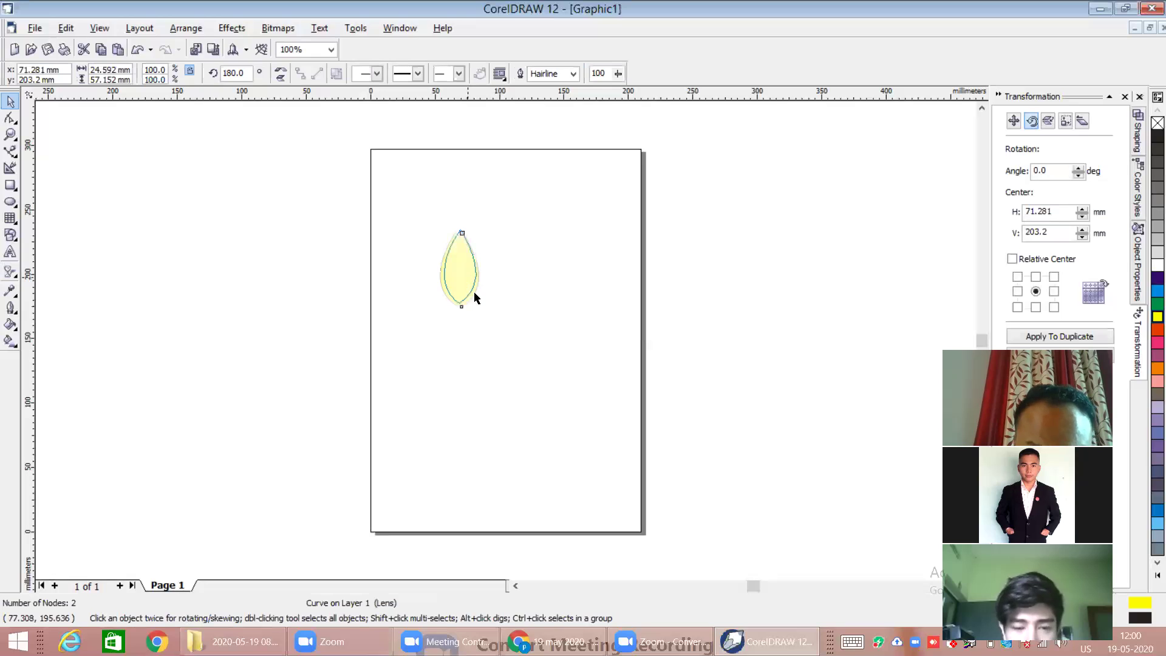
pyautogui.click(502, 260)
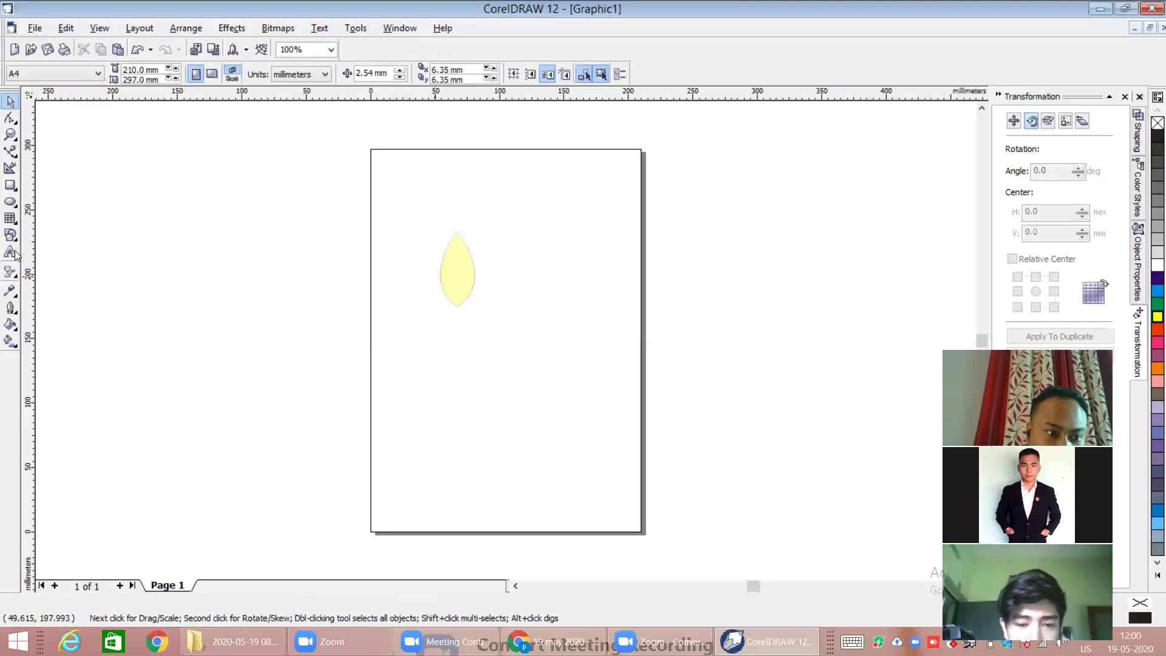
# Step: Try ending the mirrored petal's linear transparency at the petal's centre
pyautogui.click(11, 272)
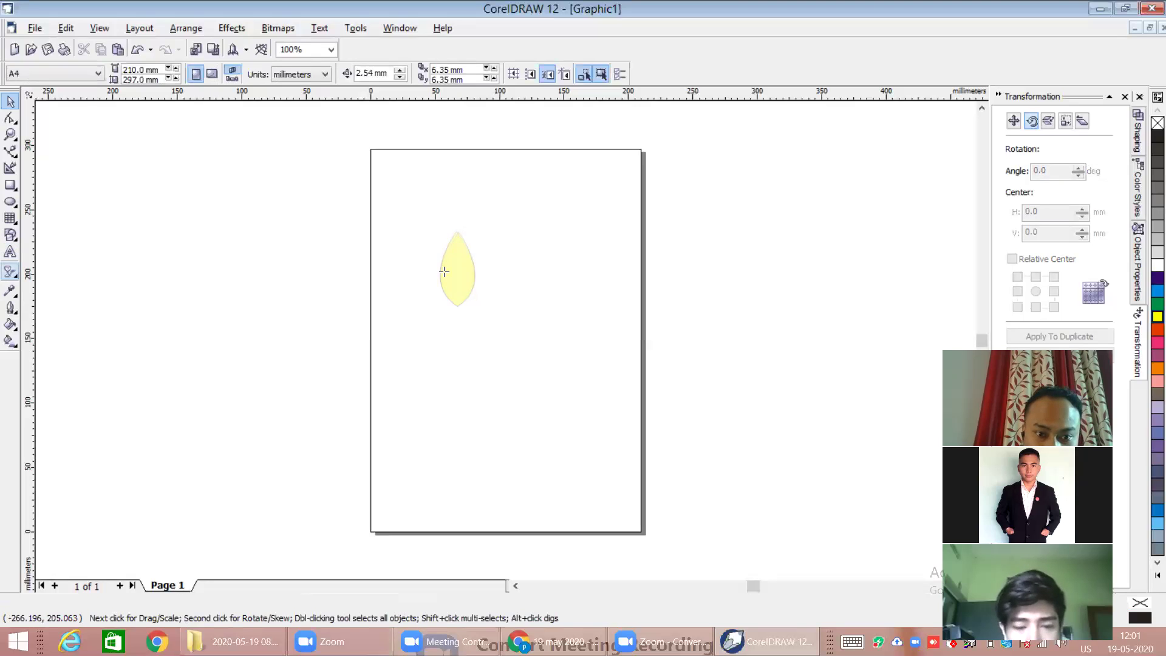
pyautogui.click(446, 273)
pyautogui.moveTo(501, 269); pyautogui.dragTo(442, 269)
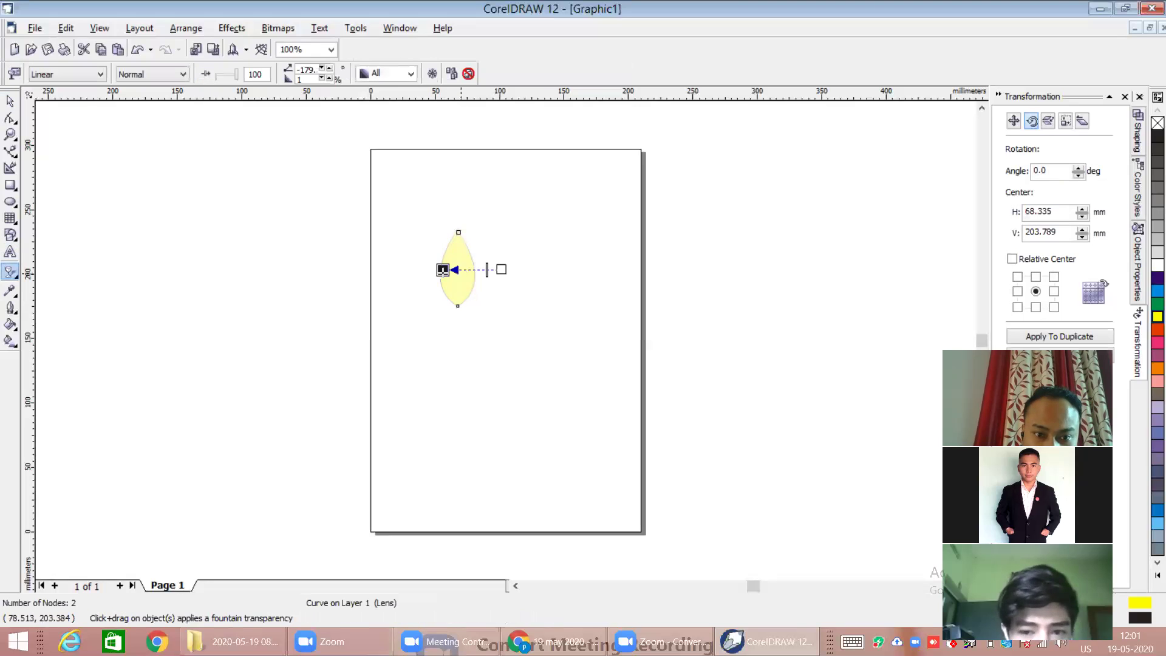
pyautogui.moveTo(448, 271); pyautogui.dragTo(455, 268)
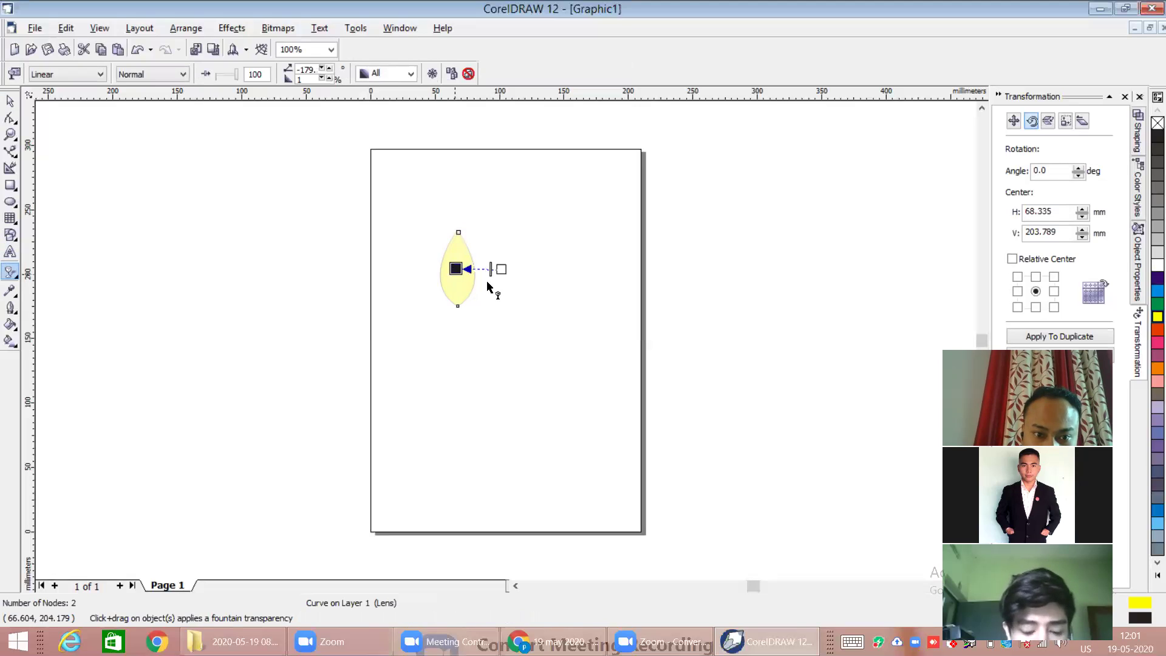
pyautogui.press('Escape')
pyautogui.click(454, 276)
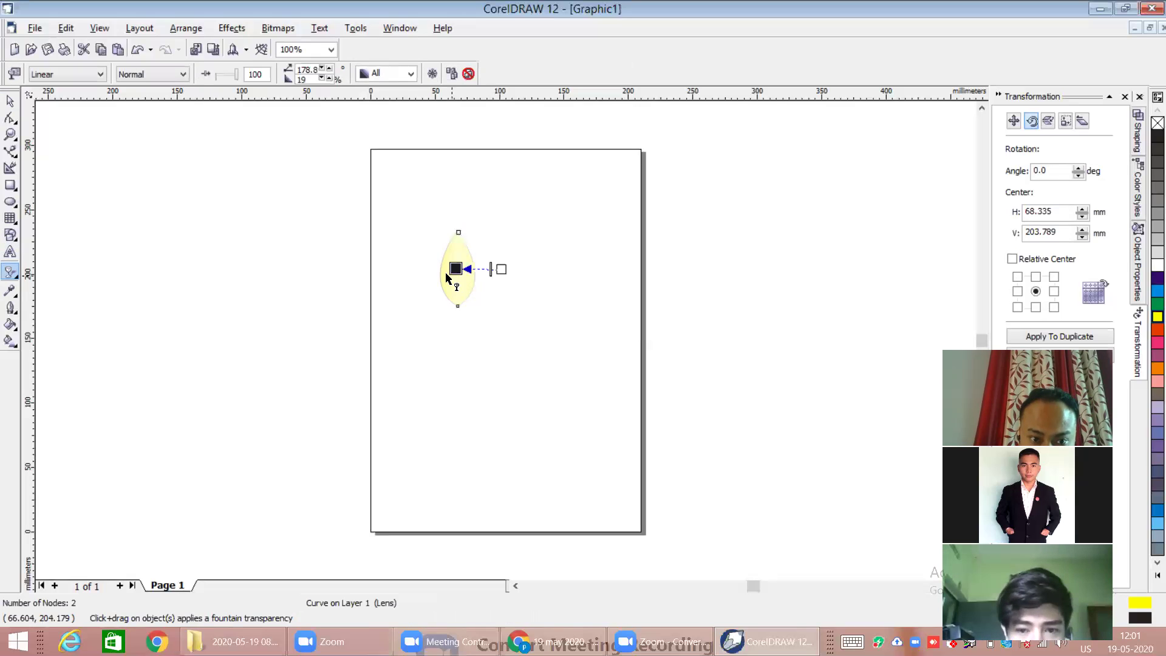
pyautogui.press('Escape')
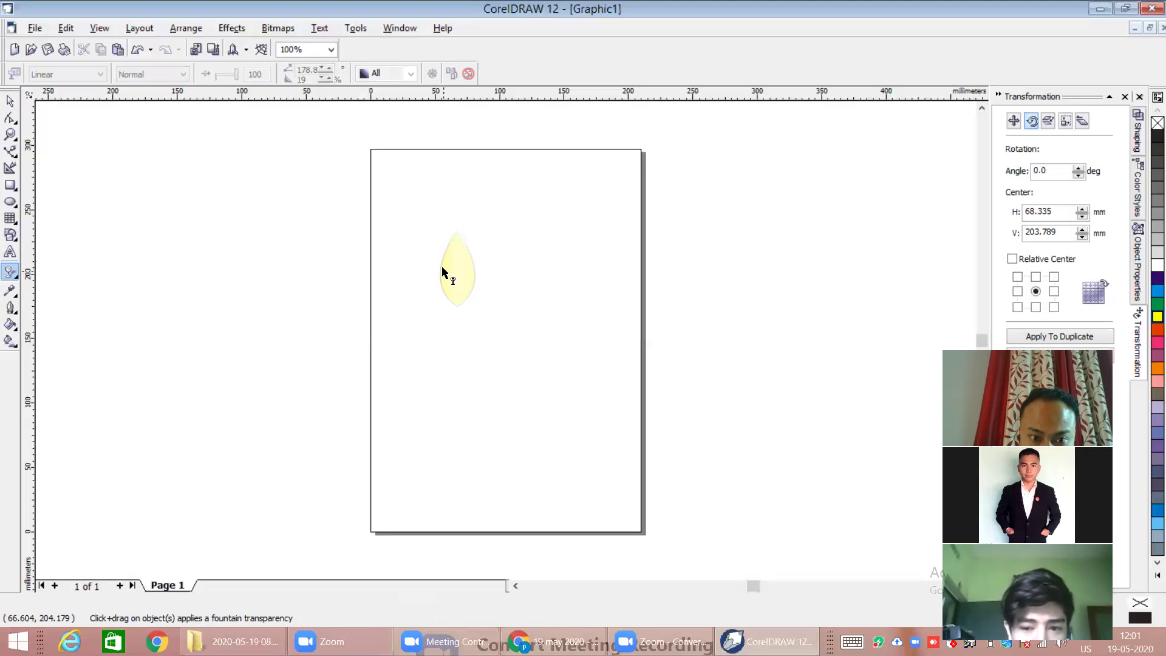
# Step: Move the mirrored petal's transparency end point out to the petal's left edge, keeping the fade horizontal
pyautogui.click(450, 271)
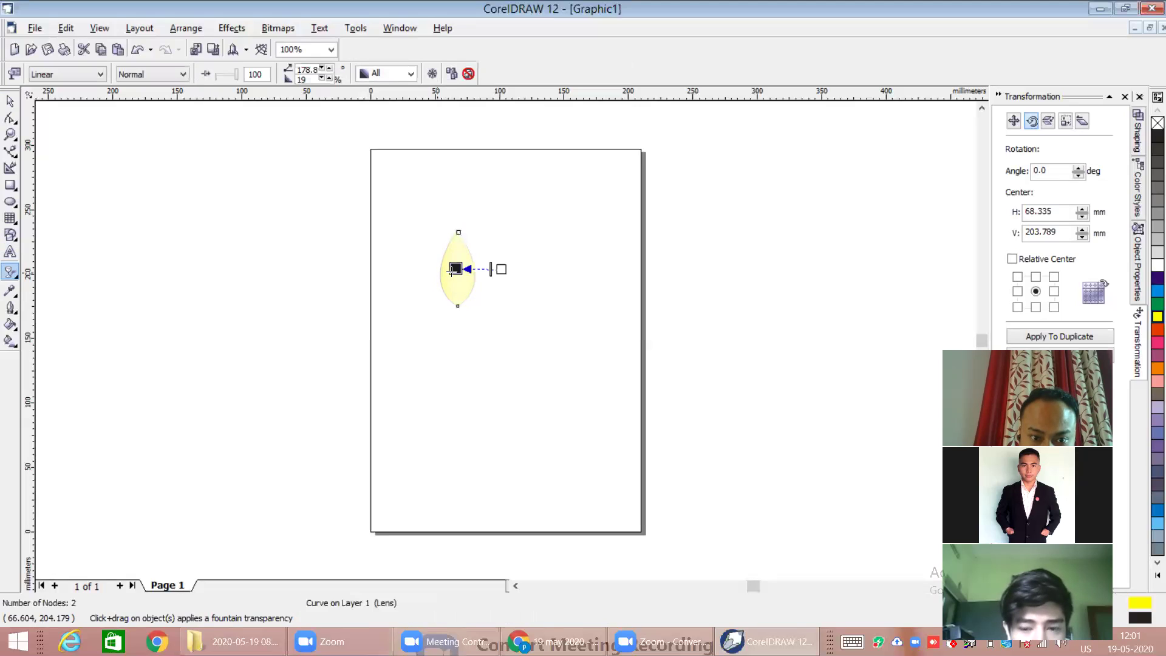
pyautogui.moveTo(455, 269)
pyautogui.mouseDown()
pyautogui.moveTo(472, 270)
pyautogui.moveTo(442, 274)
pyautogui.mouseUp()
pyautogui.click(448, 274)
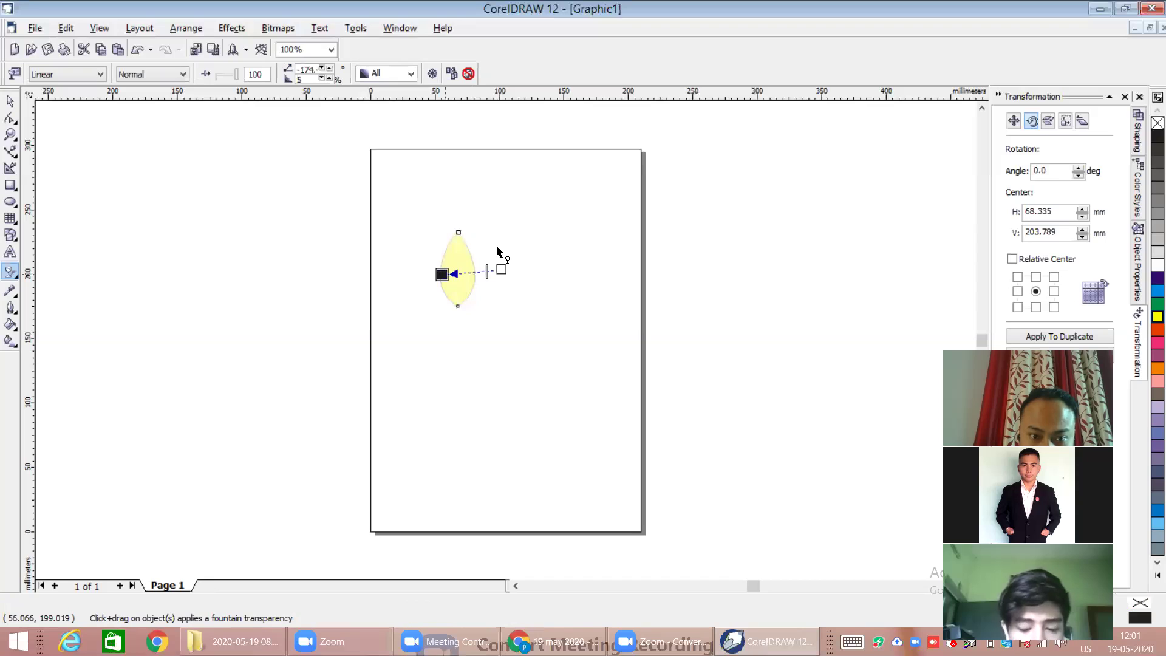
pyautogui.click(456, 343)
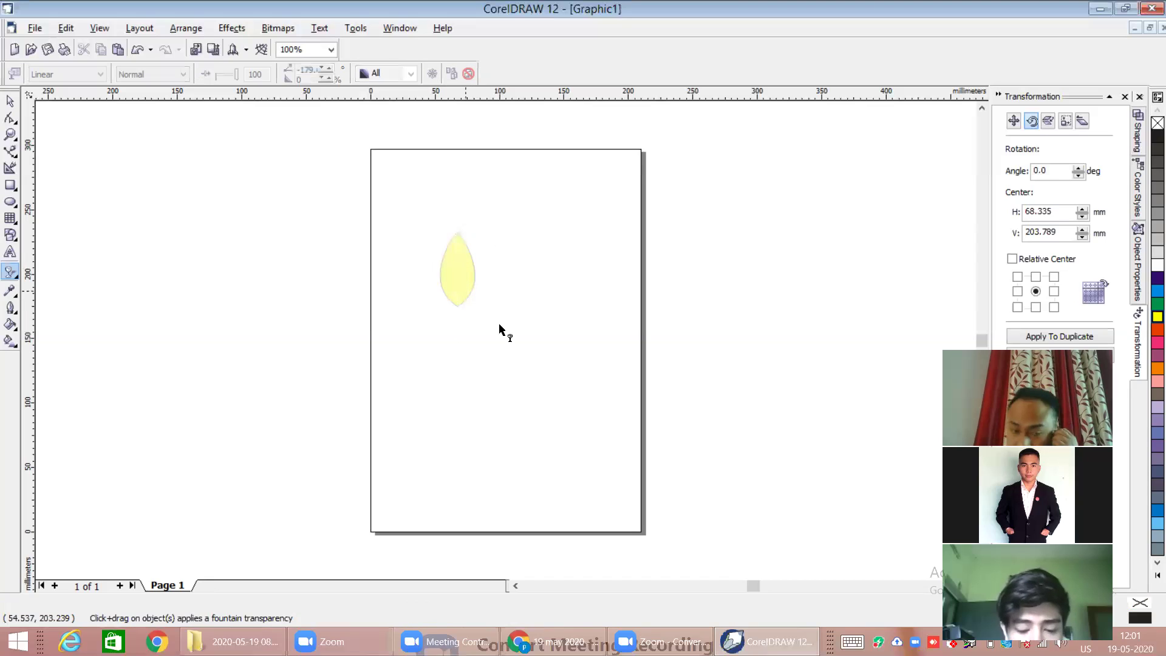
# Step: Select both overlapping petal copies and move their rotation centre below the petal's base, to about H 66.1 mm, V 160.3 mm
pyautogui.click(455, 281)
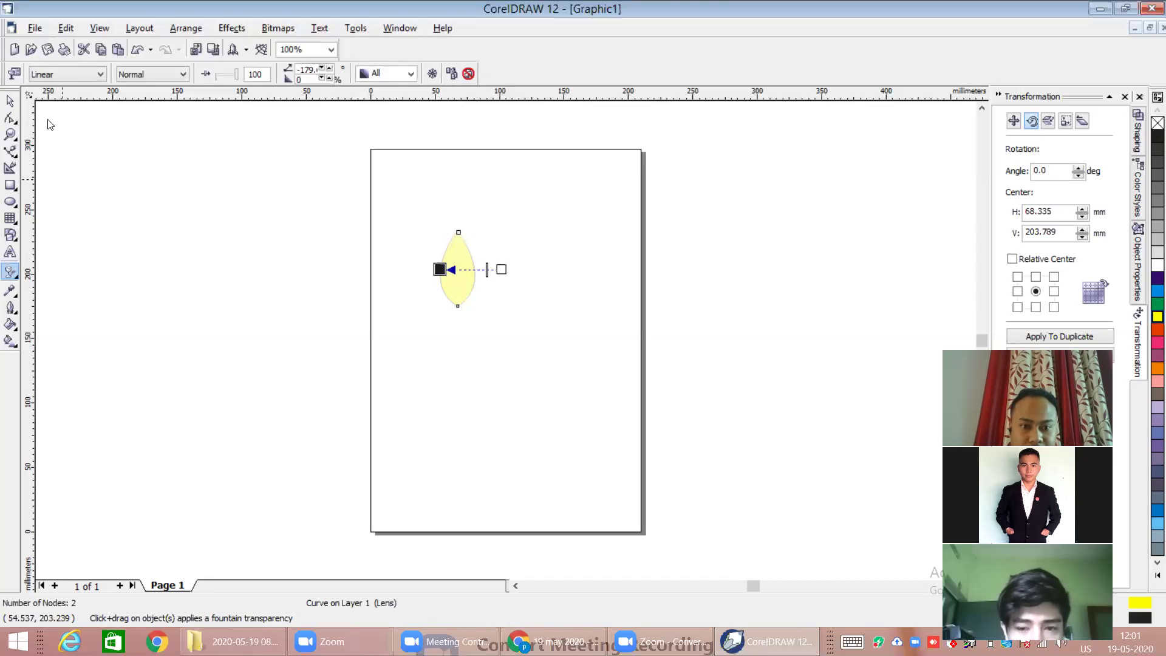
pyautogui.press('space')
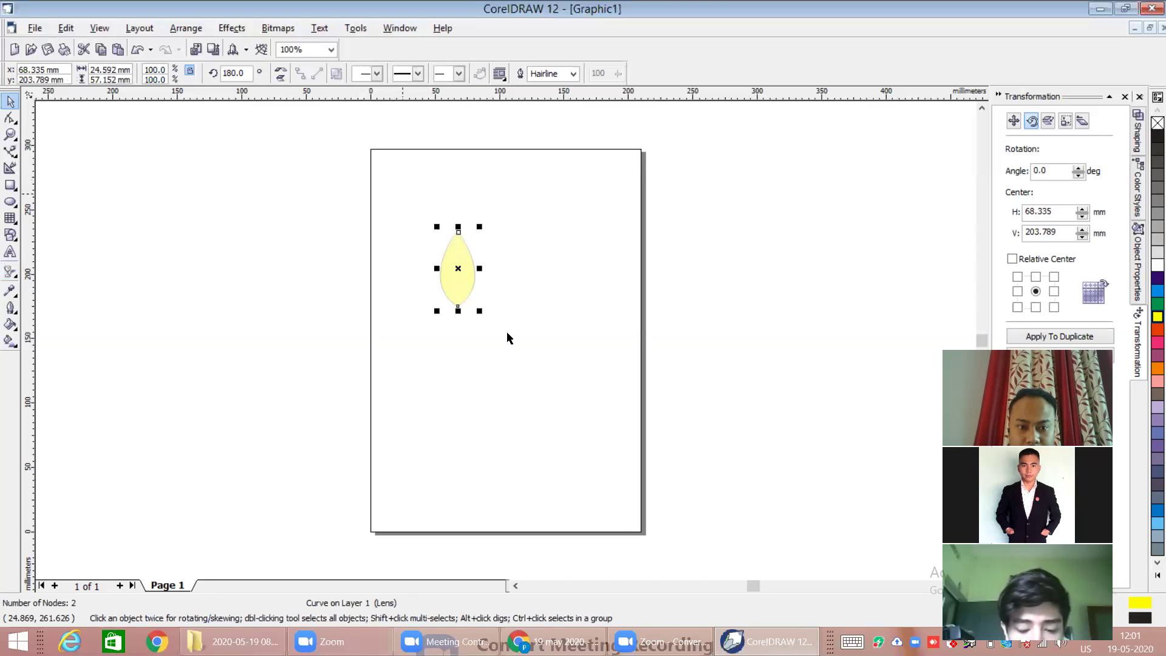
pyautogui.moveTo(403, 194); pyautogui.dragTo(510, 335)
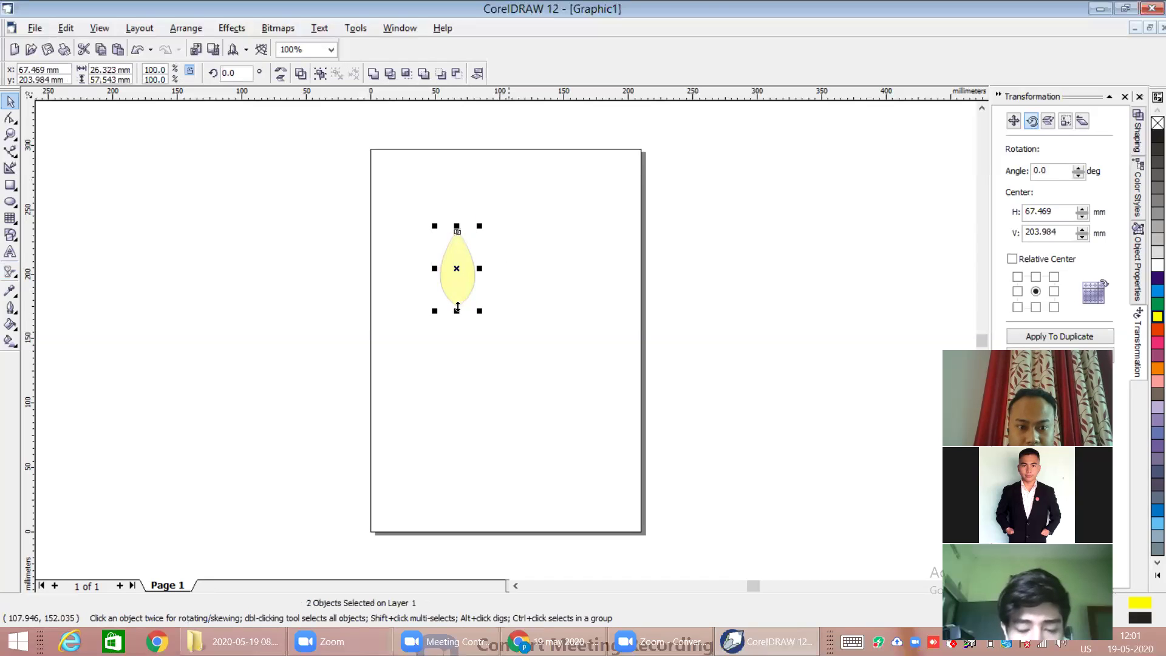
pyautogui.click(468, 254)
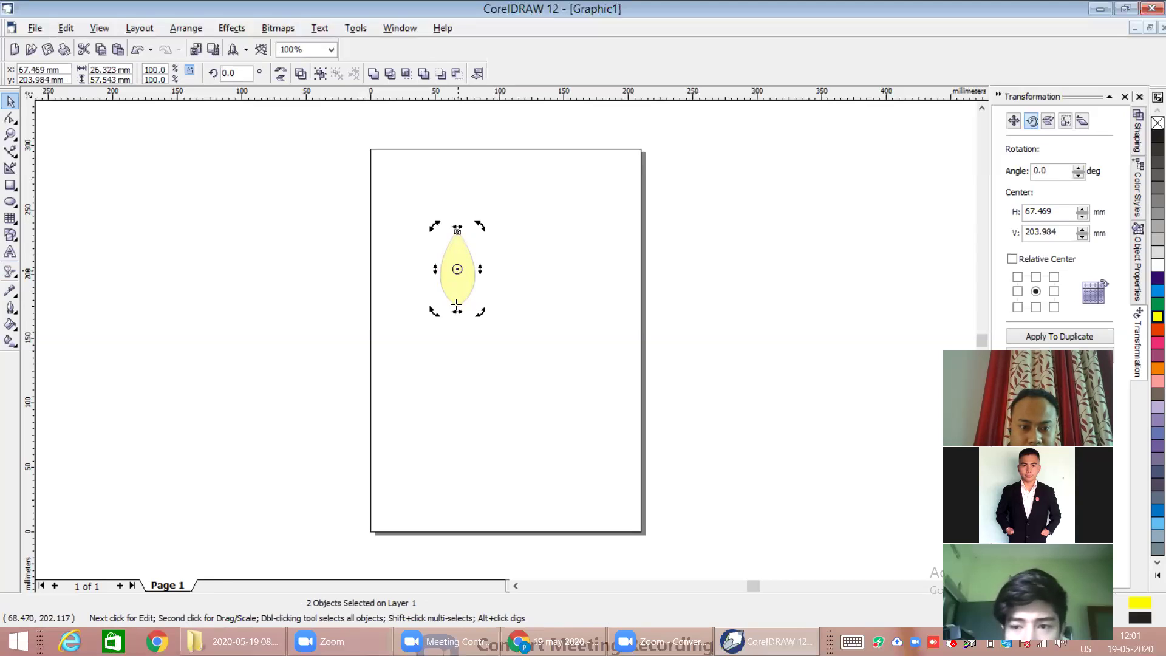
pyautogui.moveTo(454, 326); pyautogui.dragTo(456, 326)
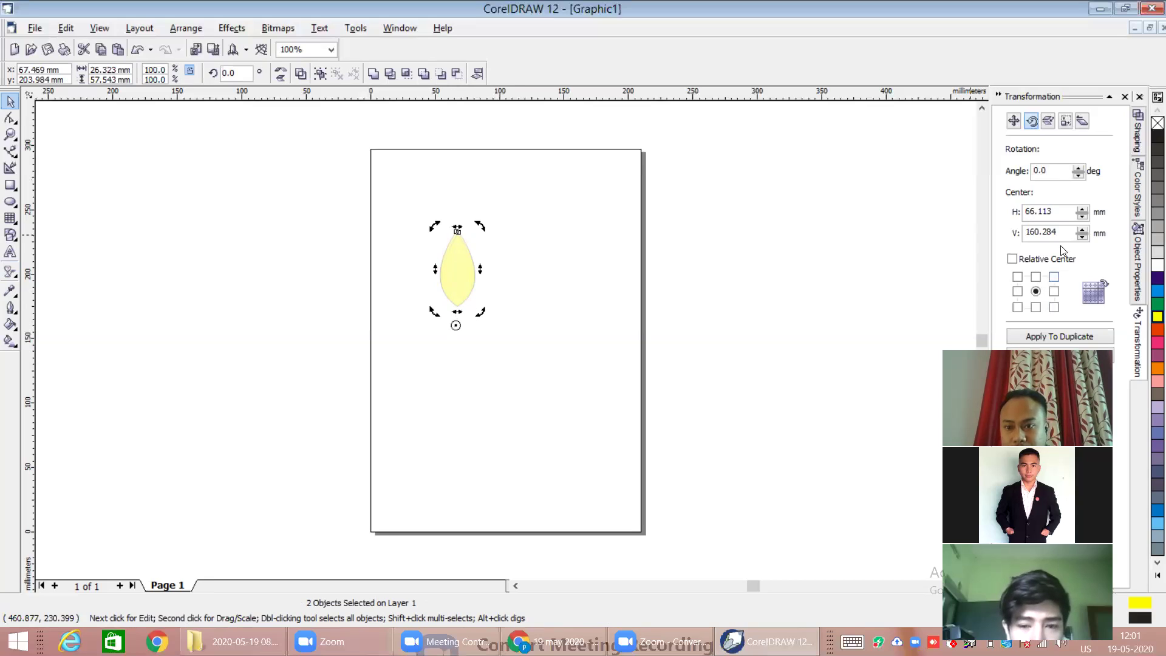
pyautogui.click(1070, 349)
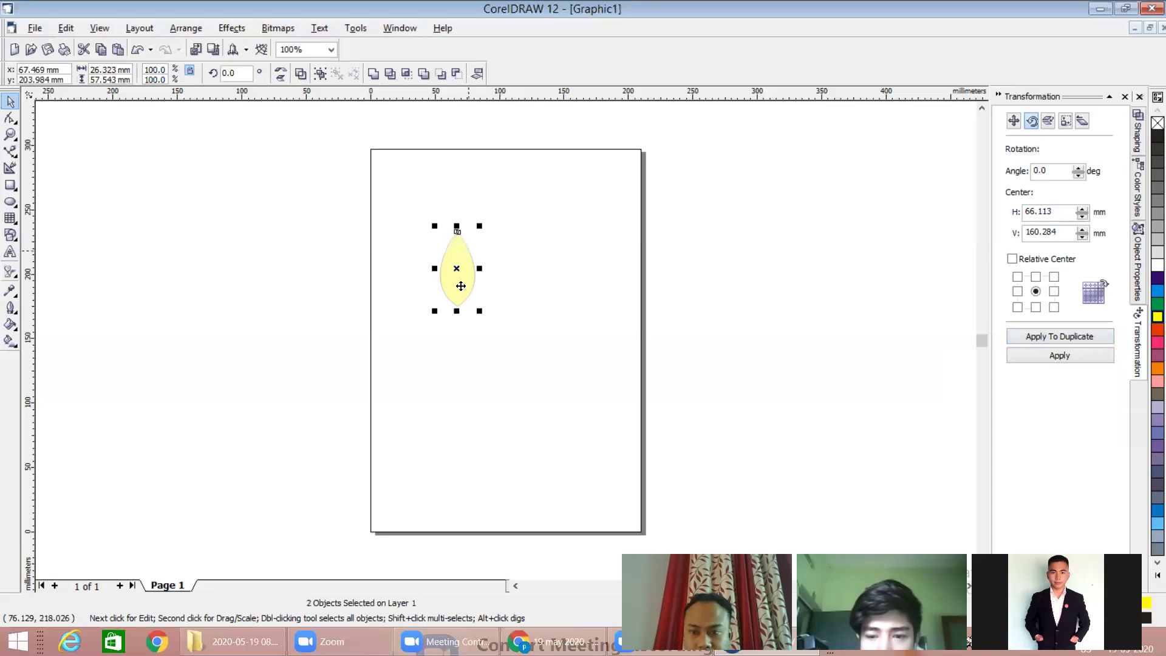
# Step: Try duplicating the petal pair at 0 degrees with its rotation centre moved below the base, to about H 66.7 mm, V 163.8 mm
pyautogui.click(457, 267)
pyautogui.moveTo(457, 269); pyautogui.dragTo(456, 320)
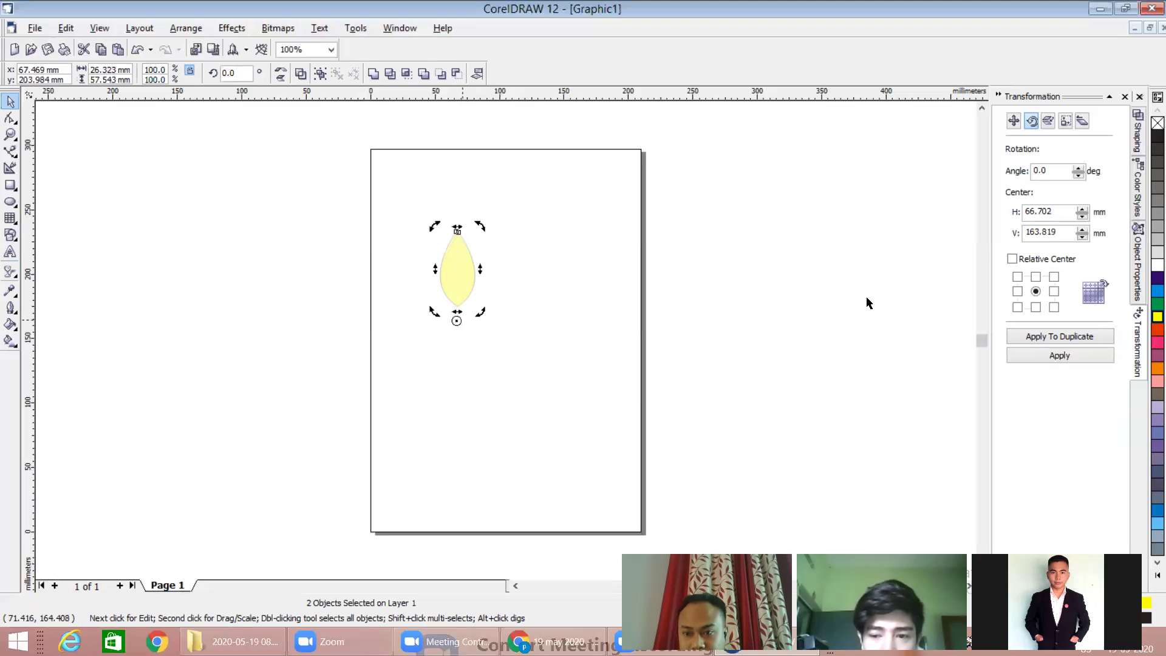
pyautogui.click(1039, 335)
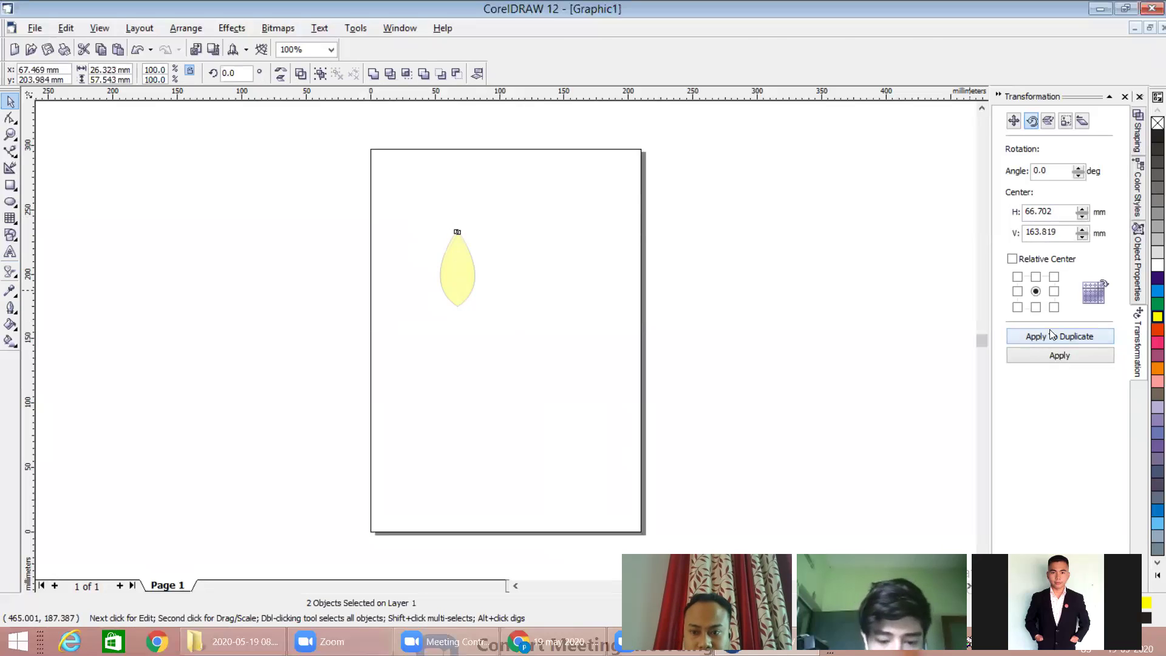
pyautogui.click(456, 258)
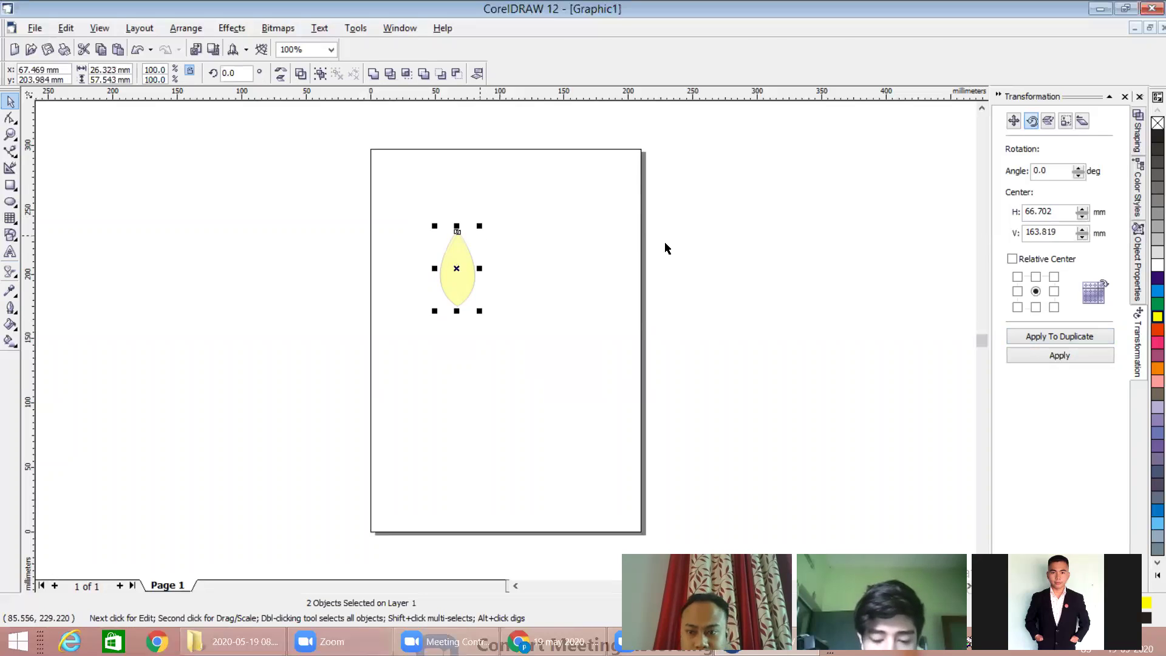
# Step: Set the rotation angle to 20 degrees and create a series of rotated petal duplicates around the petal's own centre
pyautogui.click(1080, 167)
pyautogui.click(1079, 167)
pyautogui.click(1080, 167)
pyautogui.click(1079, 167)
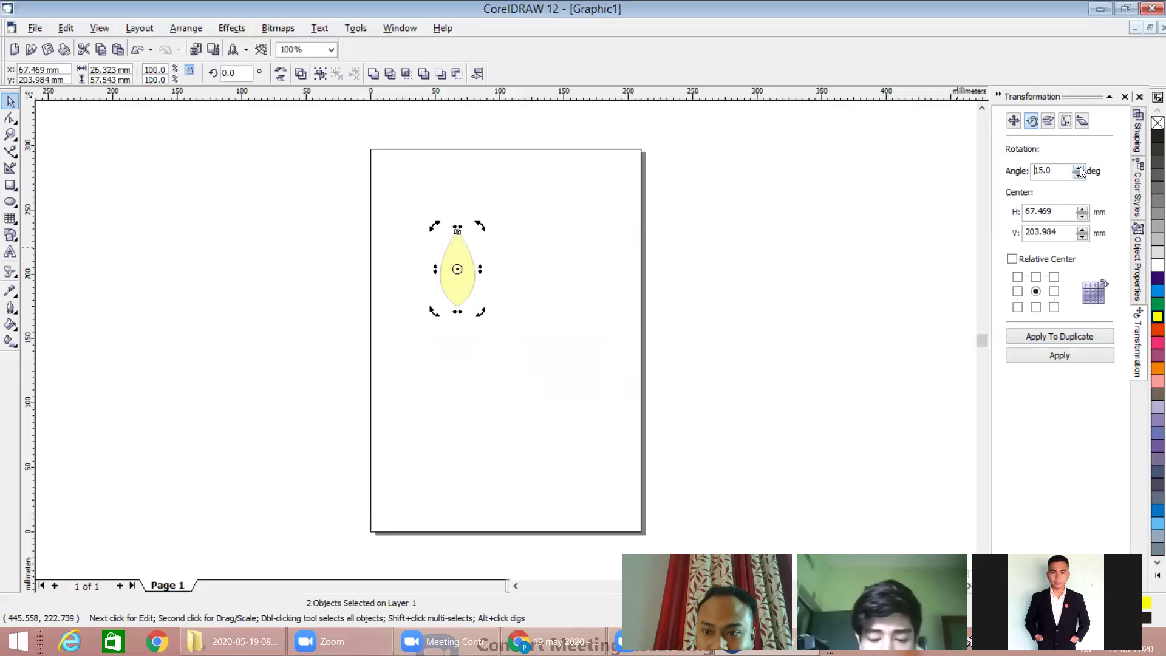
pyautogui.click(1066, 336)
pyautogui.tripleClick(1066, 336)
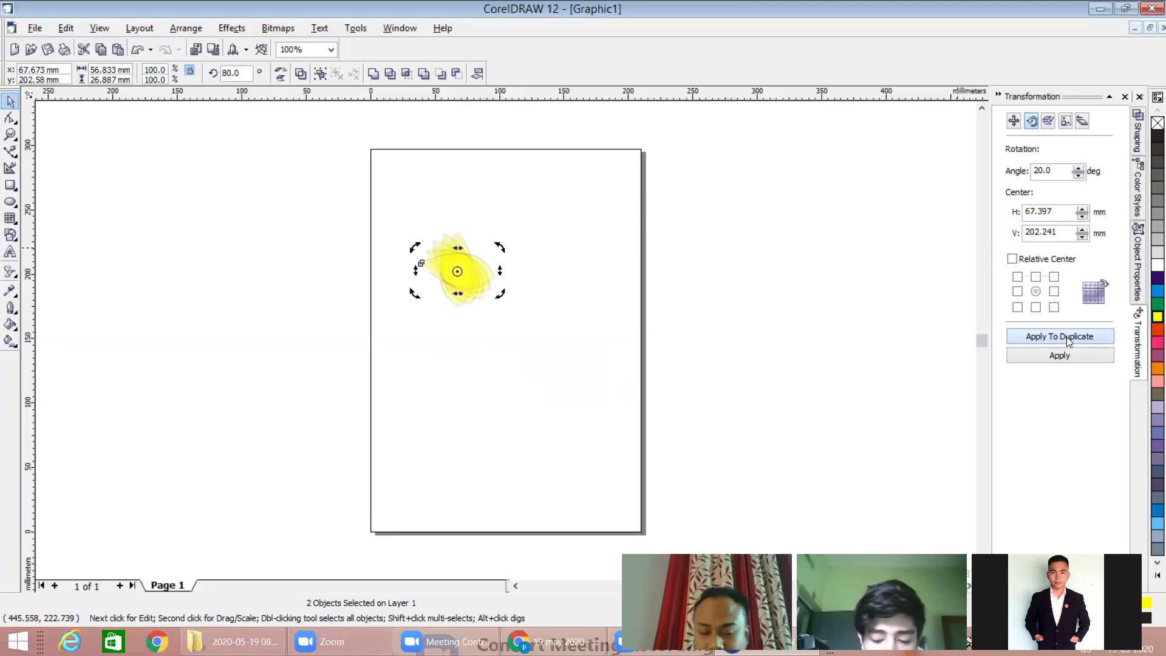
pyautogui.click(1066, 337)
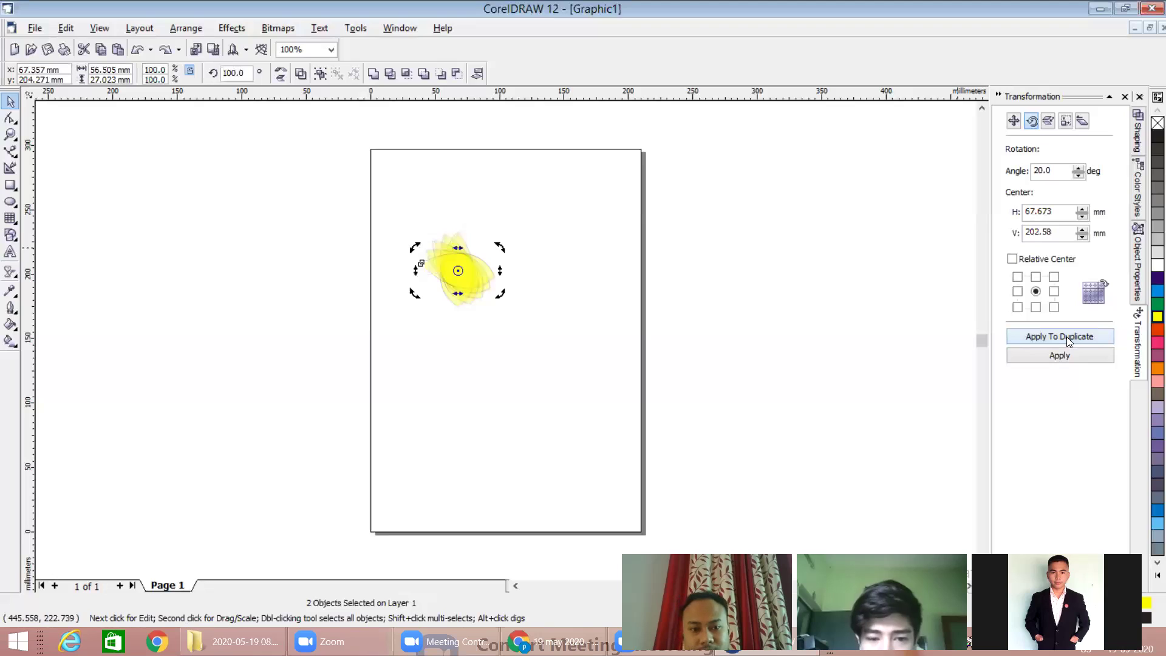
# Step: Undo the duplicates rotated about the petal's own centre
pyautogui.hotkey('ctrl', 'z')
pyautogui.hotkey('ctrl', 'z')
pyautogui.hotkey('ctrl', 'z')
pyautogui.hotkey('ctrl', 'z')
pyautogui.hotkey('ctrl', 'z')
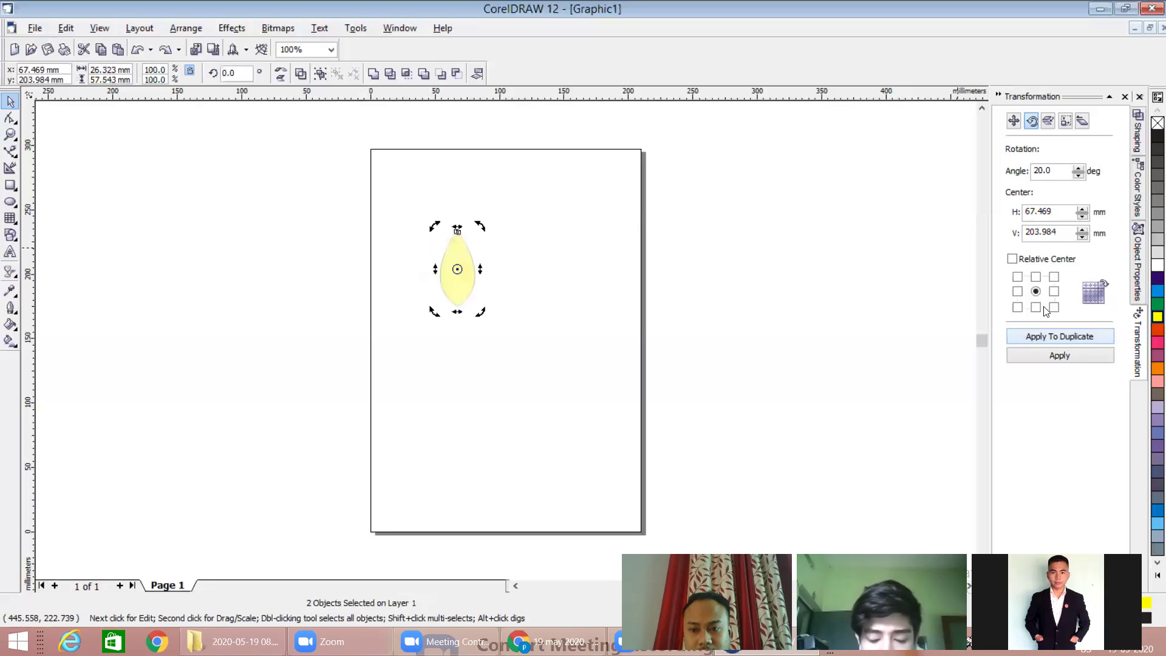
# Step: Rotate the petal pair 20 degrees about its bottom-middle anchor point, and add further duplicates at 20-degree rotations
pyautogui.click(1035, 307)
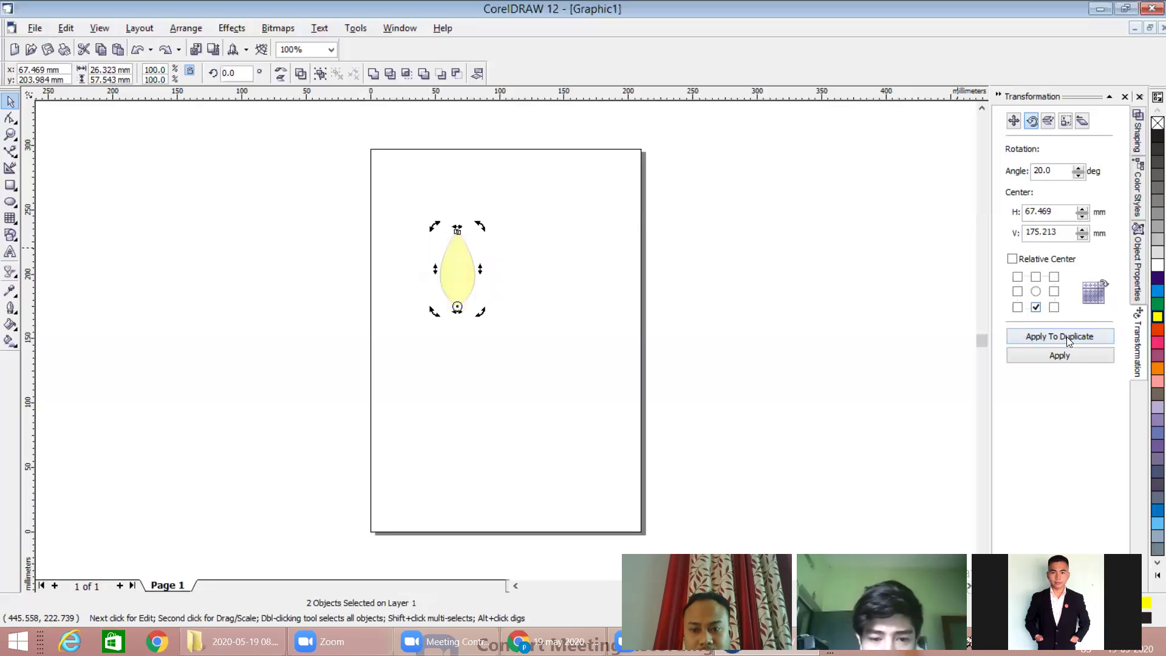
pyautogui.click(1063, 358)
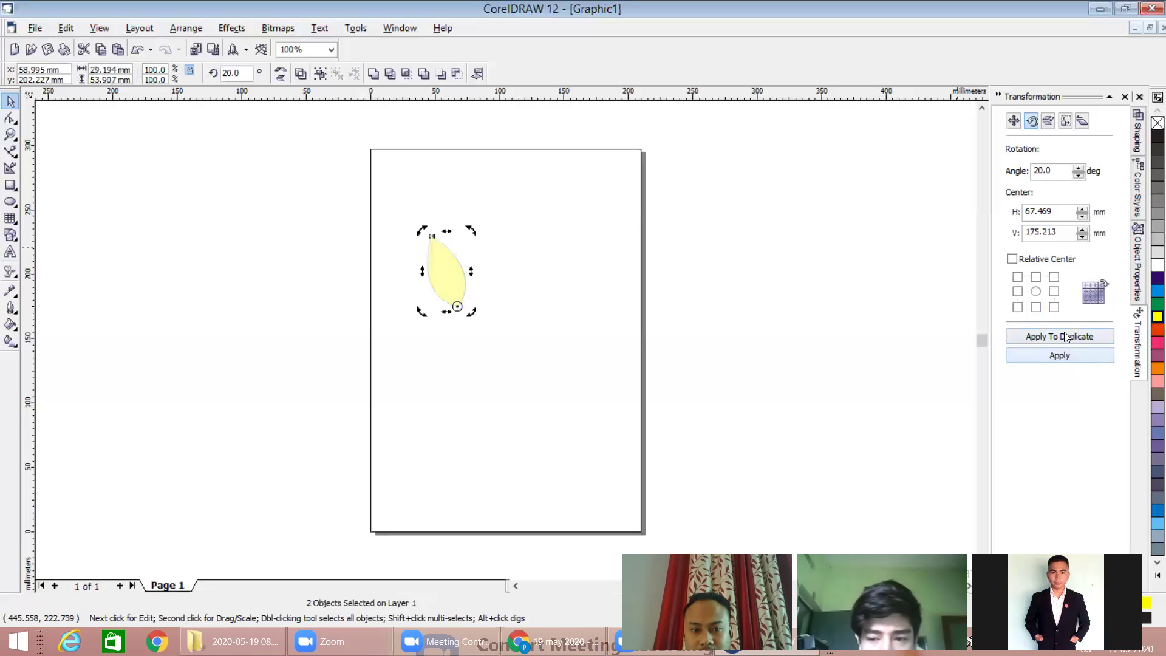
pyautogui.click(1062, 336)
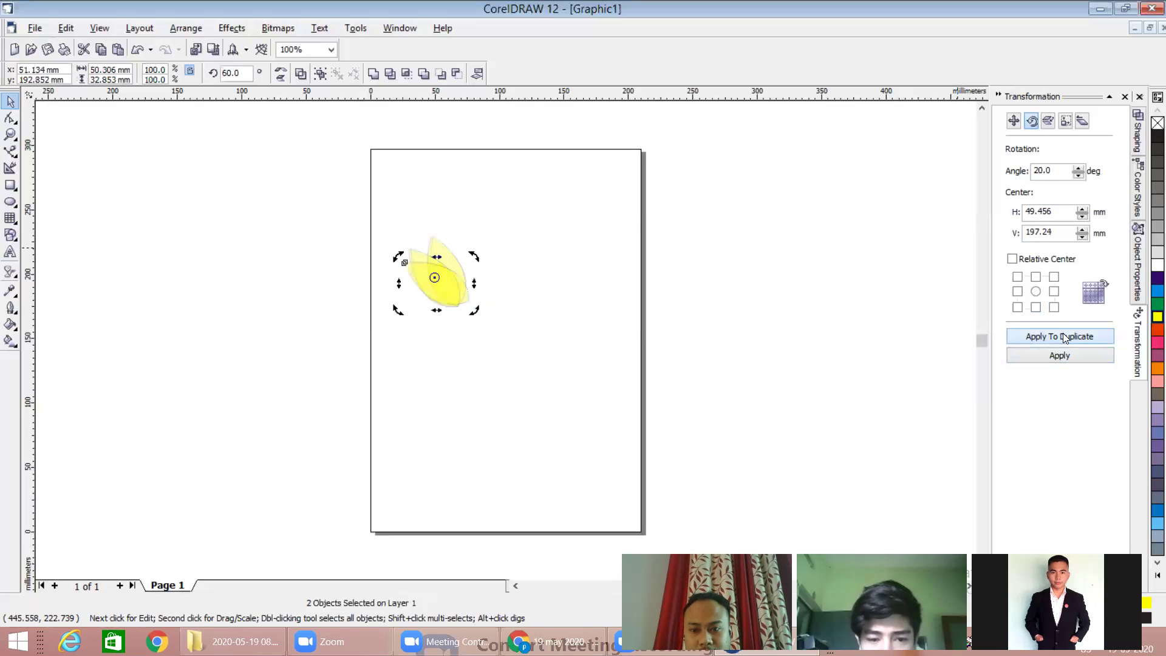
pyautogui.click(1063, 336)
pyautogui.click(1058, 328)
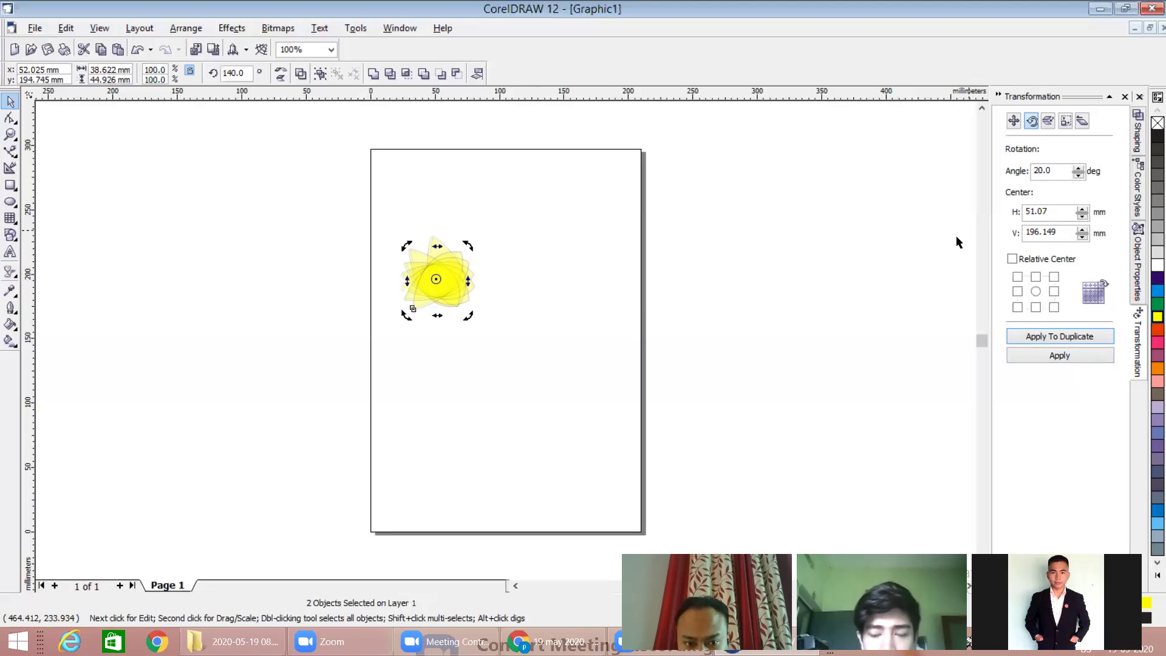
# Step: Undo the added duplicates and the petal pair's 20-degree rotation
pyautogui.hotkey('ctrl', 'z')
pyautogui.hotkey('ctrl', 'z')
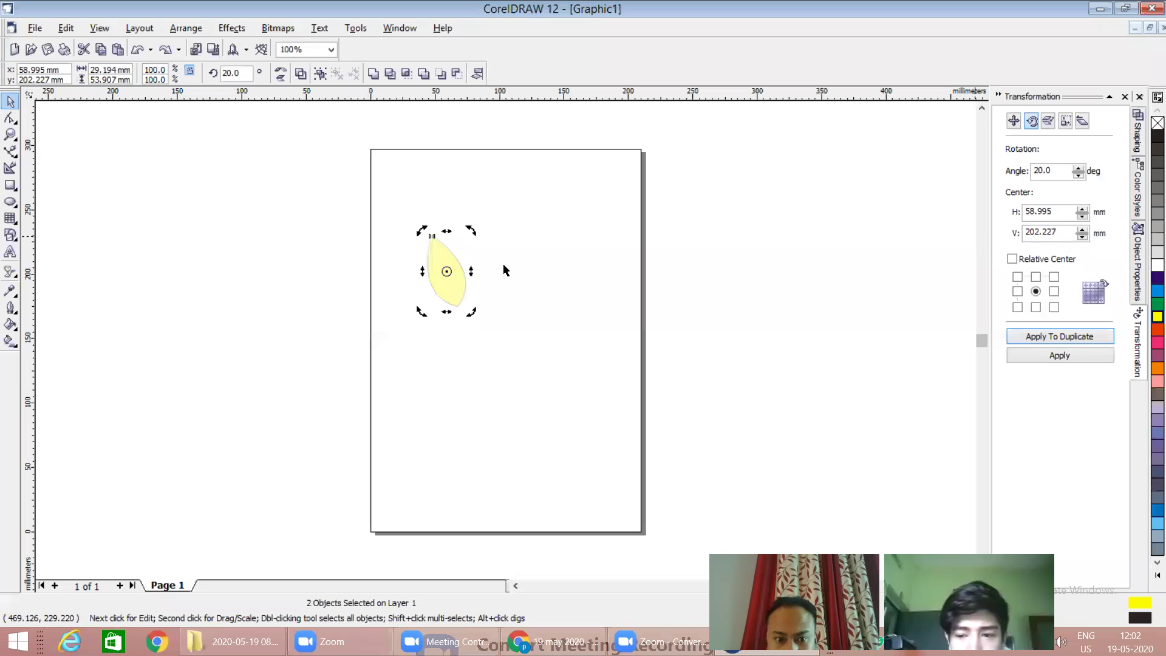
pyautogui.hotkey('ctrl', 'z')
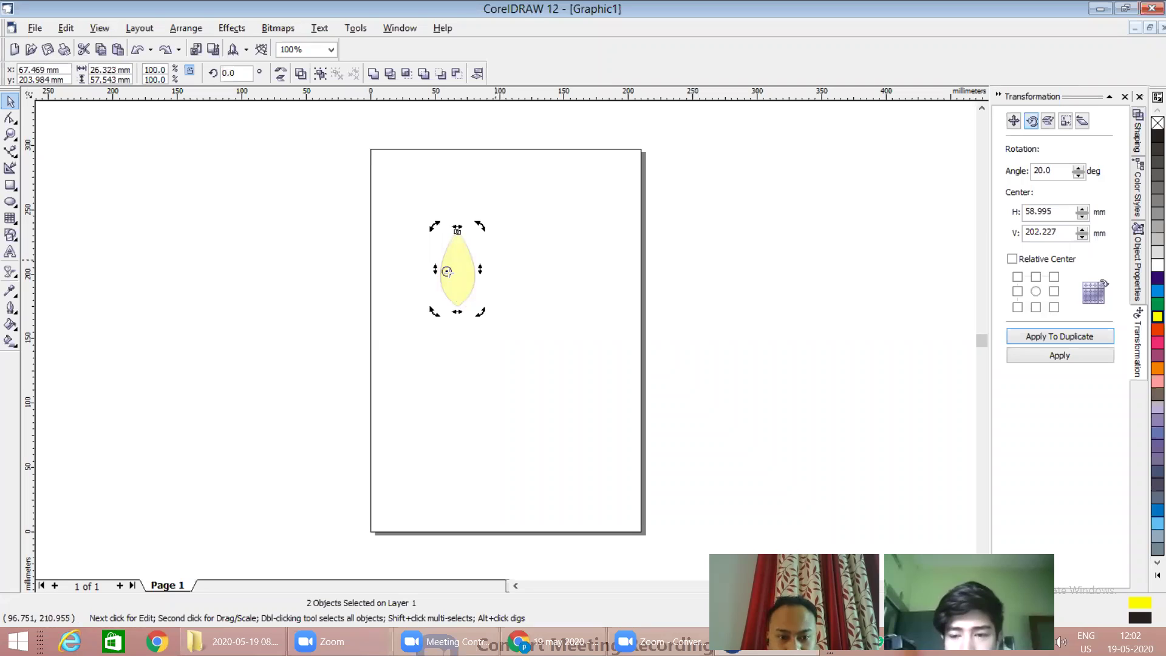
# Step: Create two successive petal duplicates, each rotated freehand 15 degrees clockwise about a centre moved just below the base
pyautogui.moveTo(455, 312); pyautogui.dragTo(457, 320)
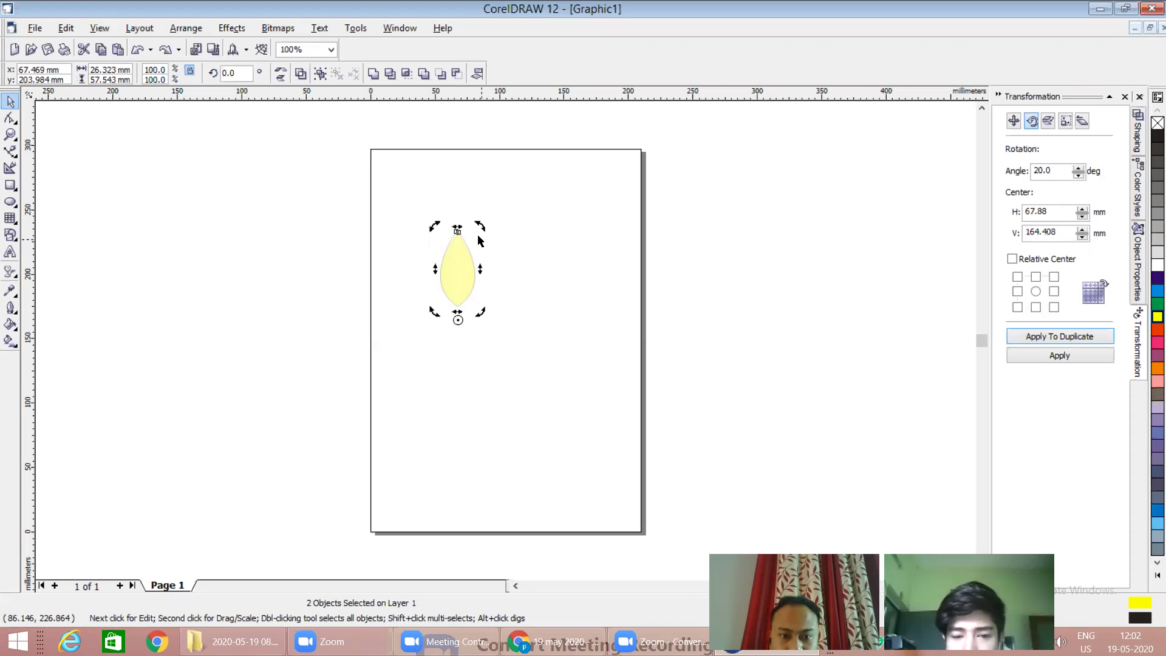
pyautogui.moveTo(480, 226); pyautogui.dragTo(512, 248)
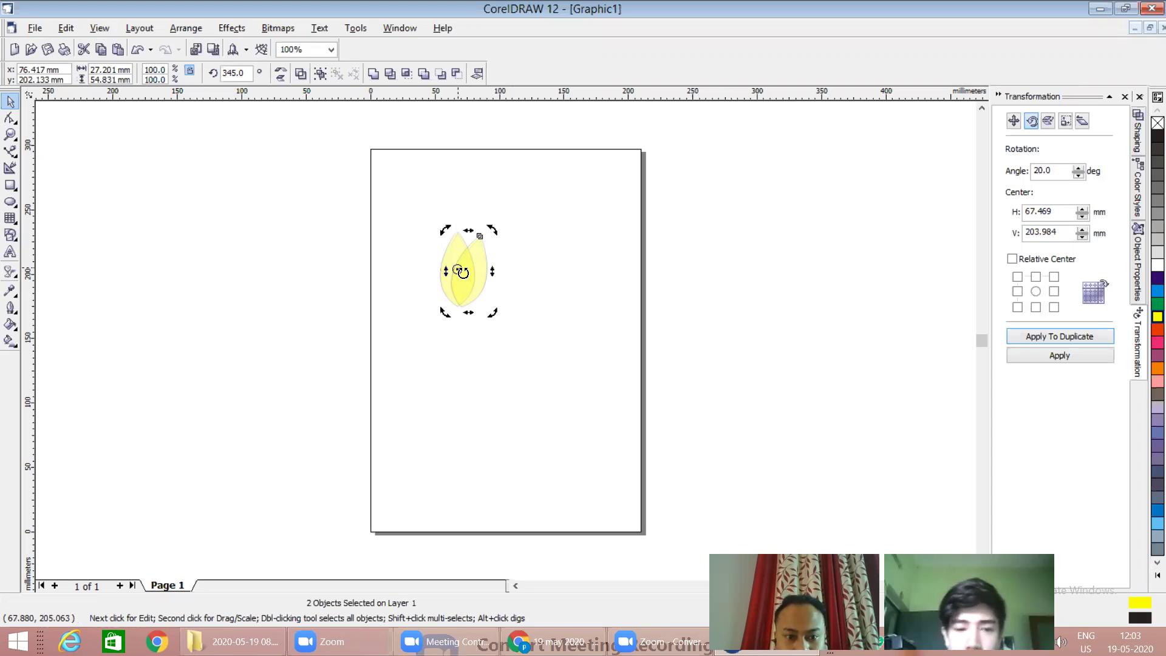
pyautogui.moveTo(457, 268); pyautogui.dragTo(462, 316)
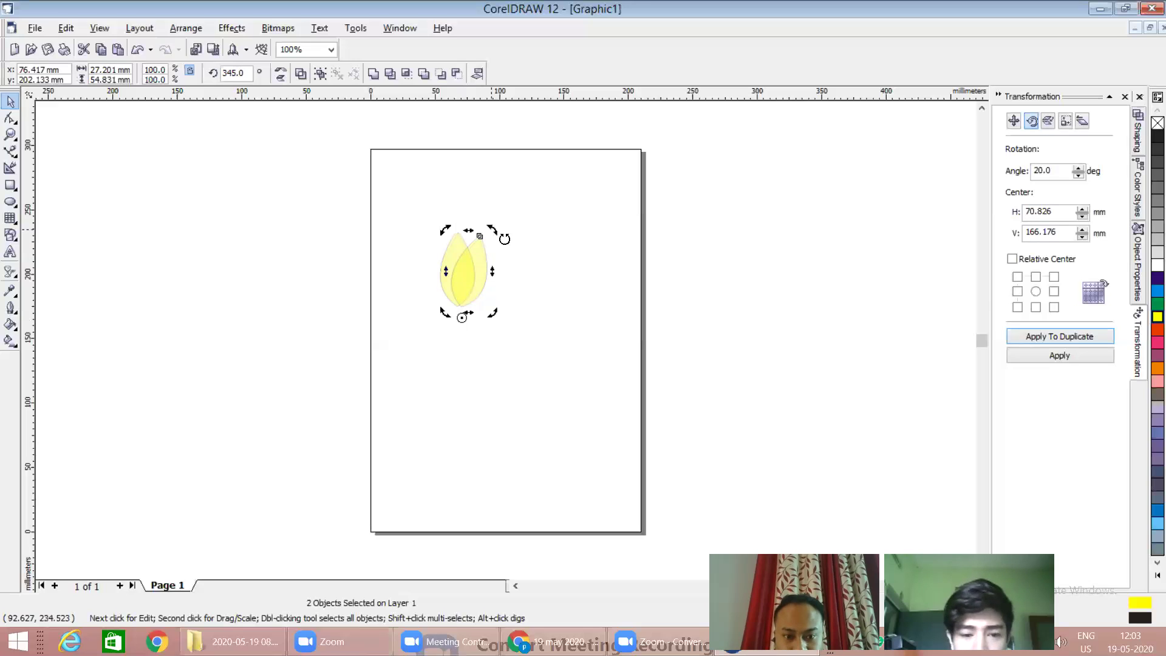
pyautogui.moveTo(520, 252); pyautogui.dragTo(519, 258)
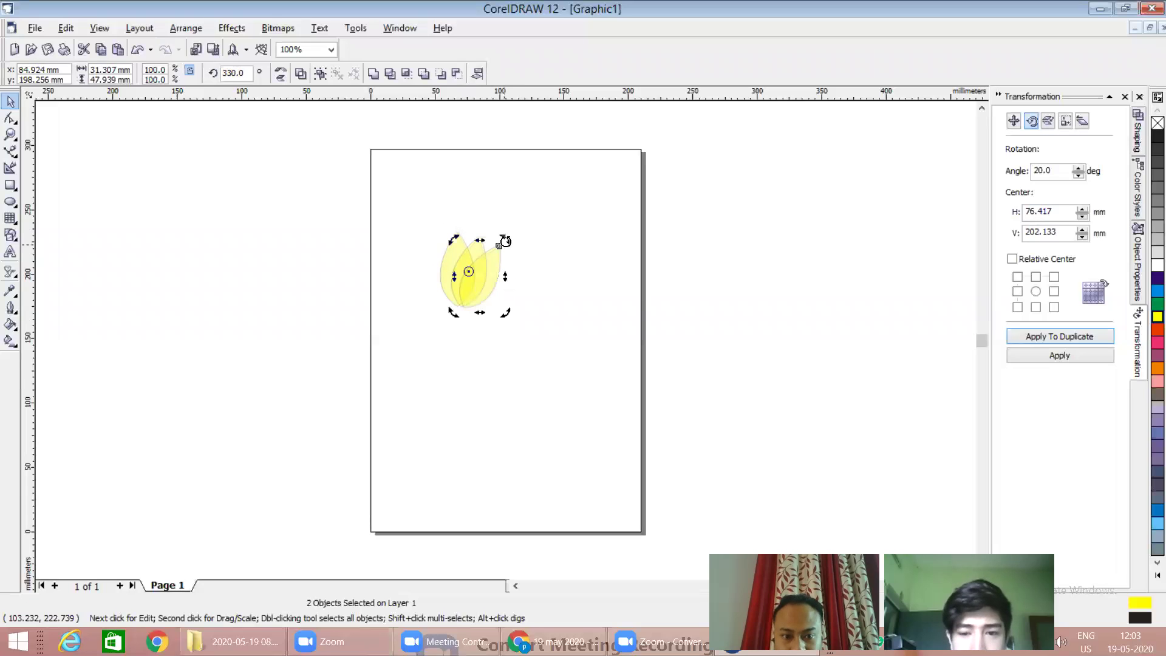
# Step: Try rotating another petal copy to 300 degrees, and undo back to the first rotated duplicate
pyautogui.rightClick(513, 249)
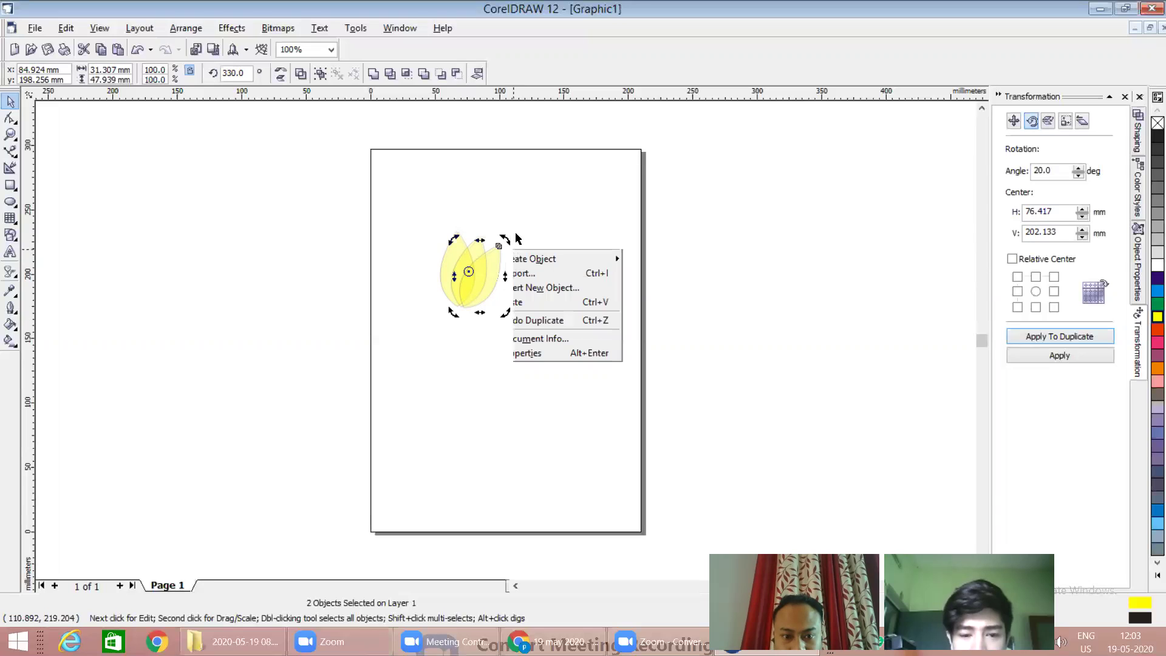
pyautogui.click(511, 240)
pyautogui.moveTo(508, 241); pyautogui.dragTo(530, 261)
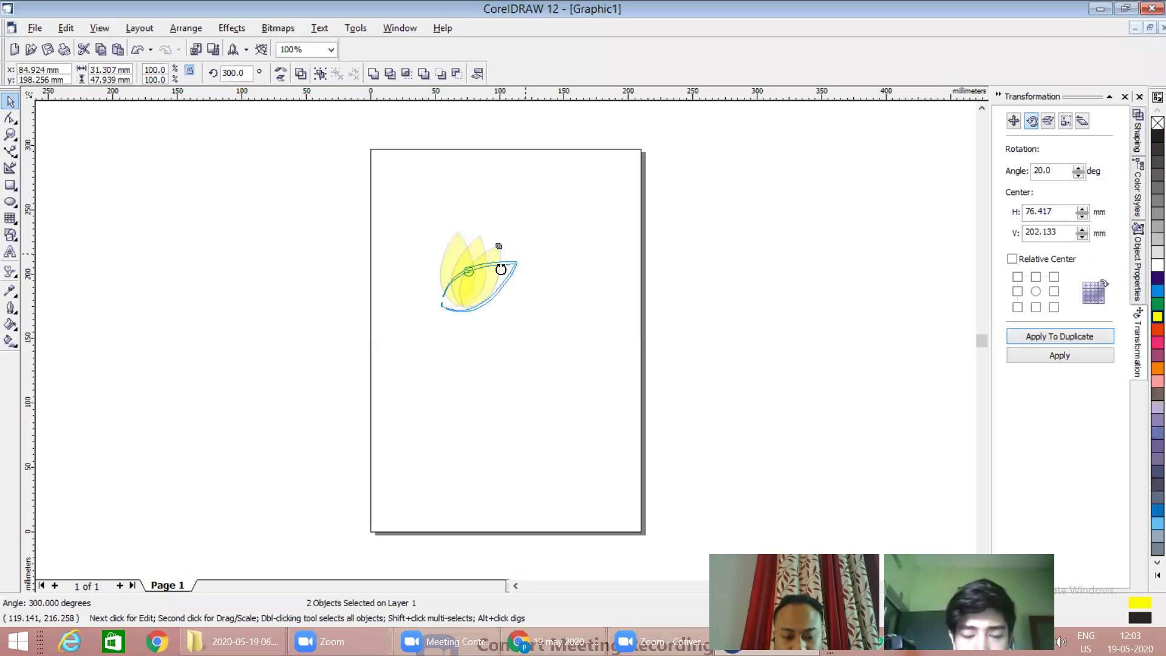
pyautogui.hotkey('ctrl', 'r')
pyautogui.hotkey('ctrl', 'z')
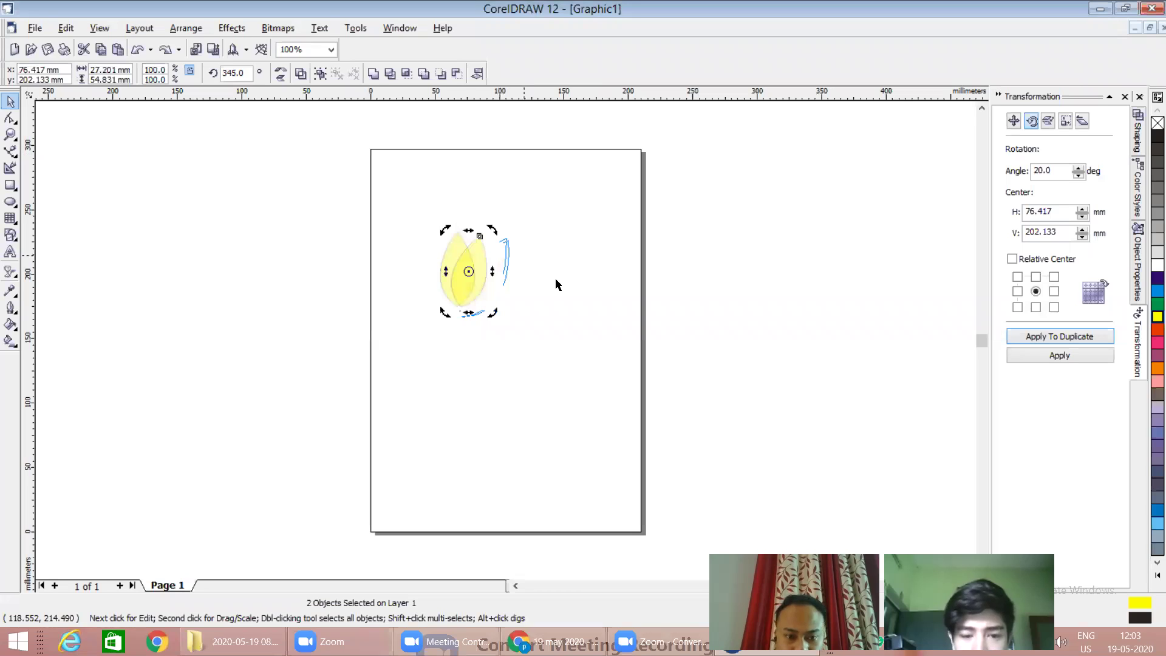
# Step: Select a single curve of the rotated petal and create repeated duplicates of it at 20-degree rotations about its centre
pyautogui.click(500, 264)
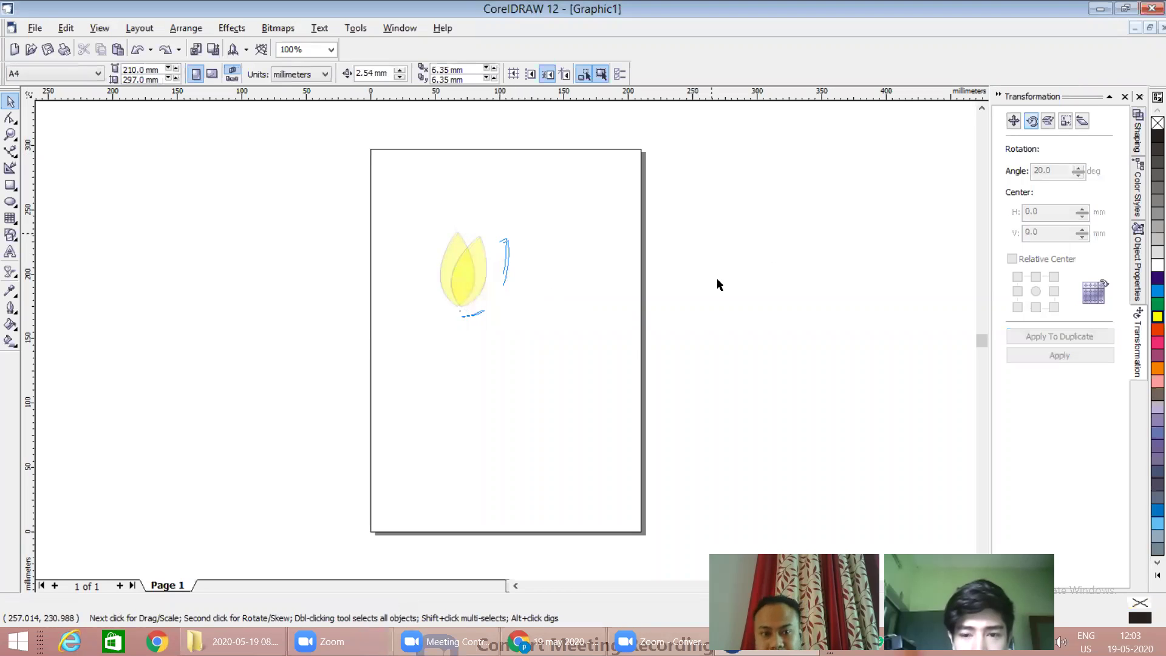
pyautogui.click(450, 270)
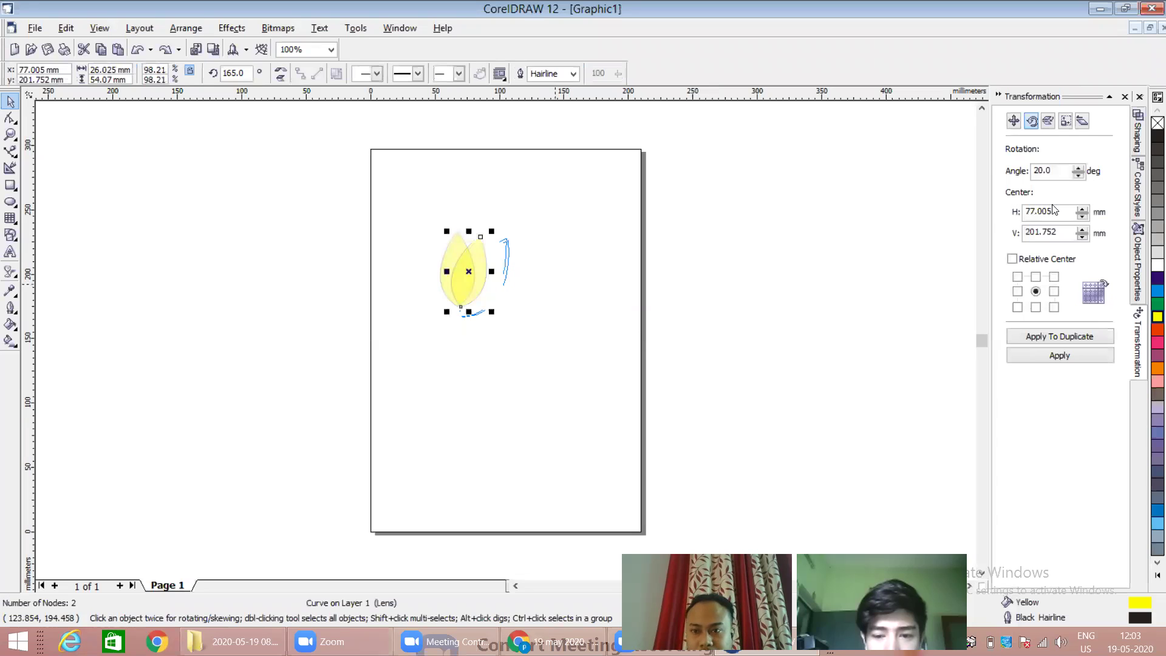
pyautogui.click(1061, 336)
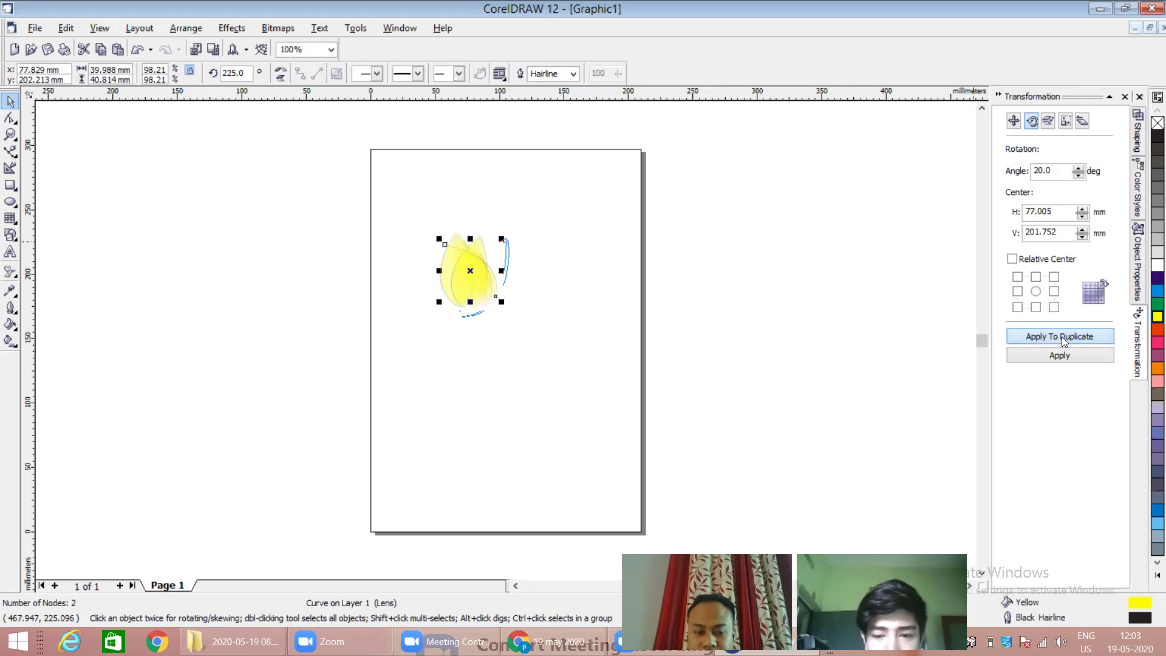
pyautogui.click(1061, 337)
# Step: Undo all the rotated duplicates back to the original upright petal pair
pyautogui.hotkey('ctrl', 'z')
pyautogui.hotkey('ctrl', 'z')
pyautogui.hotkey('ctrl', 'z')
pyautogui.hotkey('ctrl', 'z')
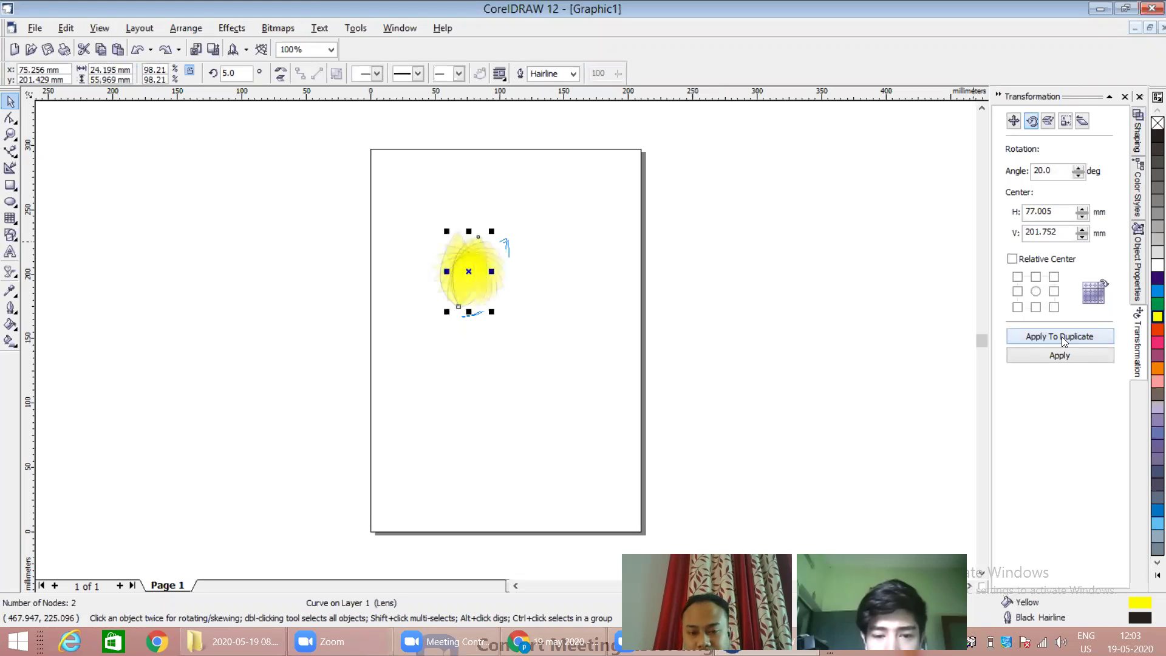
pyautogui.hotkey('ctrl', 'z')
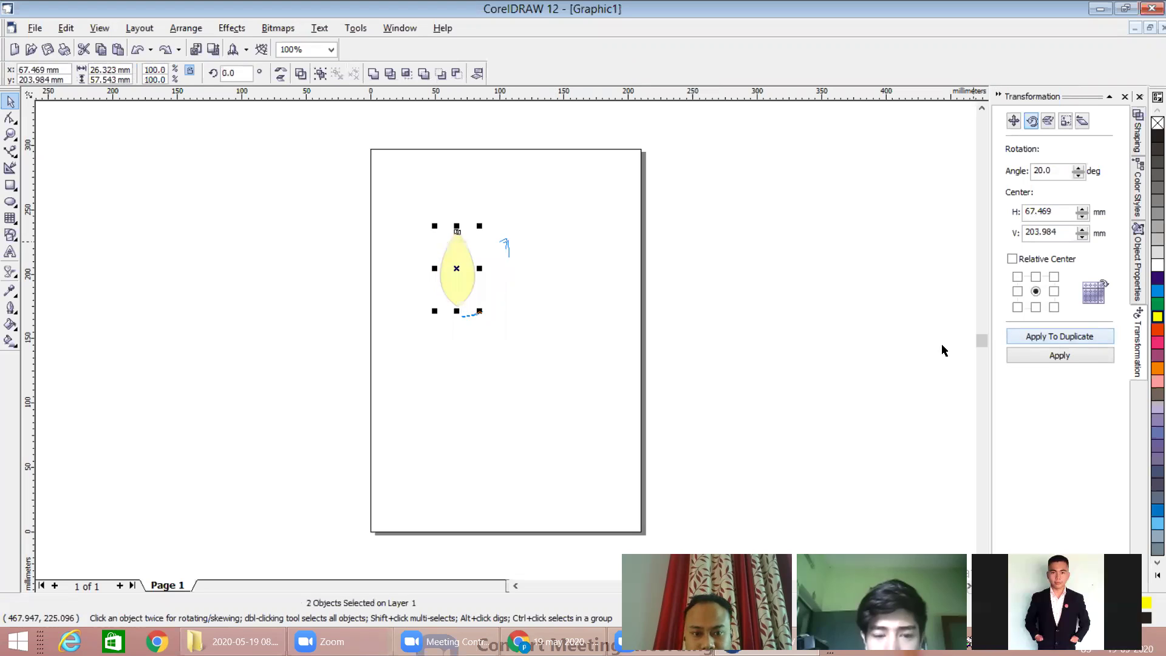
# Step: Select the upper mirrored petal copy alone, set its rotation angle to 55 degrees, and collapse the transformation settings
pyautogui.click(543, 337)
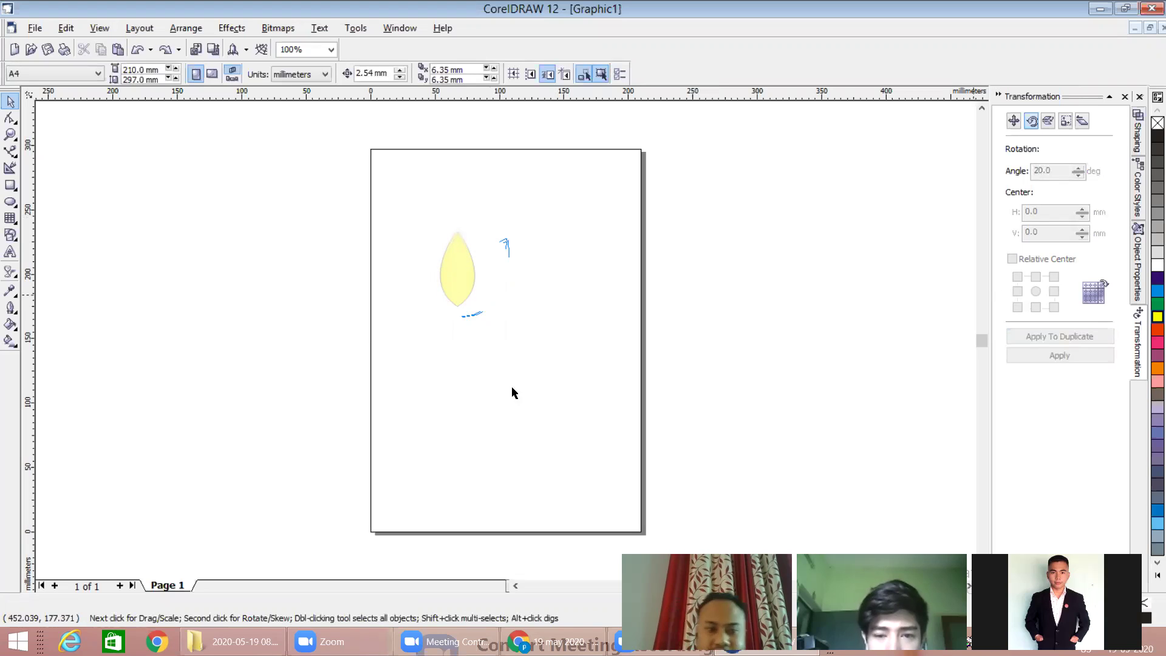
pyautogui.click(458, 267)
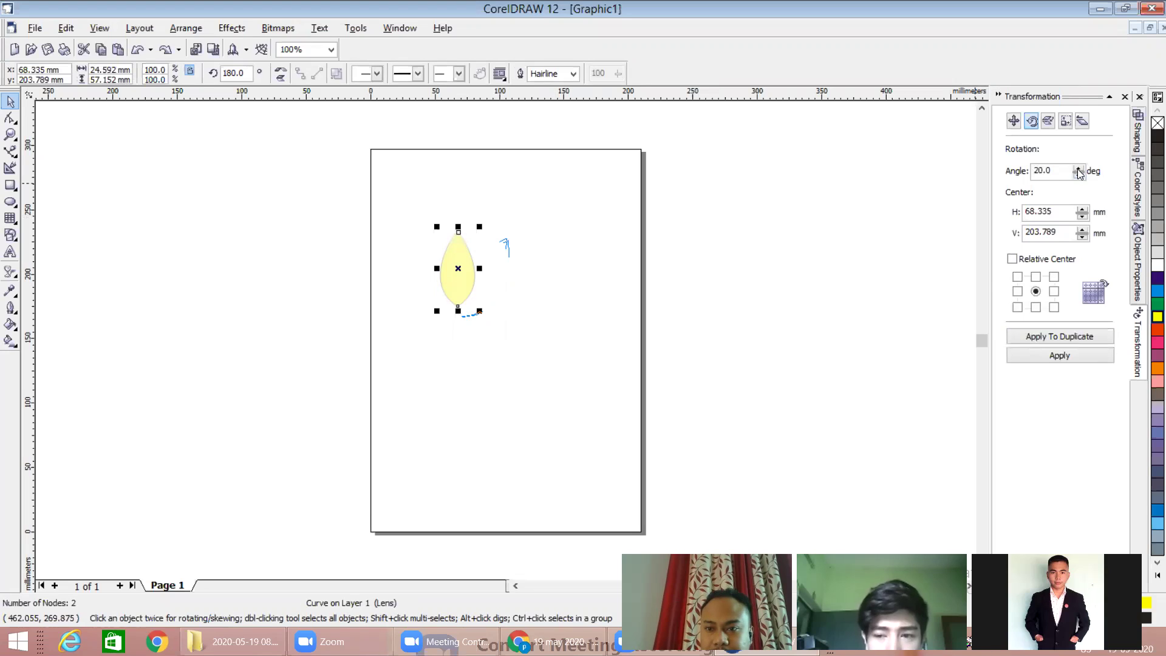
pyautogui.write('55')
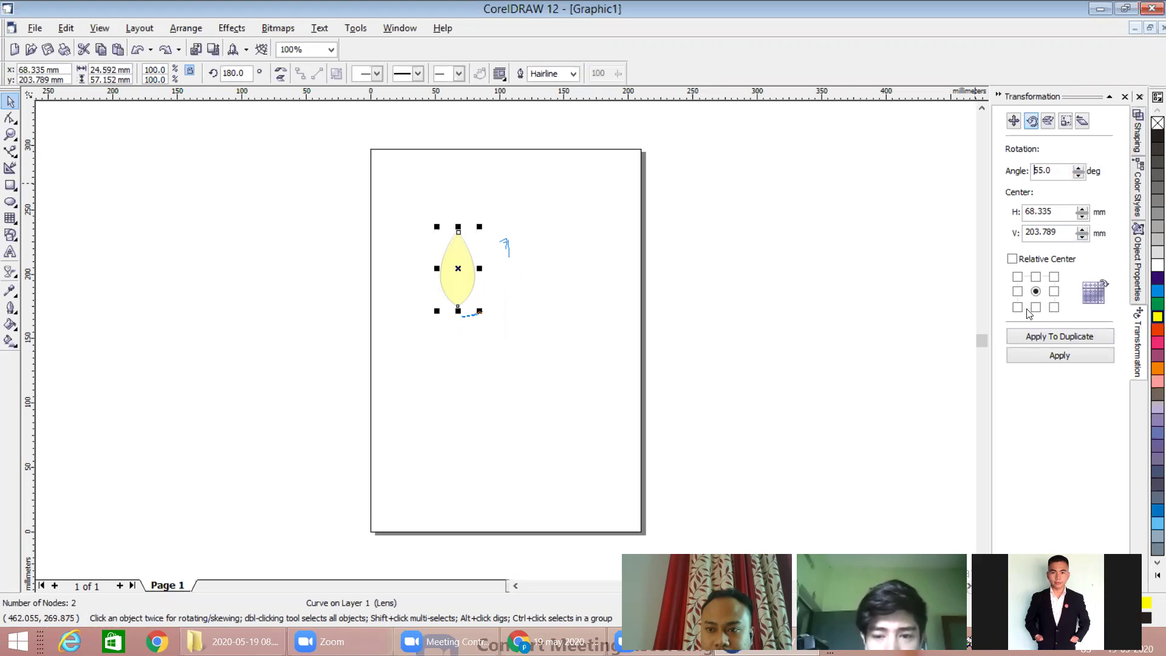
pyautogui.click(1108, 97)
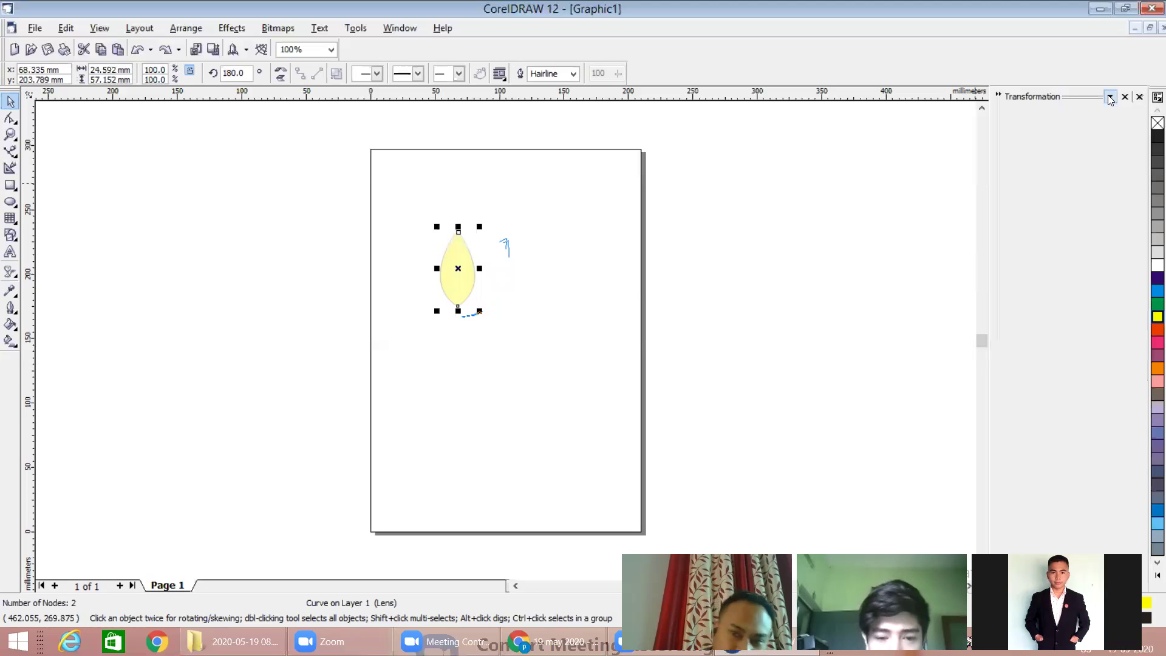
# Step: Examine the position, rotation, scale, size and skew transformation settings, including the relative options and anchor points for the selected petal
pyautogui.click(1109, 97)
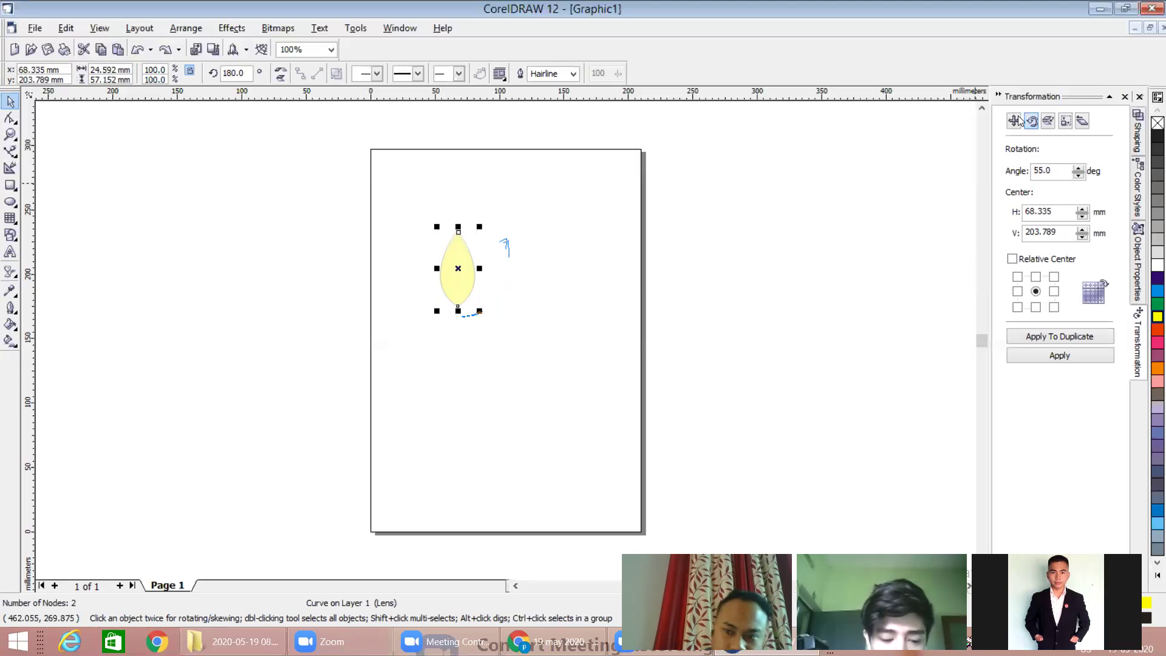
pyautogui.click(1015, 118)
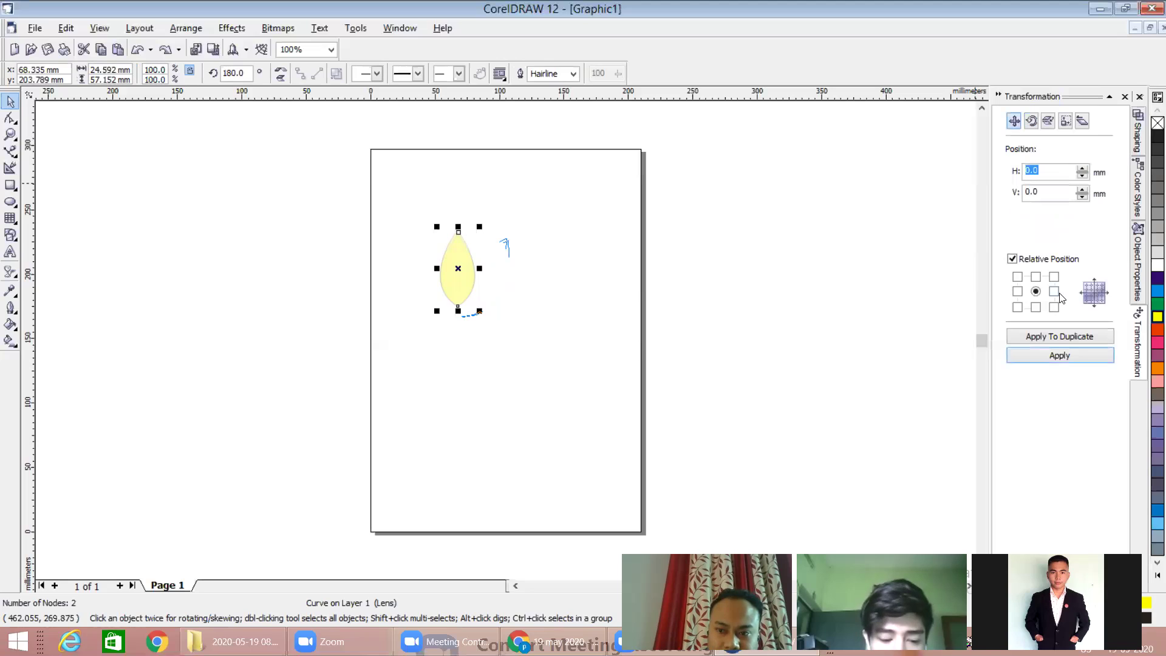
pyautogui.click(1012, 259)
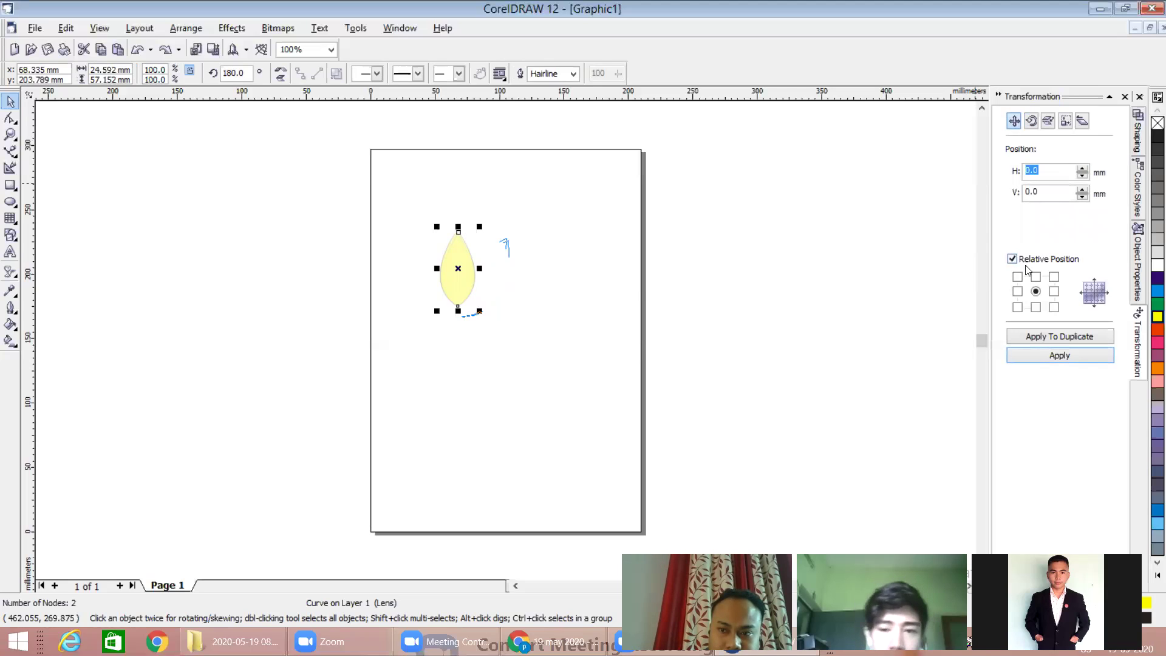
pyautogui.click(1031, 121)
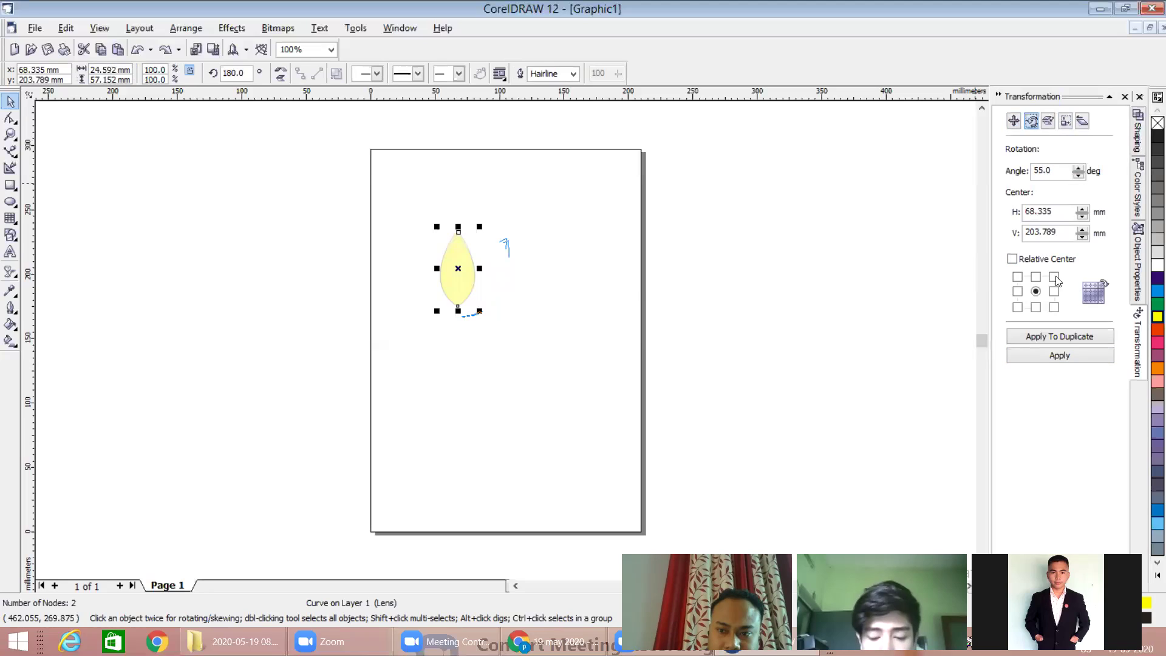
pyautogui.click(1037, 307)
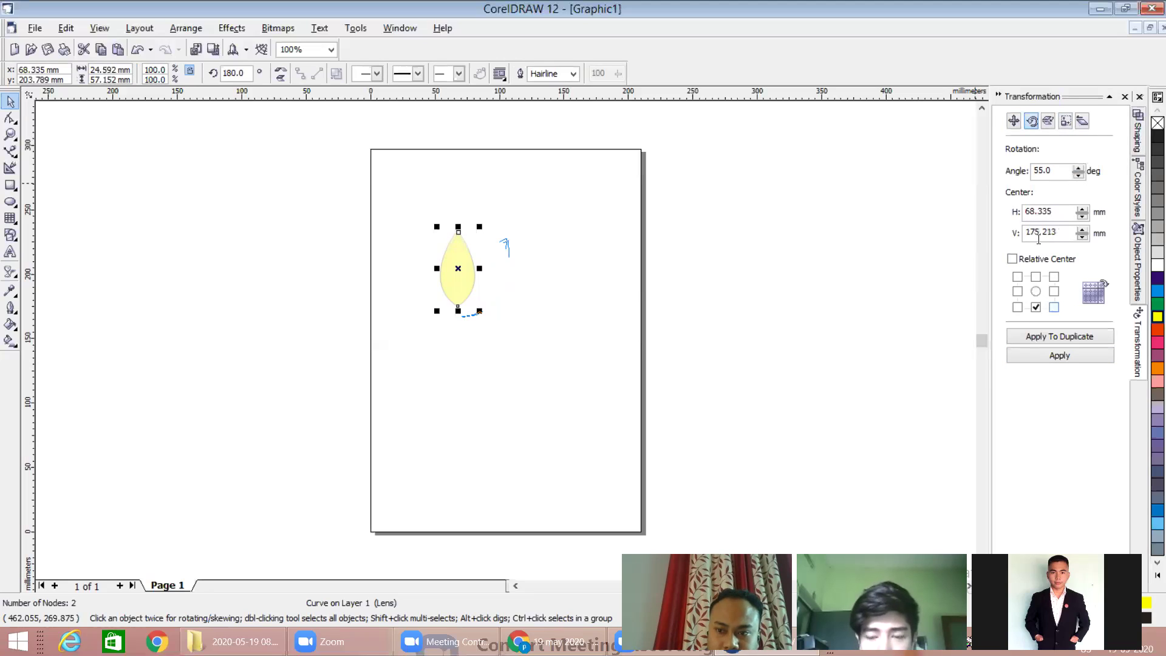
pyautogui.click(1065, 124)
pyautogui.click(1012, 259)
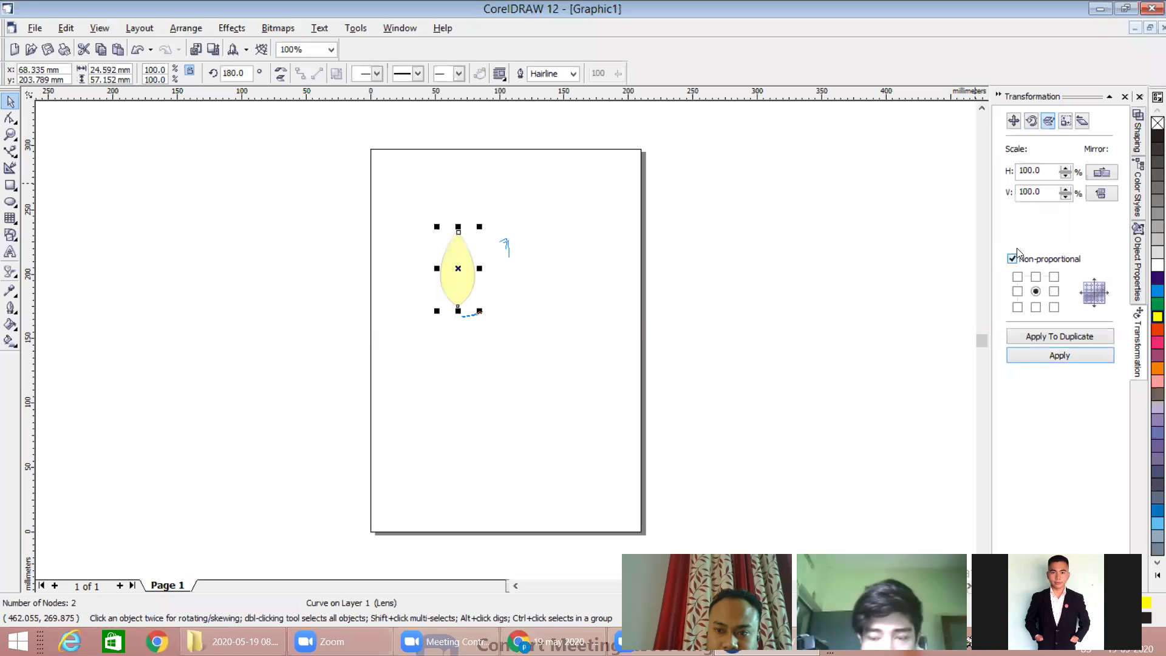
pyautogui.click(1070, 120)
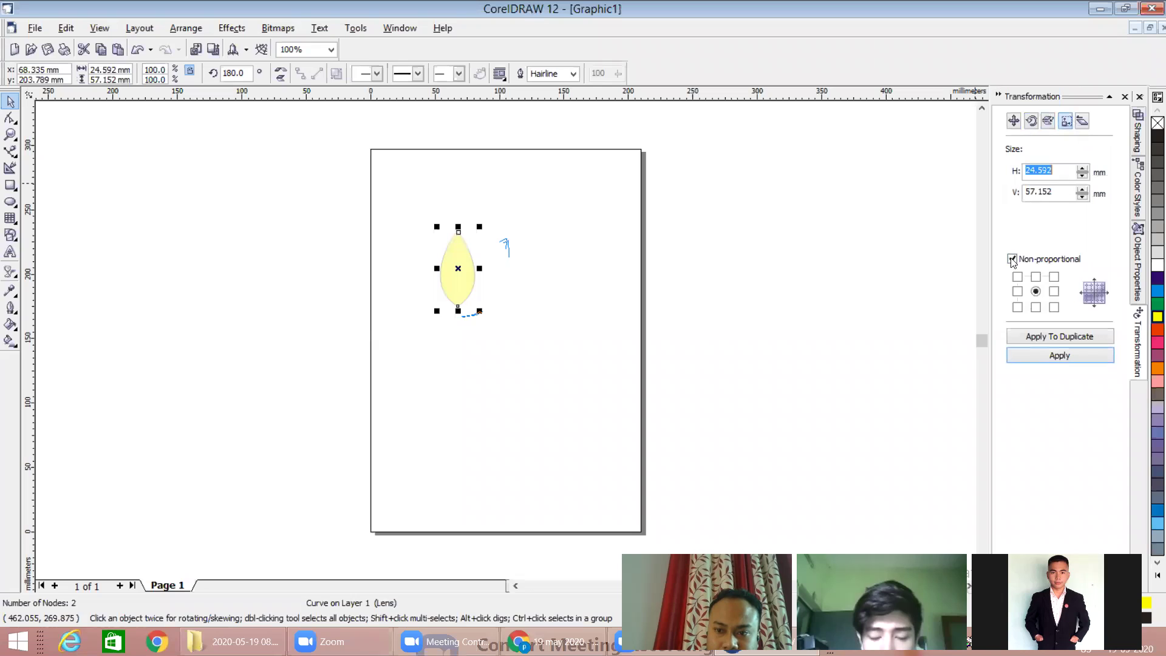
pyautogui.click(1083, 120)
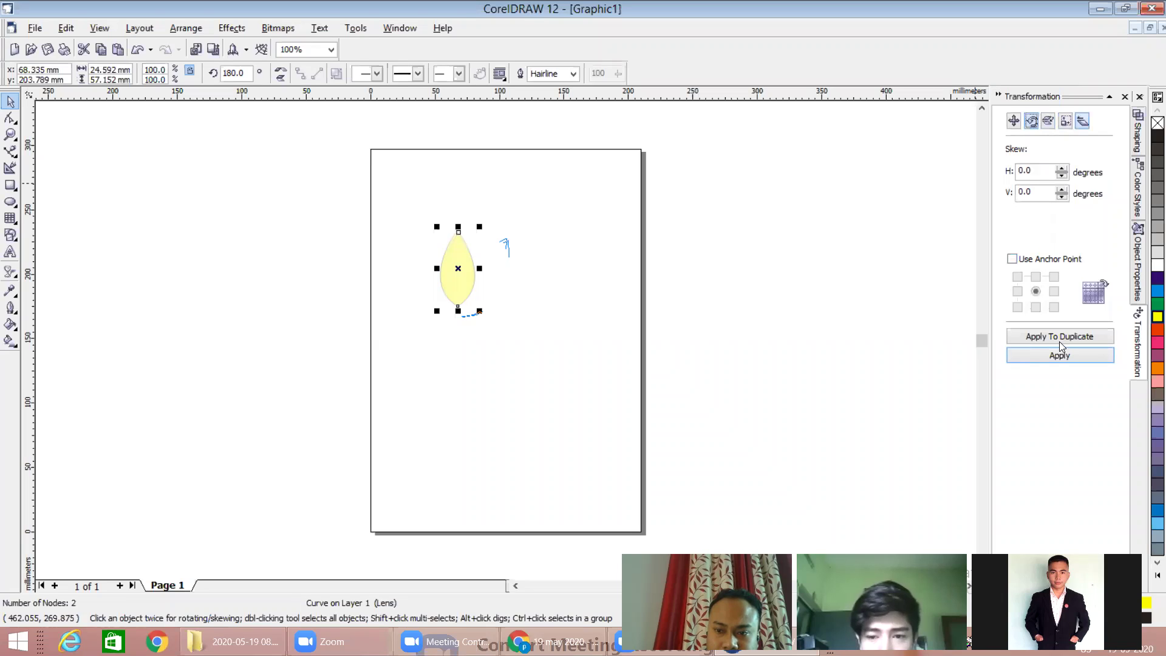
# Step: Rotate the upper mirrored petal repeatedly by 55 degrees around its lower-right corner without duplicating it
pyautogui.click(1056, 356)
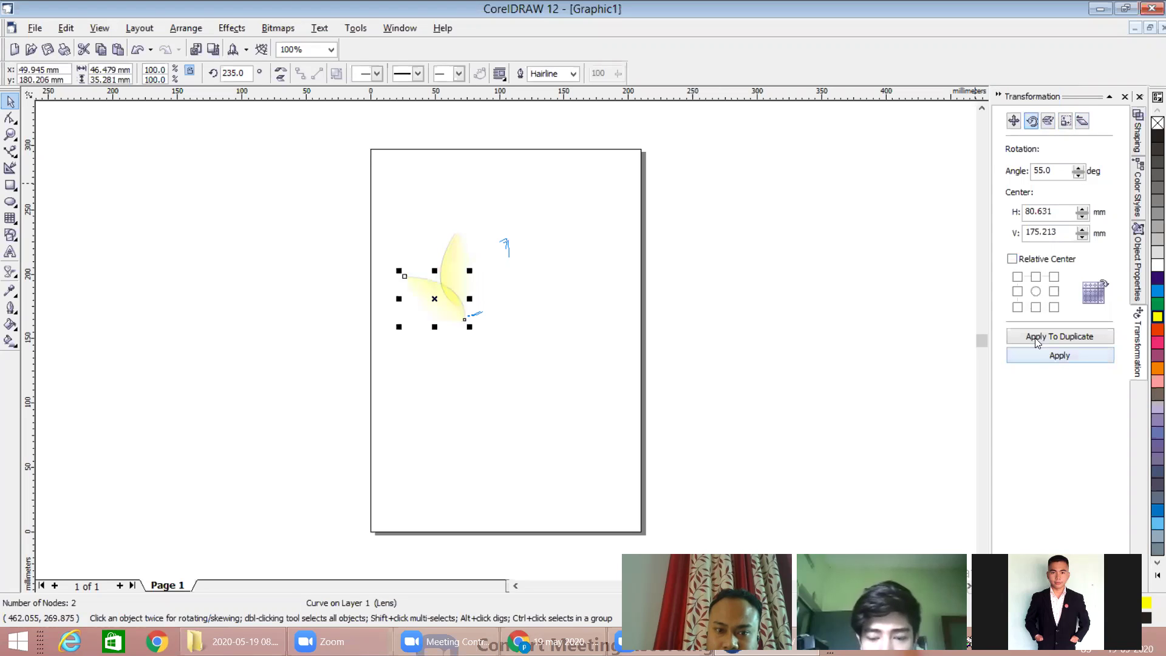
pyautogui.click(1048, 361)
pyautogui.doubleClick(1047, 360)
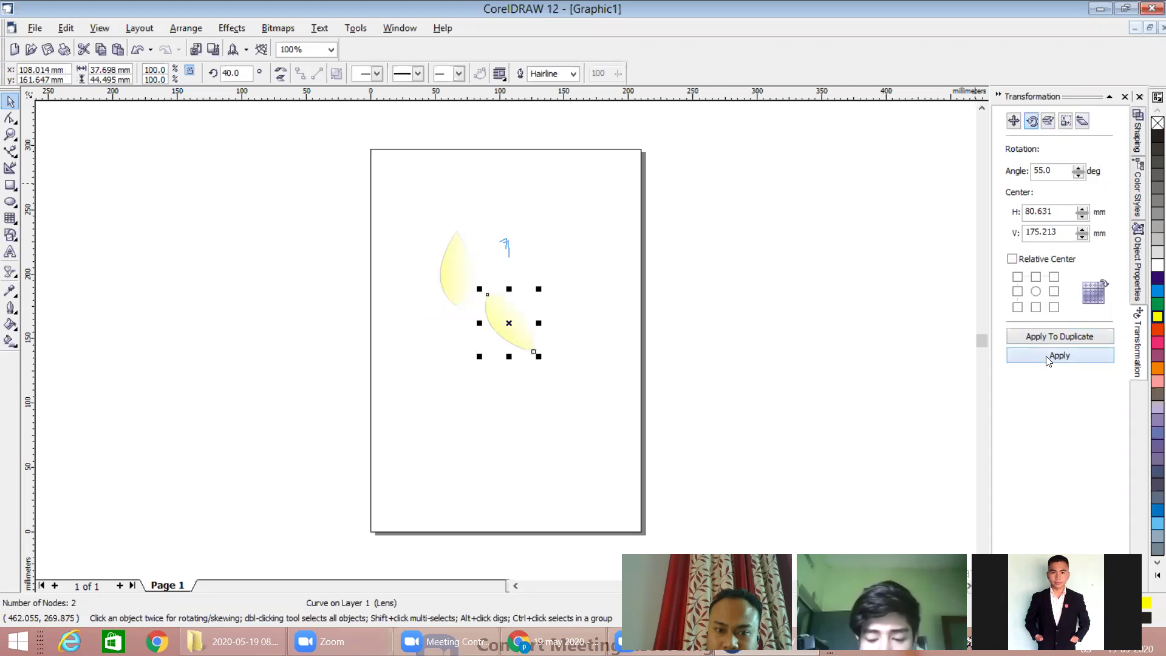
pyautogui.tripleClick(1046, 356)
pyautogui.doubleClick(1045, 356)
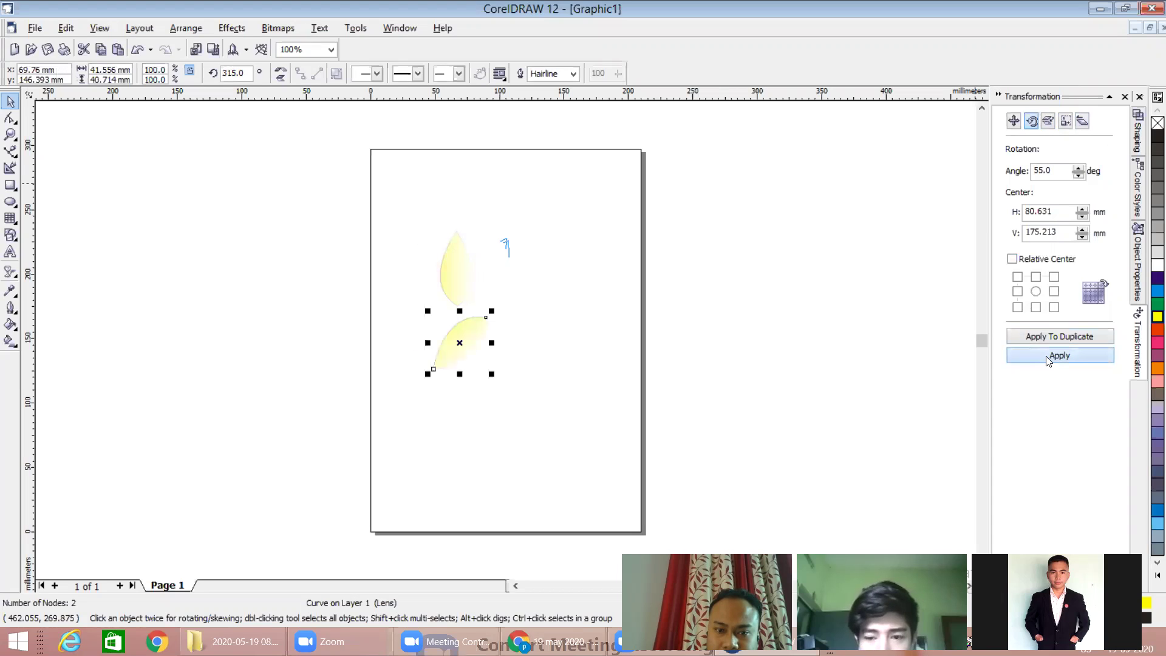
pyautogui.doubleClick(1045, 356)
pyautogui.doubleClick(1045, 356)
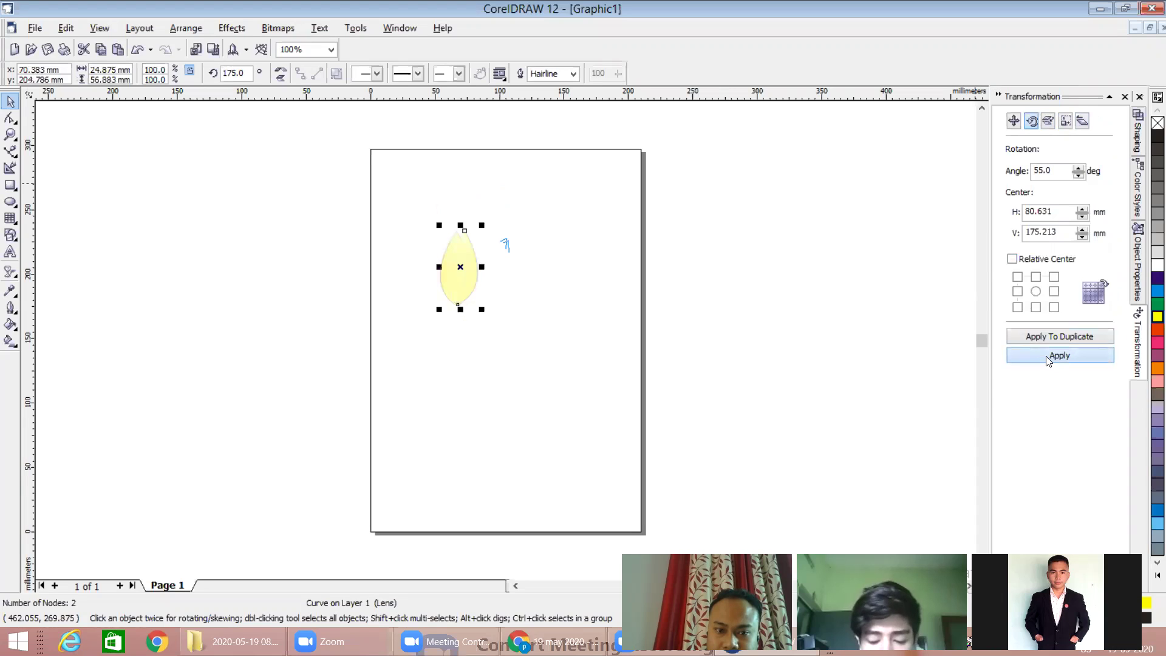
pyautogui.click(1045, 355)
pyautogui.click(1045, 356)
pyautogui.click(1046, 356)
pyautogui.click(1045, 356)
pyautogui.click(1046, 356)
pyautogui.click(1046, 356)
pyautogui.click(1045, 356)
pyautogui.click(1045, 356)
pyautogui.doubleClick(1046, 356)
pyautogui.doubleClick(1046, 356)
pyautogui.doubleClick(1046, 356)
pyautogui.doubleClick(1045, 356)
pyautogui.doubleClick(1045, 356)
pyautogui.doubleClick(1045, 356)
pyautogui.doubleClick(1046, 356)
pyautogui.doubleClick(1046, 355)
pyautogui.doubleClick(1046, 356)
pyautogui.click(1045, 355)
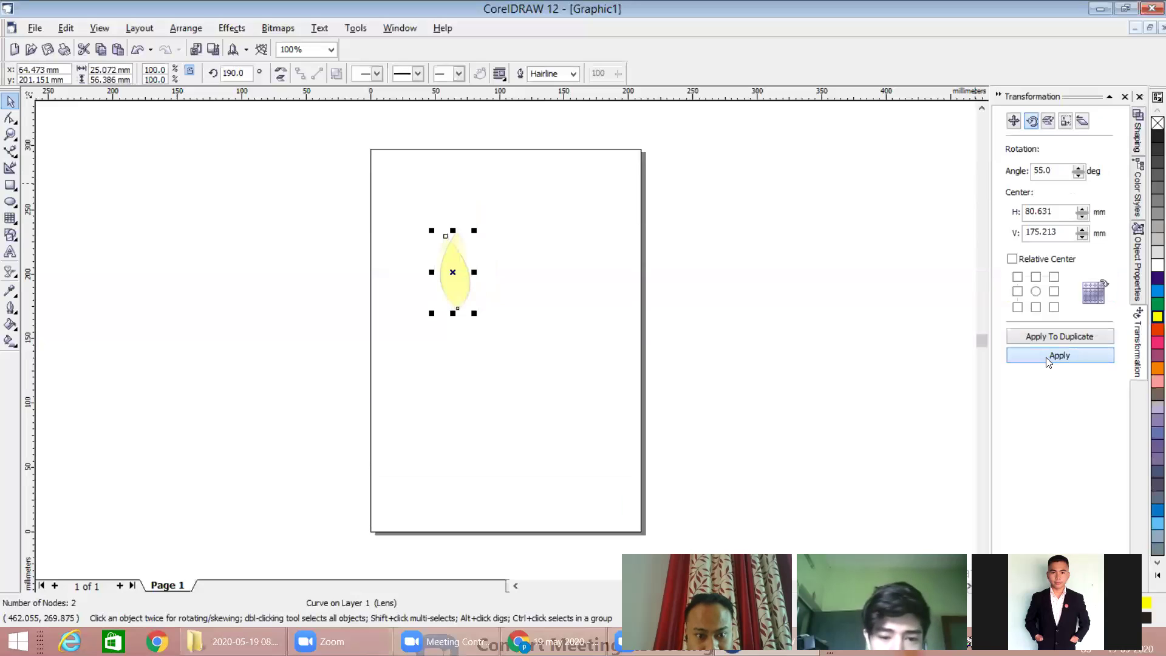
# Step: Separate the rotated mirrored petal from the original one and cut it from the page
pyautogui.click(493, 251)
pyautogui.click(449, 272)
pyautogui.moveTo(454, 257); pyautogui.dragTo(484, 267)
pyautogui.rightClick(490, 272)
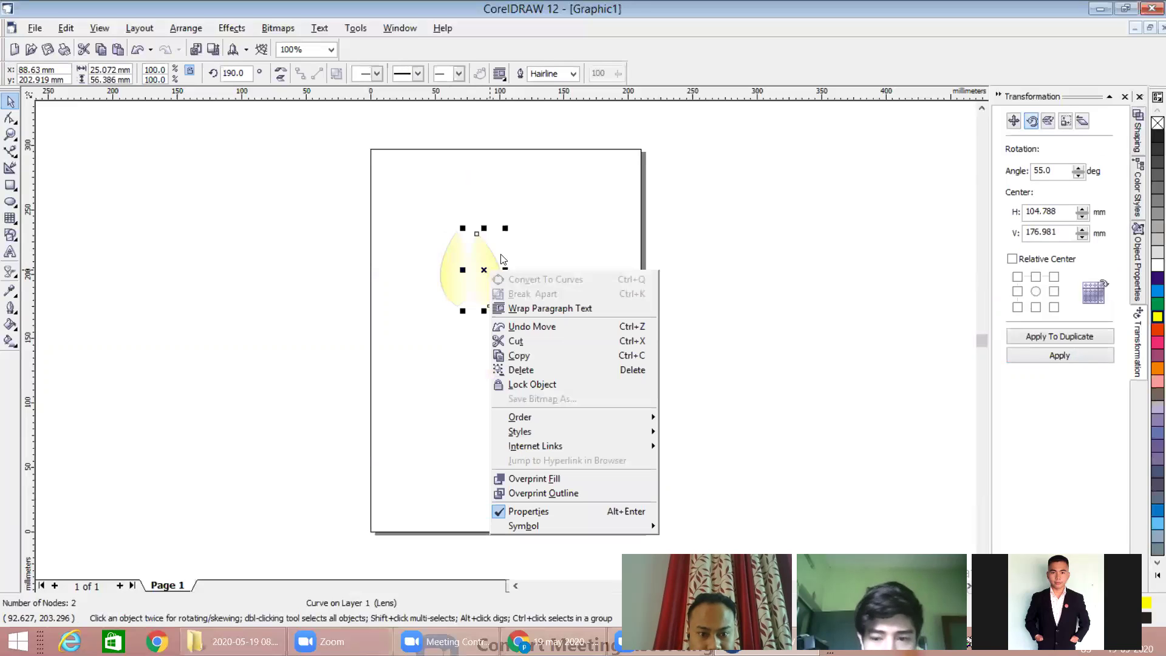
pyautogui.click(519, 343)
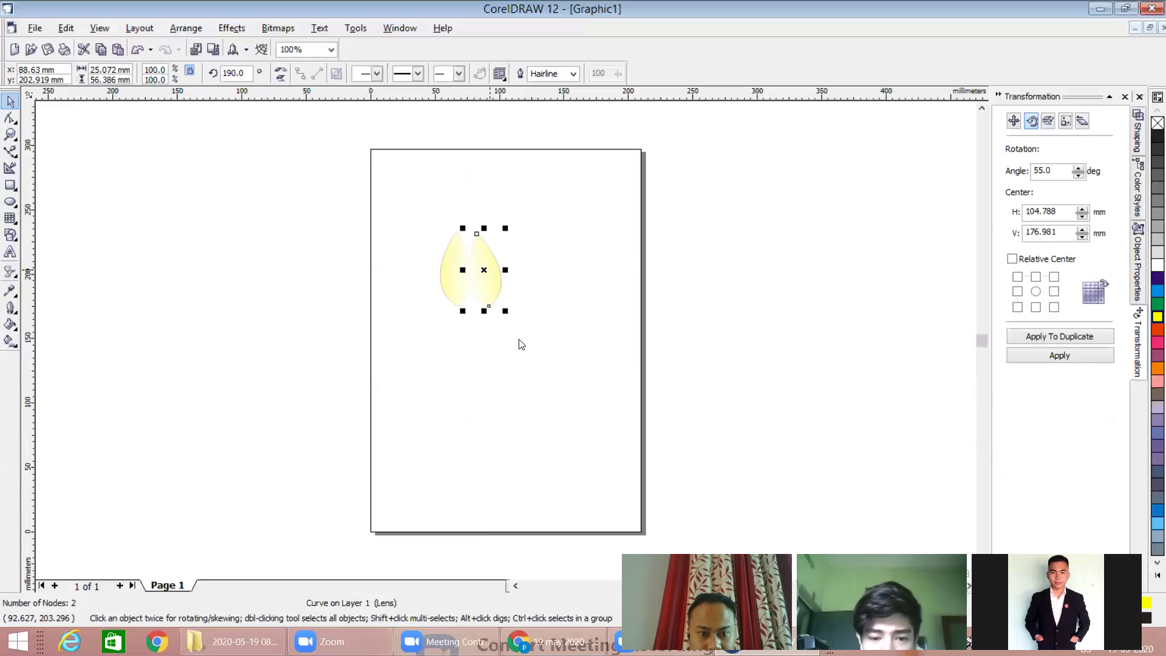
# Step: Select the remaining petal and place its rotation centre just below its base
pyautogui.click(467, 306)
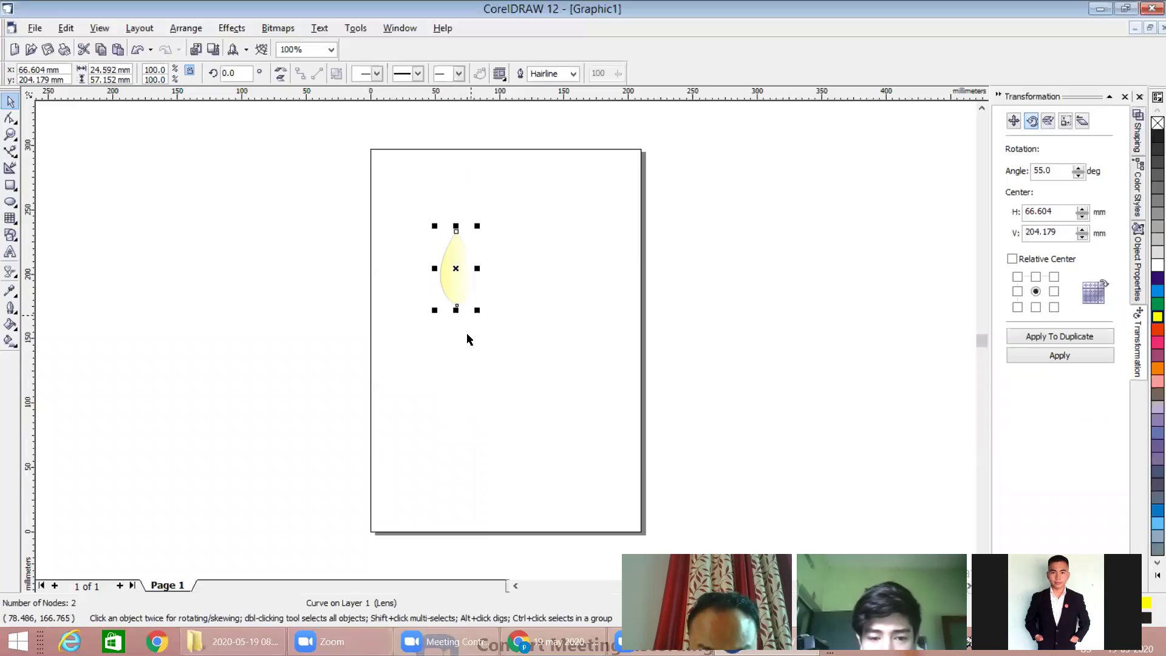
pyautogui.click(456, 291)
pyautogui.moveTo(456, 268); pyautogui.dragTo(455, 316)
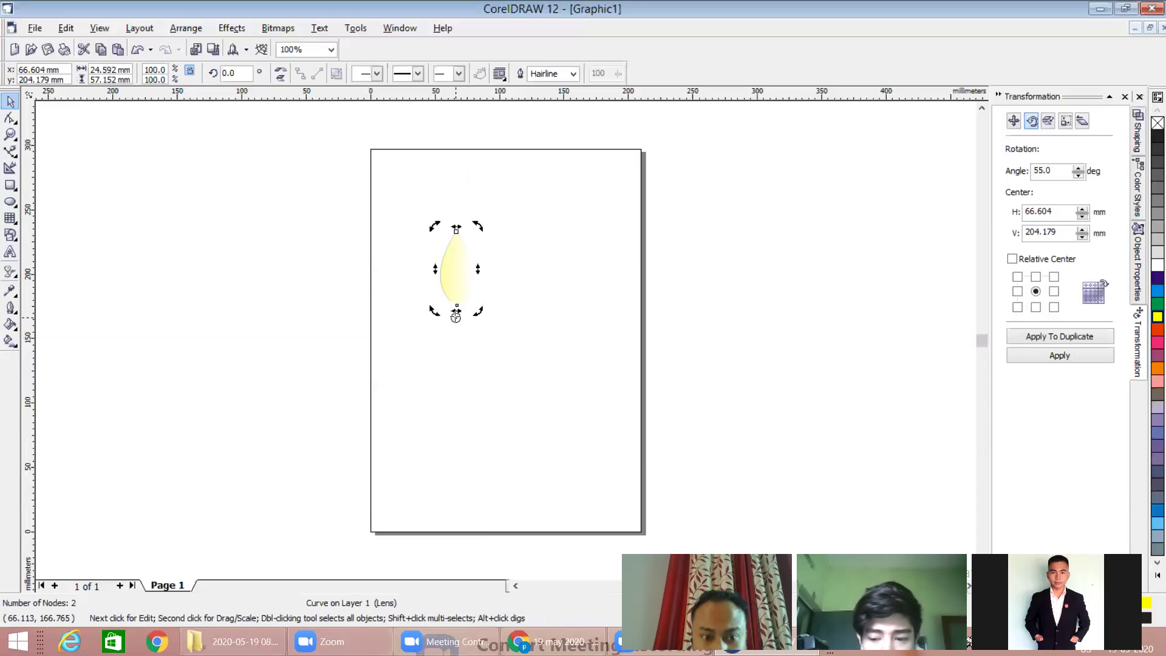
# Step: Rotate the single petal itself repeatedly by 55 degrees around the centre below its base, ending at a 20-degree angle
pyautogui.click(1059, 356)
pyautogui.click(1059, 355)
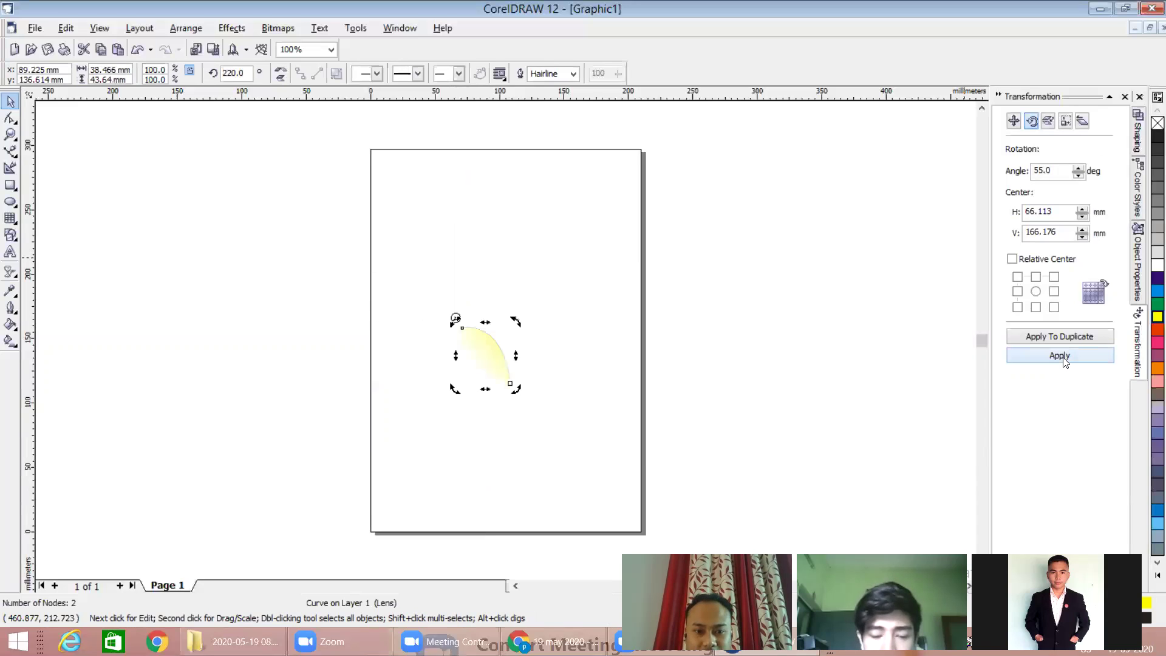
pyautogui.click(1059, 355)
pyautogui.click(1059, 356)
pyautogui.click(1060, 356)
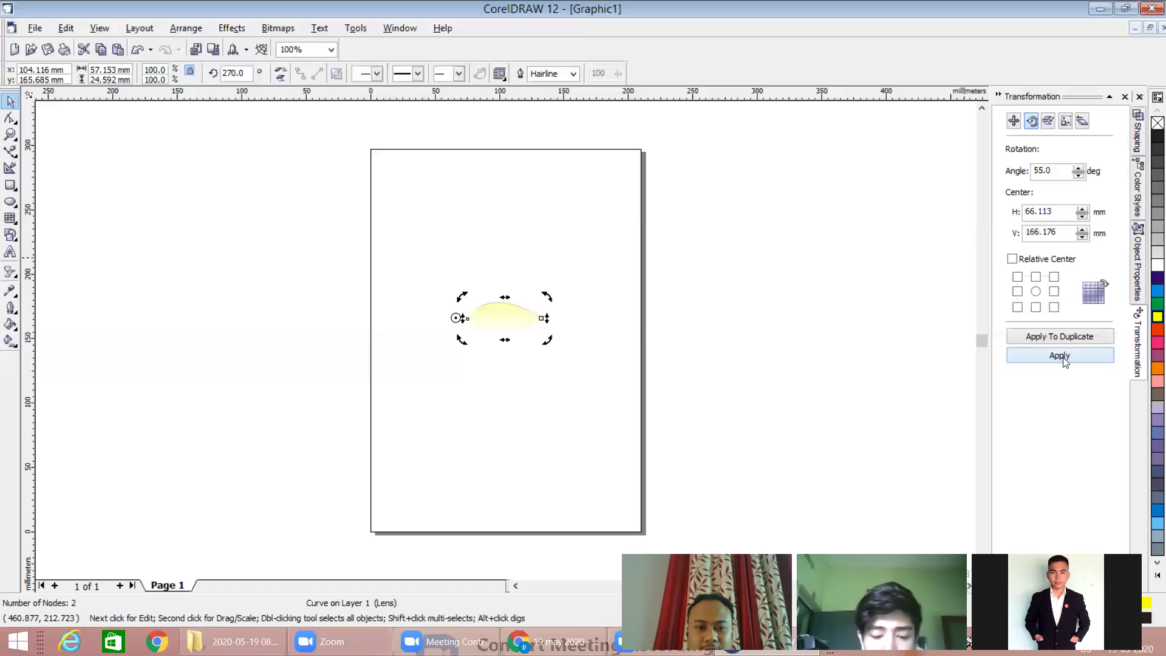
pyautogui.click(1061, 357)
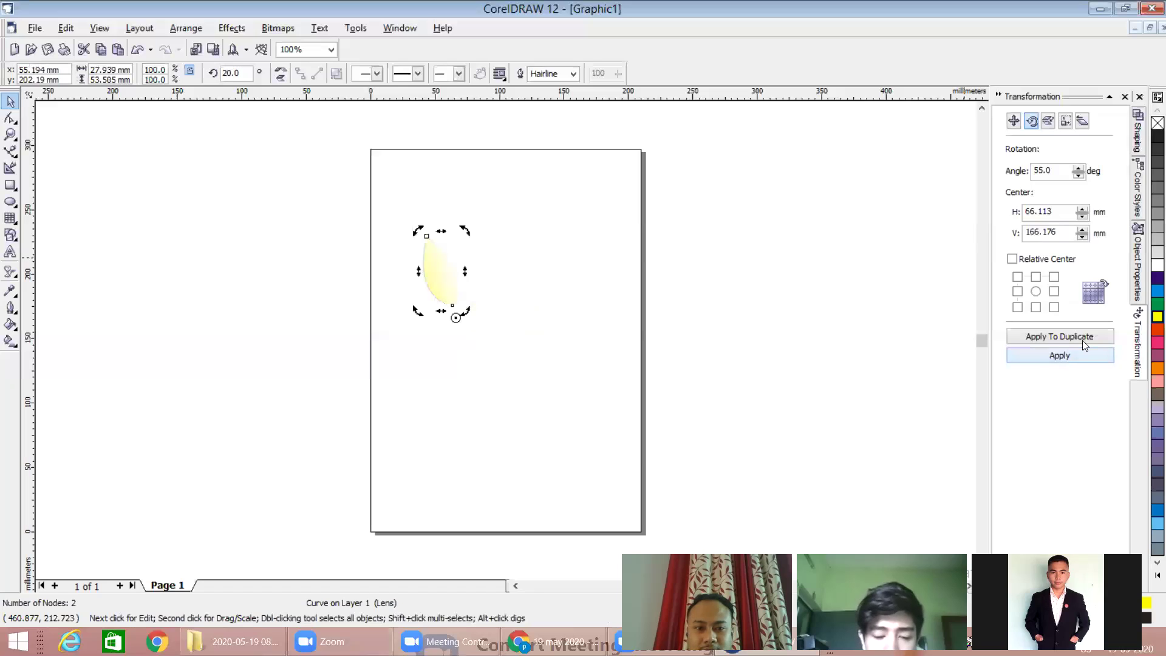
# Step: Create repeated duplicates of the petal at 55-degree rotations around the shared centre until they form a full flower
pyautogui.click(1082, 337)
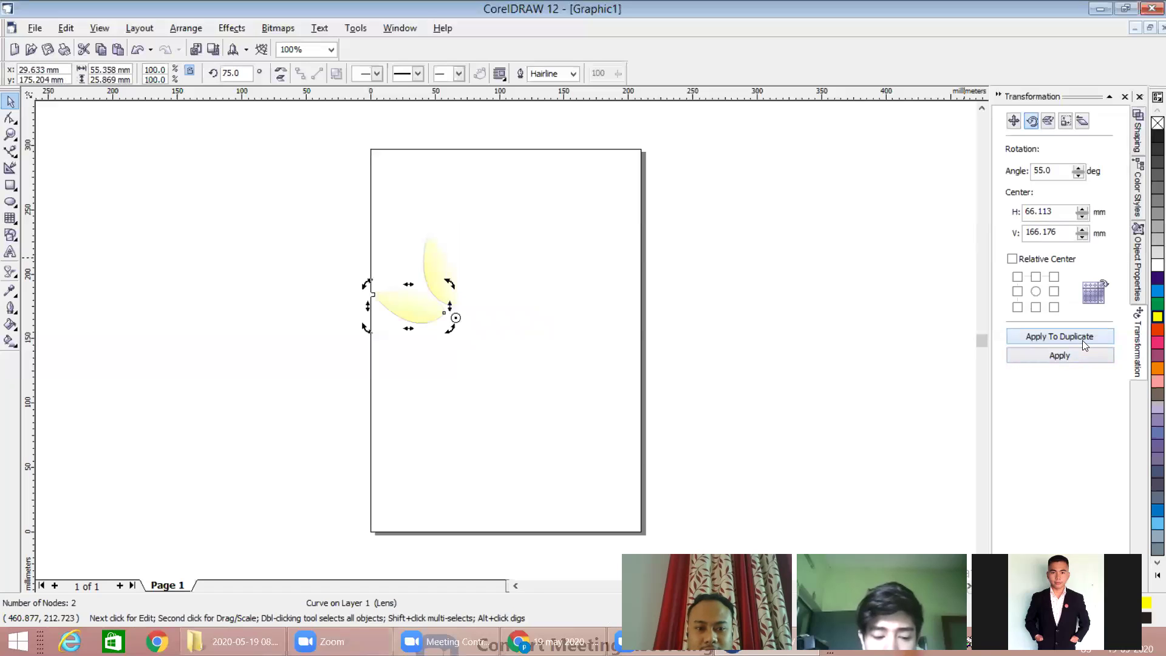
pyautogui.tripleClick(1082, 337)
pyautogui.doubleClick(1082, 338)
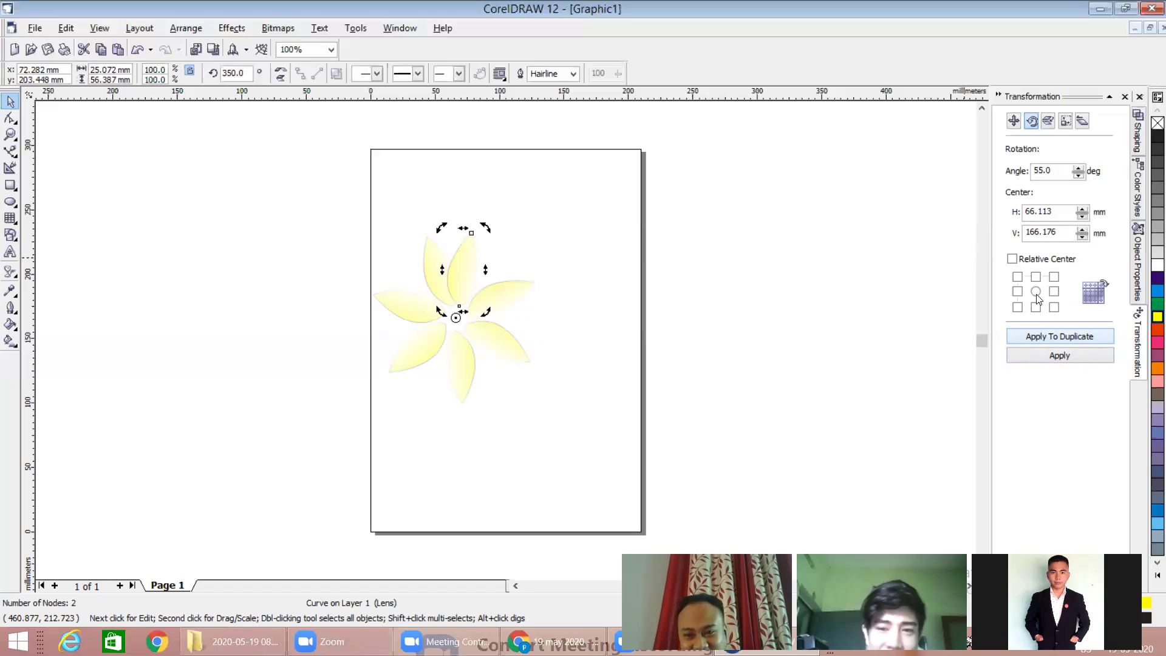
pyautogui.click(1072, 336)
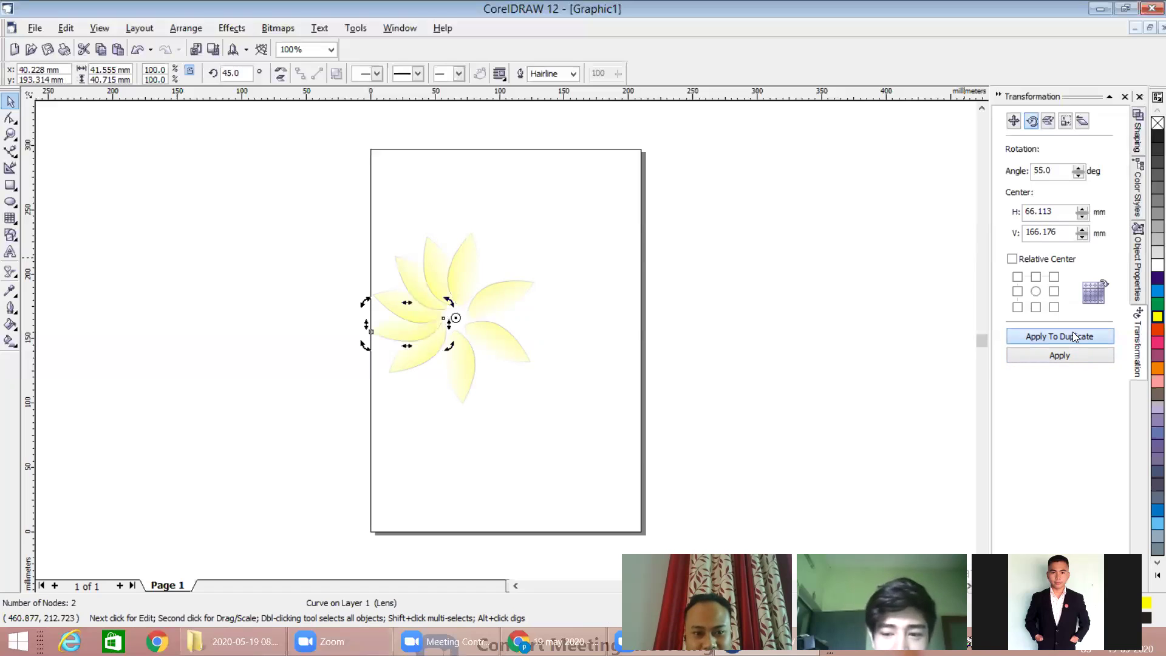
pyautogui.click(1072, 337)
pyautogui.click(1072, 336)
pyautogui.click(1072, 336)
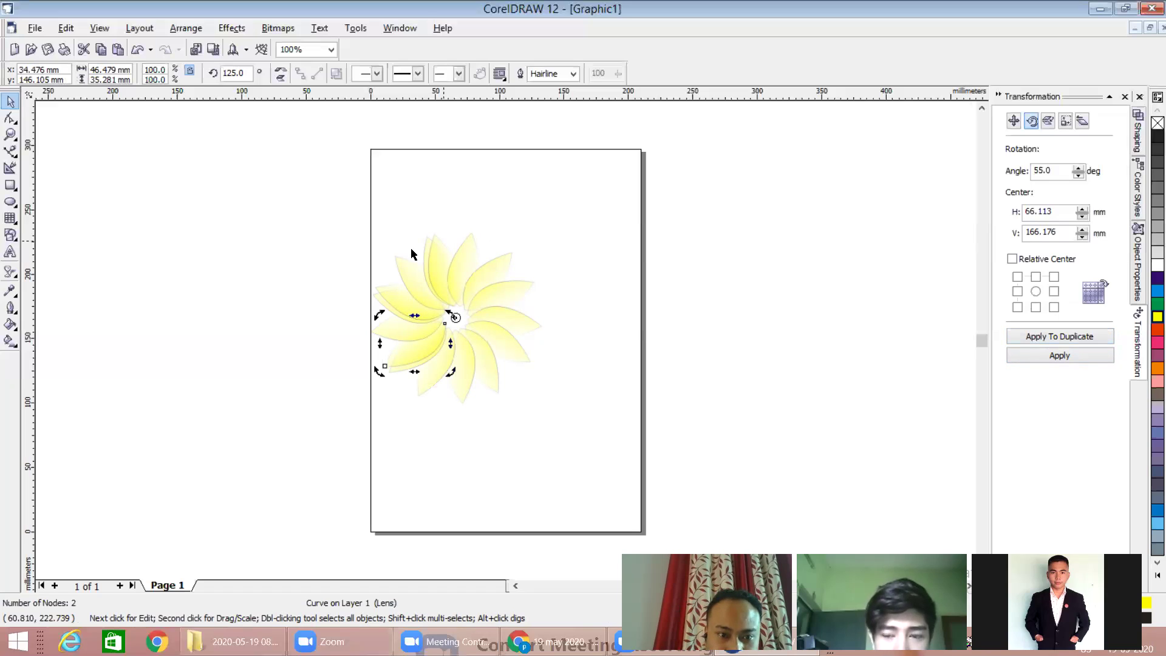
# Step: Select two petals on the flower's left side and shift them slightly outward, about 3 mm left and 2 mm down
pyautogui.moveTo(386, 269); pyautogui.dragTo(538, 350)
pyautogui.moveTo(386, 242); pyautogui.dragTo(510, 377)
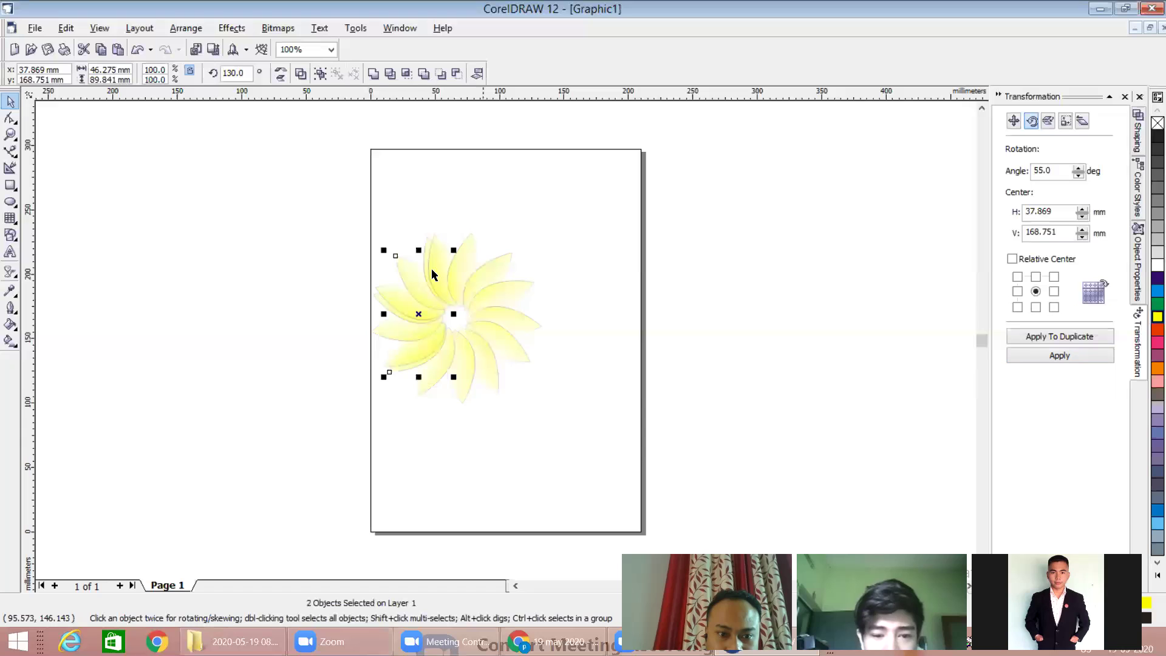
pyautogui.moveTo(445, 265); pyautogui.dragTo(455, 287)
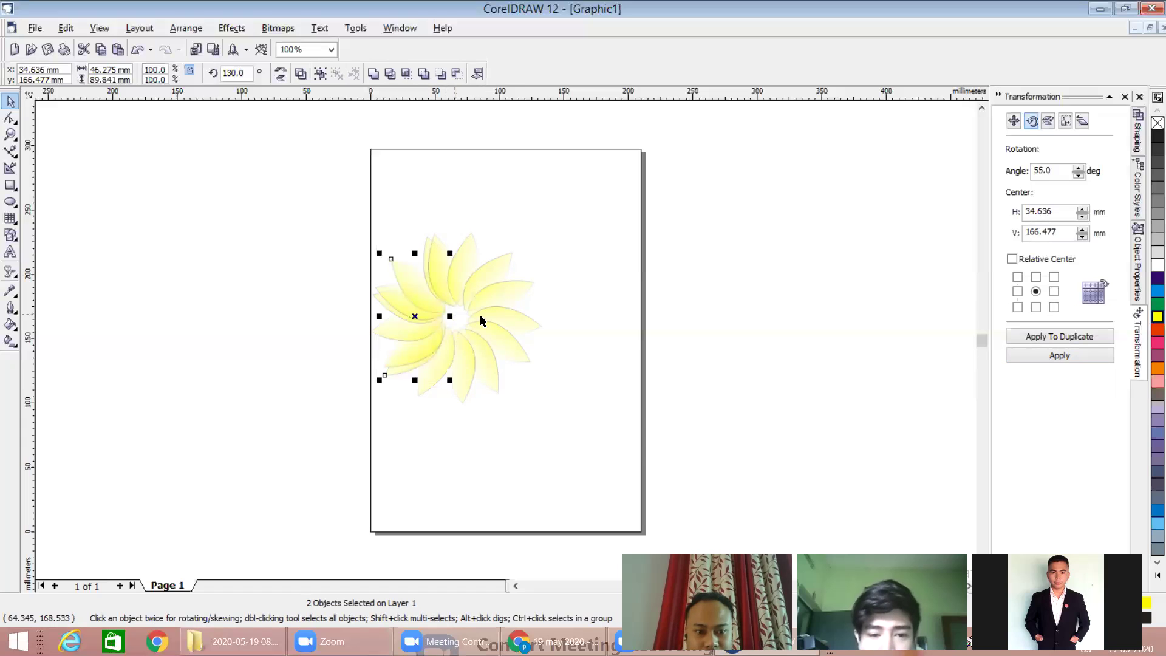
# Step: Select all the petals and enlarge the whole flower proportionally around its centre to about 135 mm across
pyautogui.click(482, 320)
pyautogui.moveTo(347, 195); pyautogui.dragTo(564, 445)
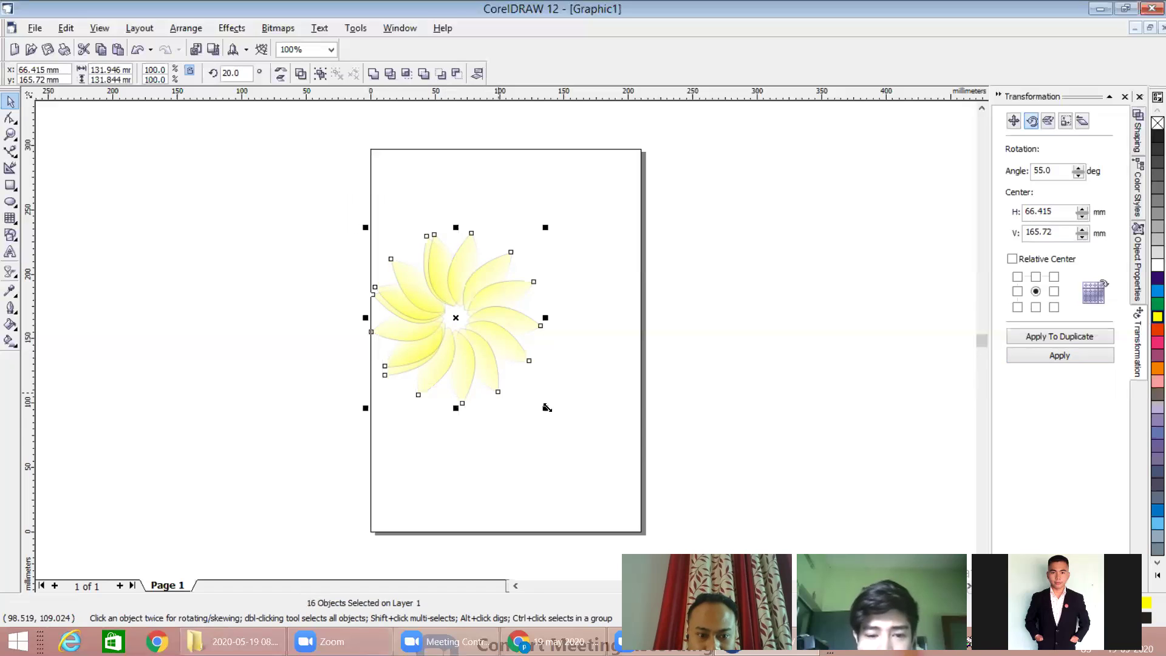
pyautogui.keyDown('shift'); pyautogui.click(497, 393); pyautogui.keyUp('shift')
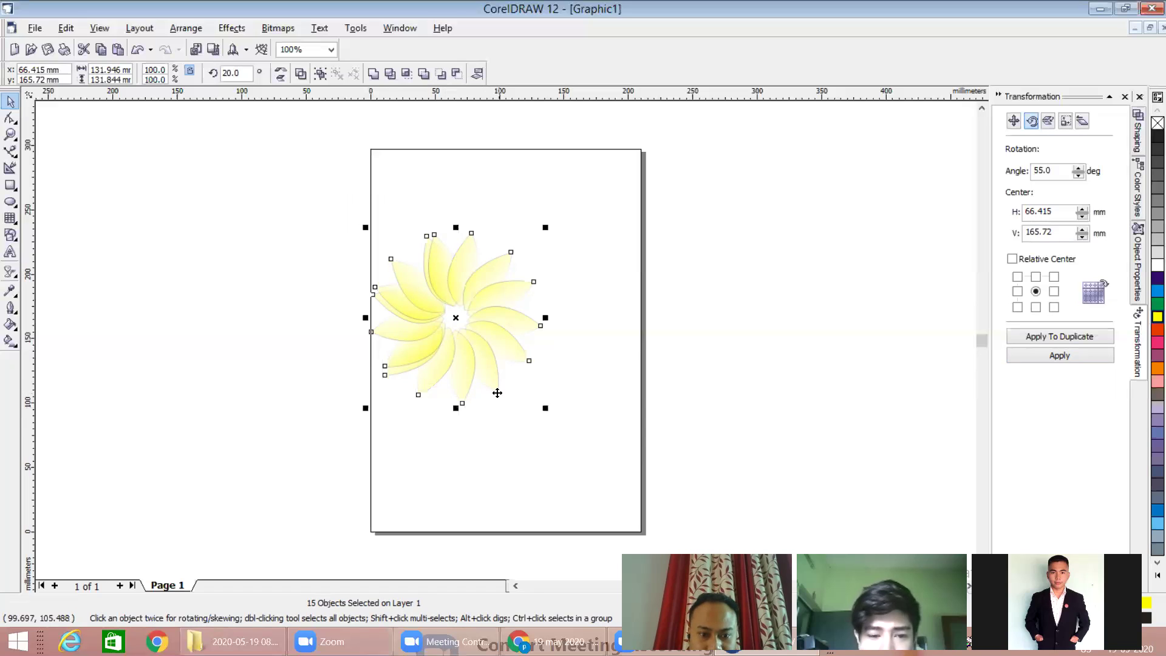
pyautogui.click(499, 394)
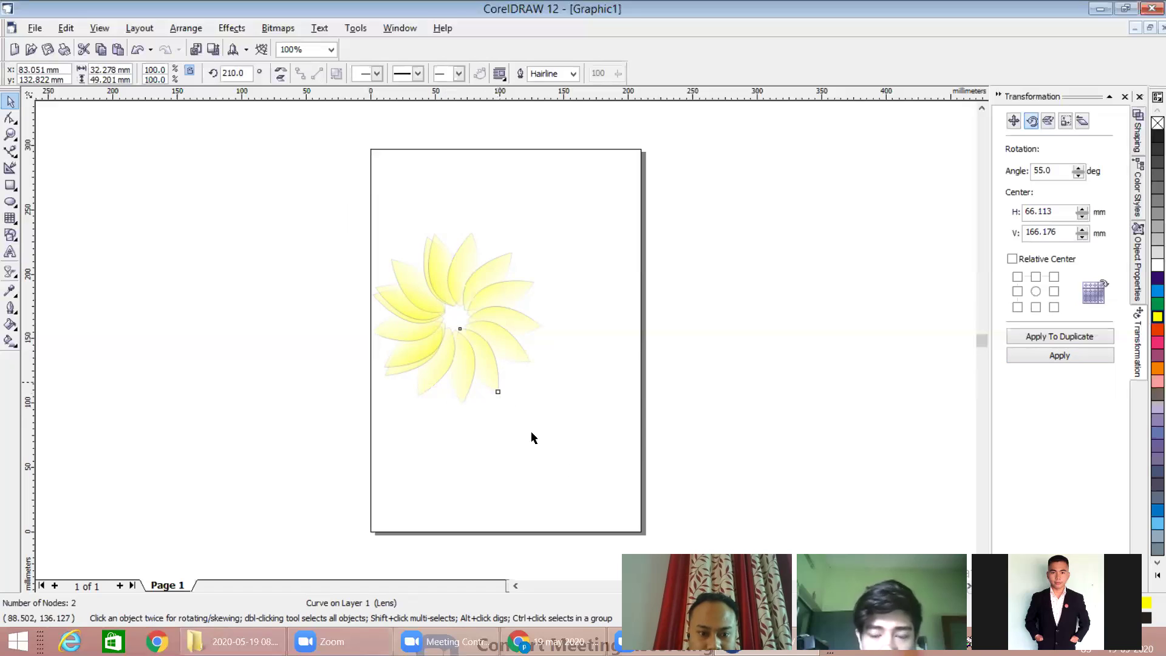
pyautogui.hotkey('ctrl', 'a')
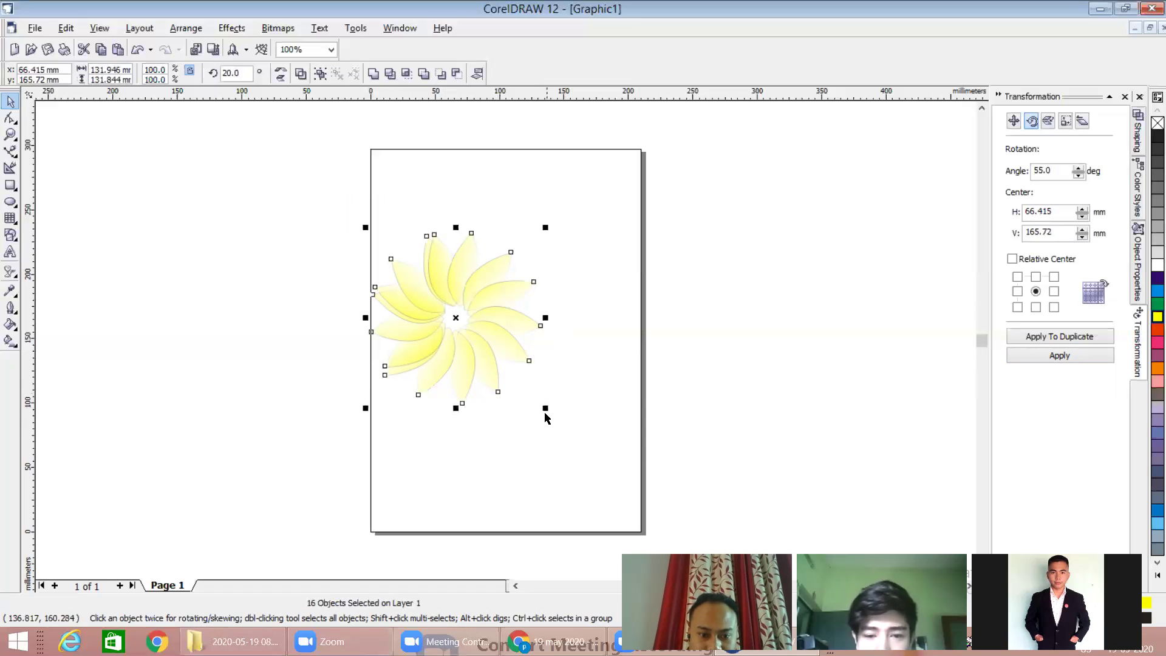
pyautogui.moveTo(549, 410)
pyautogui.mouseDown()
pyautogui.moveTo(516, 376)
pyautogui.moveTo(548, 405)
pyautogui.mouseUp()
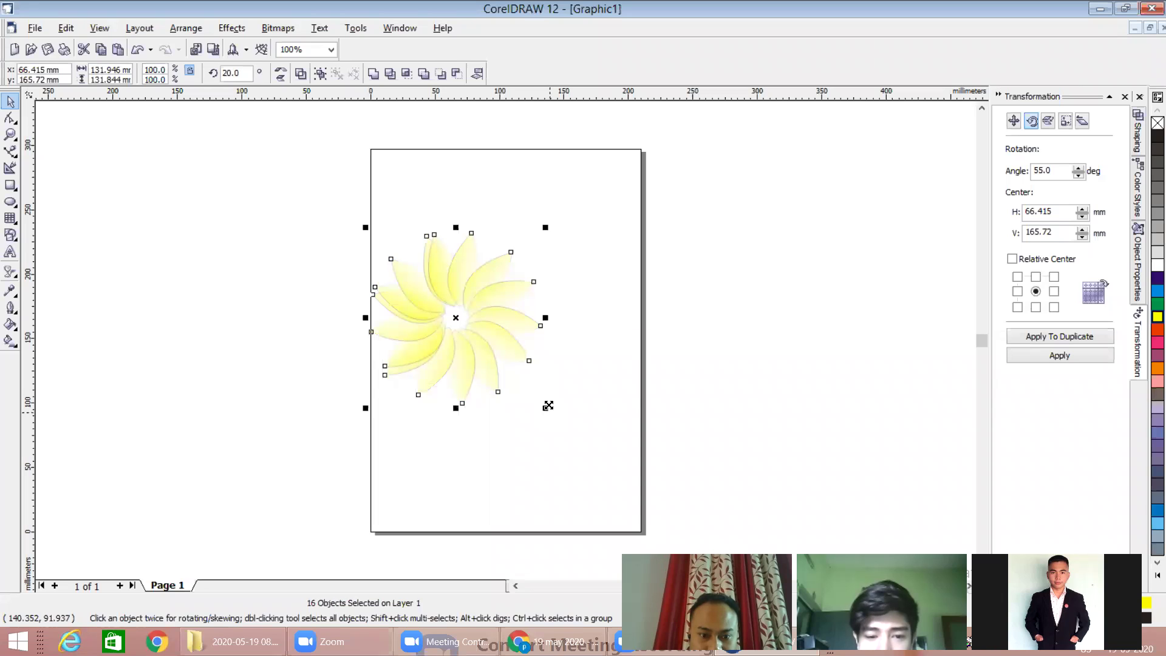
pyautogui.moveTo(511, 364)
pyautogui.mouseDown()
pyautogui.moveTo(506, 355)
pyautogui.moveTo(547, 454)
pyautogui.moveTo(501, 343)
pyautogui.mouseUp()
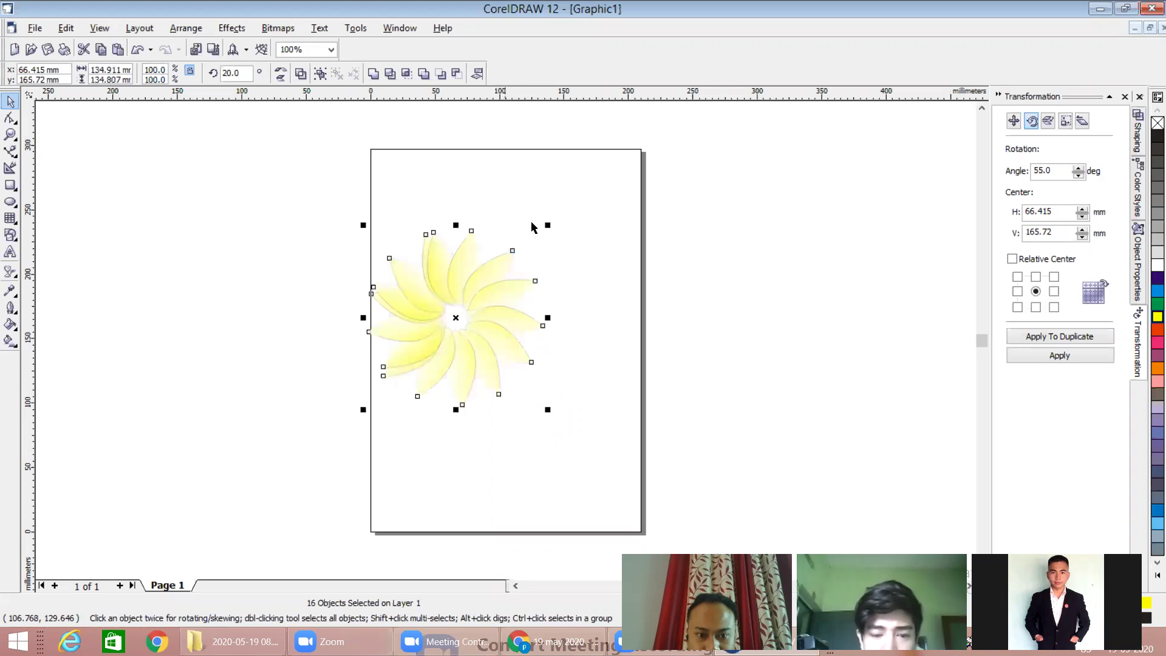
pyautogui.moveTo(547, 226); pyautogui.dragTo(493, 263)
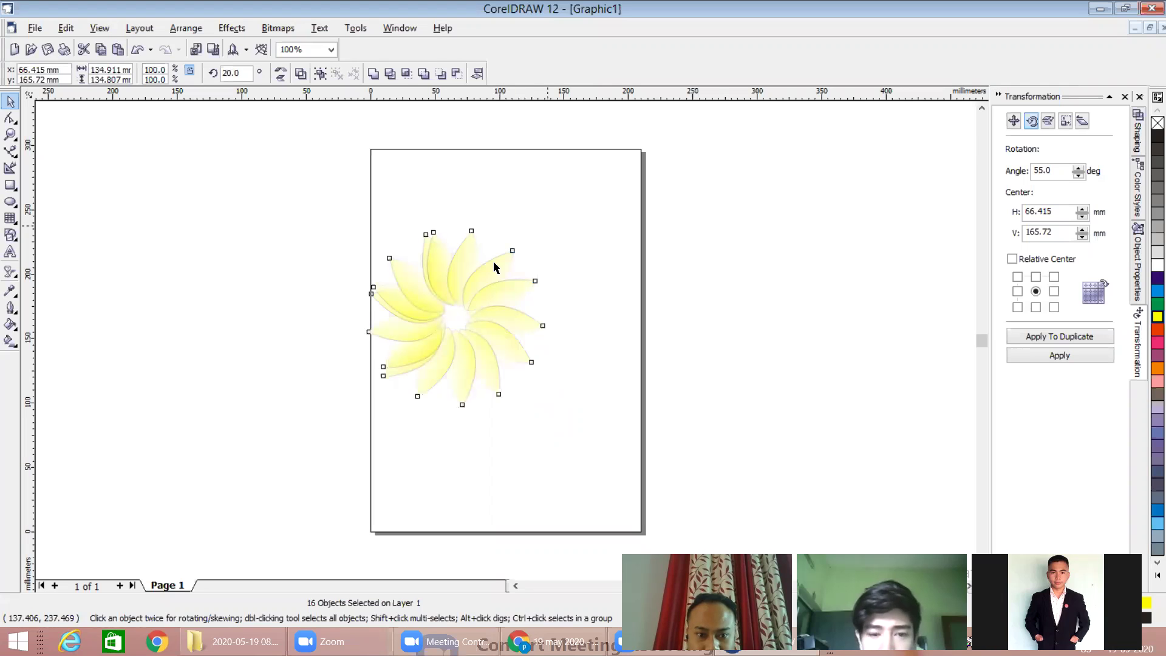
pyautogui.press('Escape')
pyautogui.click(493, 261)
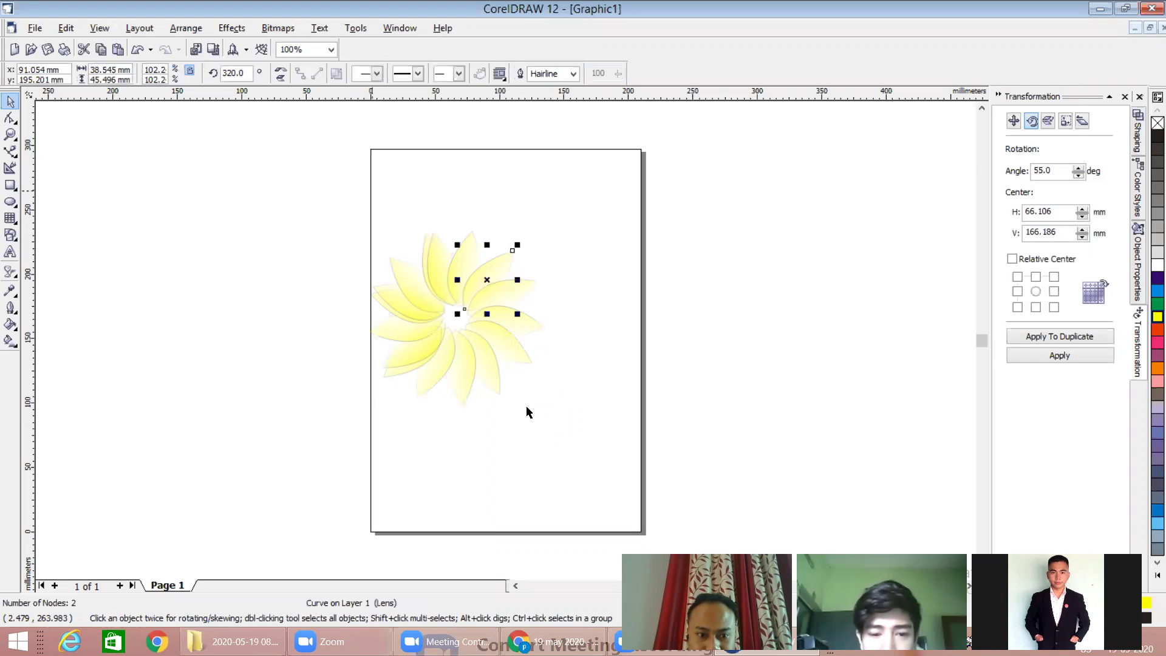
pyautogui.hotkey('ctrl', 'a')
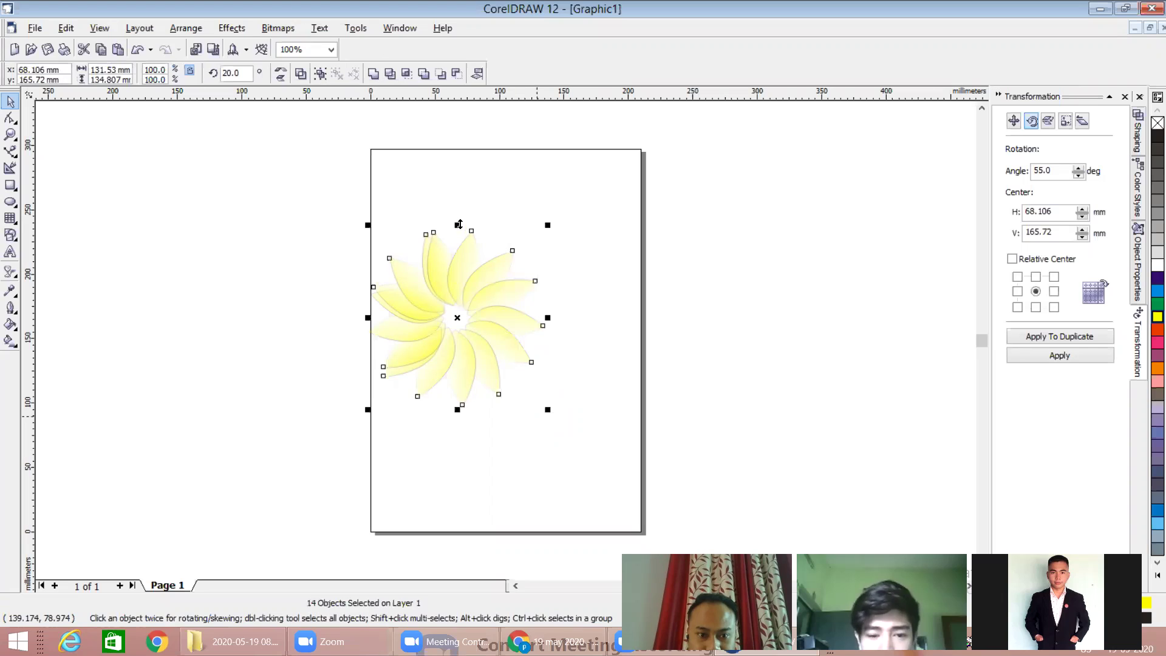
pyautogui.rightClick(549, 224)
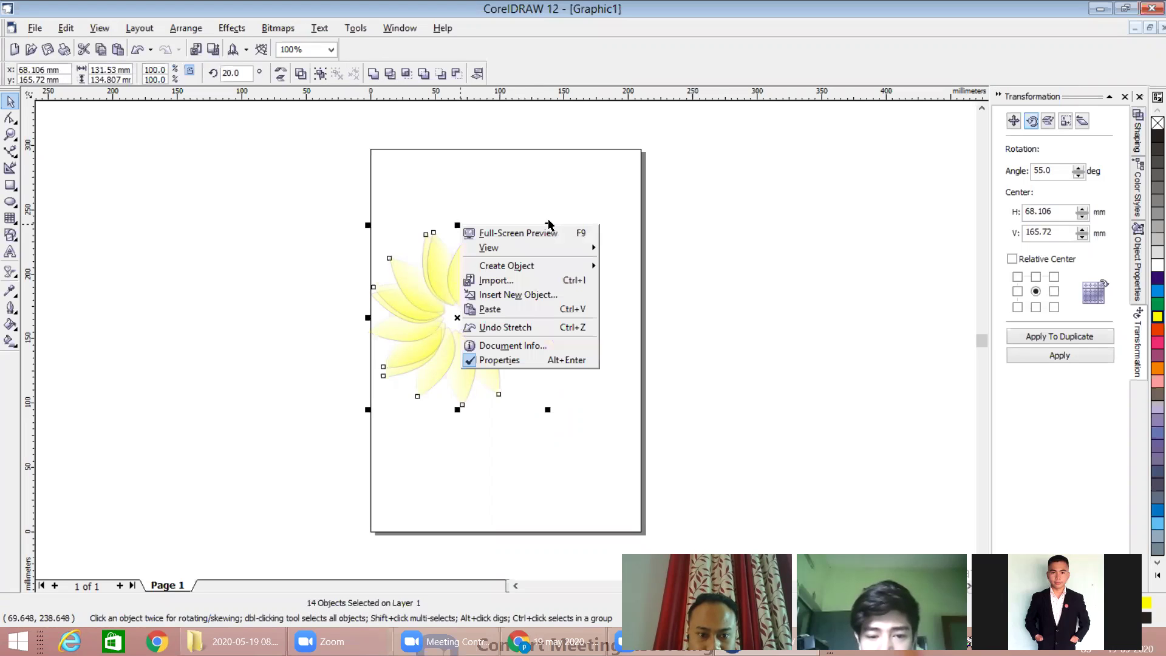
pyautogui.click(548, 220)
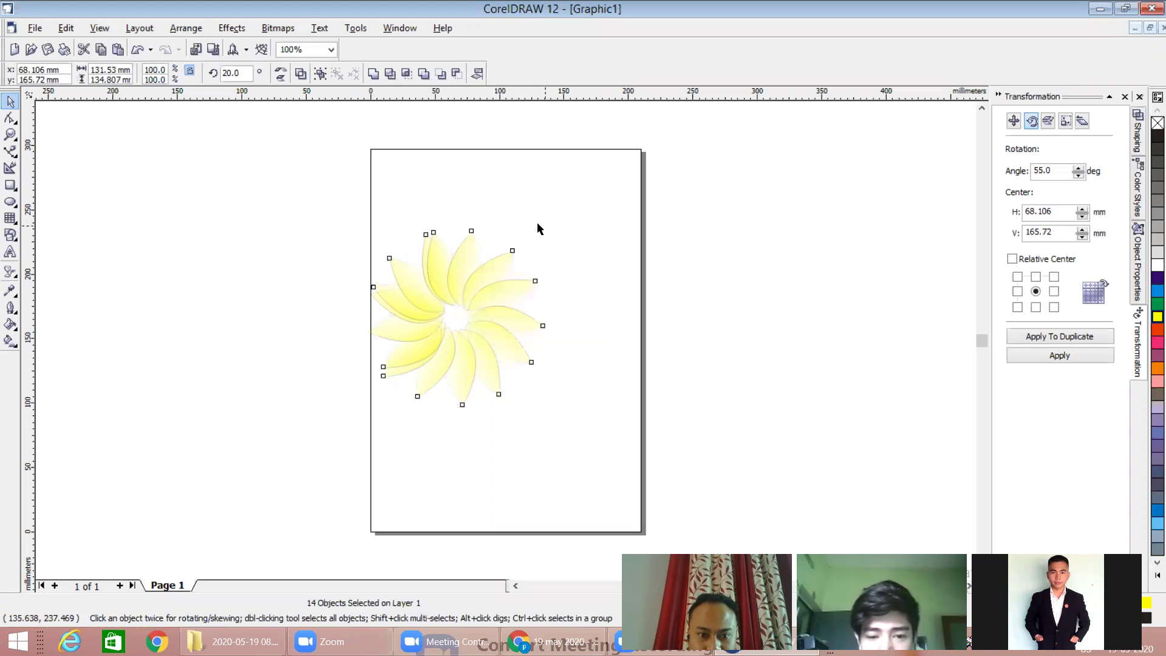
pyautogui.click(537, 231)
pyautogui.click(489, 284)
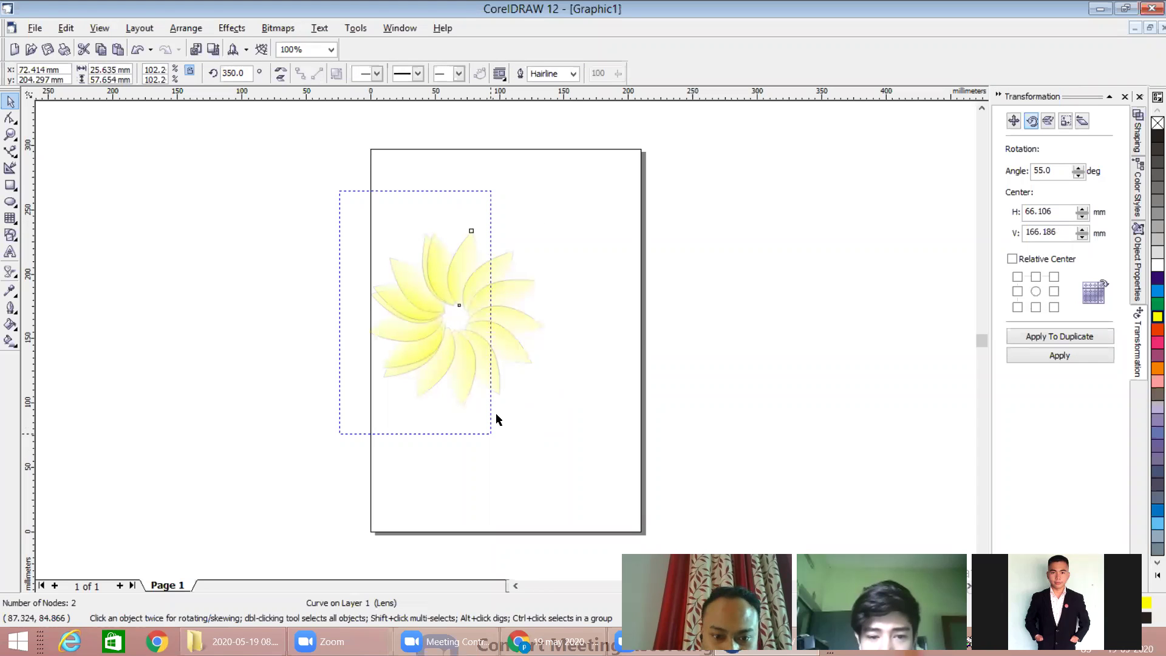
# Step: Select all the petals and rotate the whole flower freehand around its centre, ending at an angle of about 337 degrees
pyautogui.hotkey('ctrl', 'a')
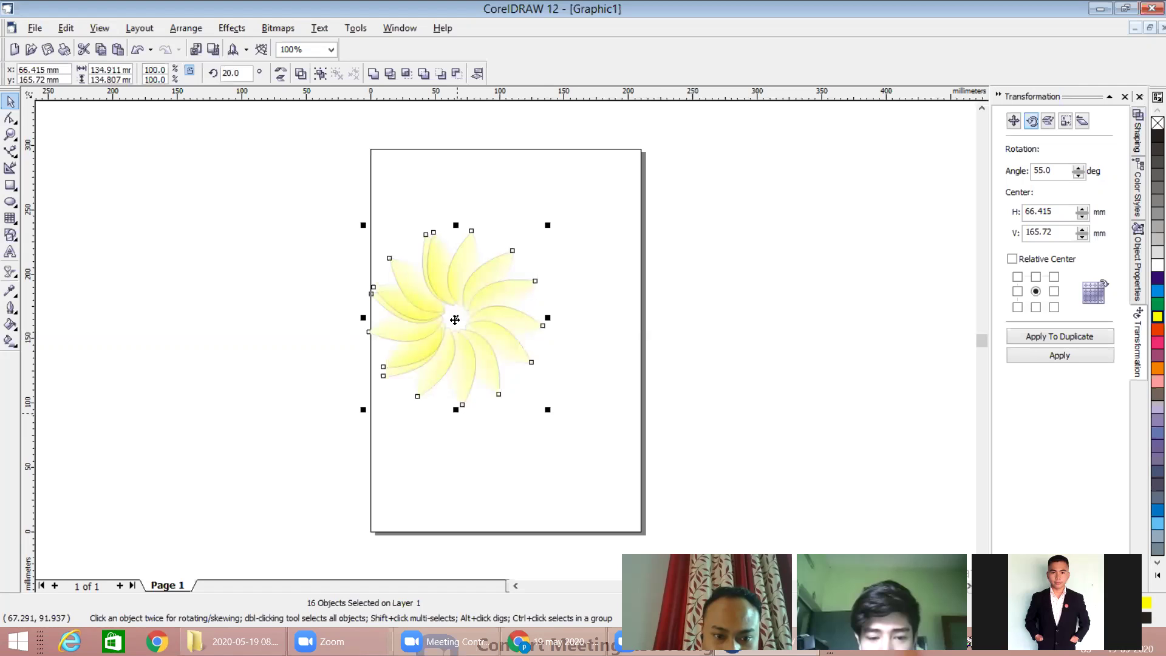
pyautogui.click(487, 331)
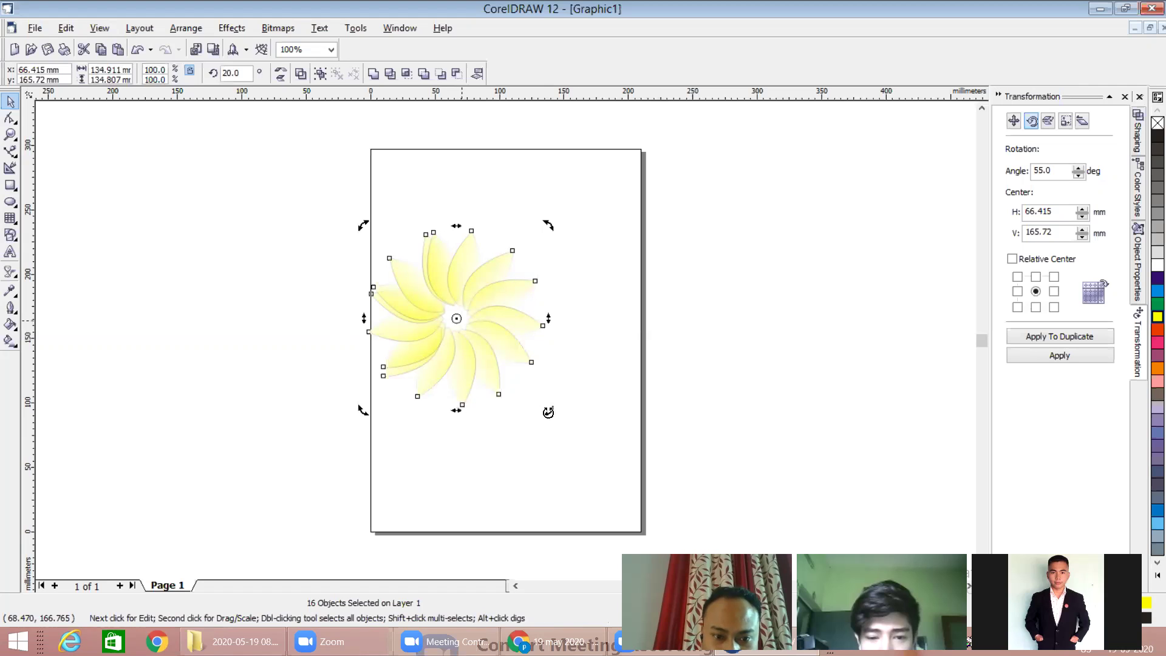
pyautogui.moveTo(548, 412); pyautogui.dragTo(520, 415)
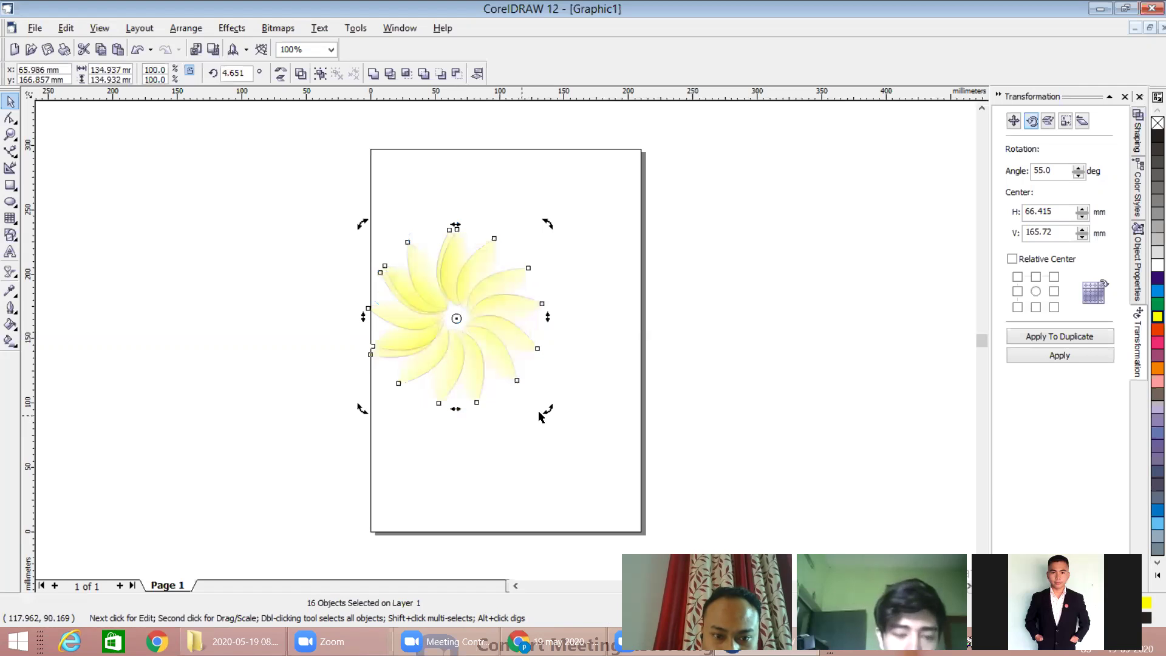
pyautogui.moveTo(498, 424); pyautogui.dragTo(541, 413)
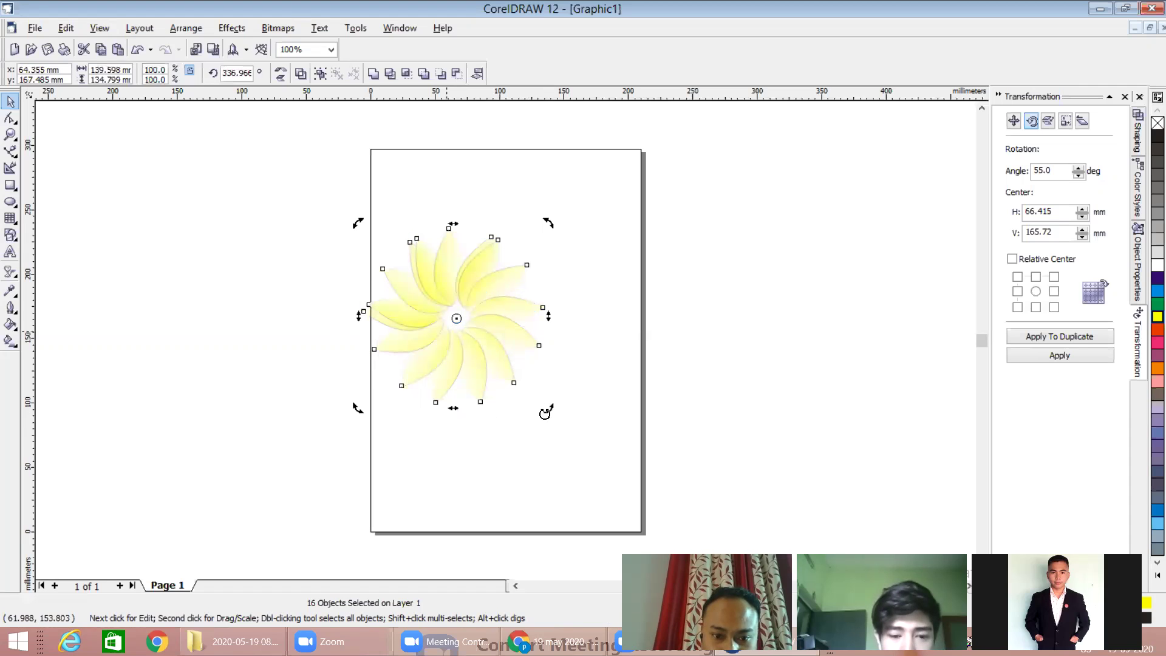
pyautogui.press('Escape')
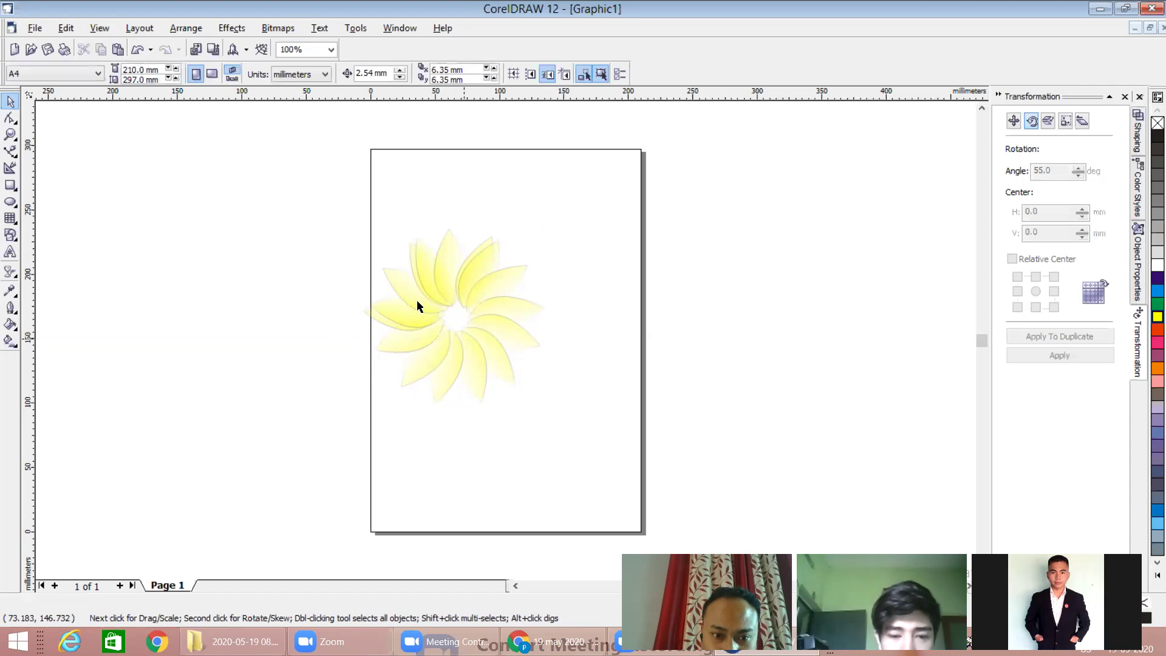
# Step: Select all the petals and enlarge the flower around its centre to about 325 mm wide and 314 mm high
pyautogui.click(506, 373)
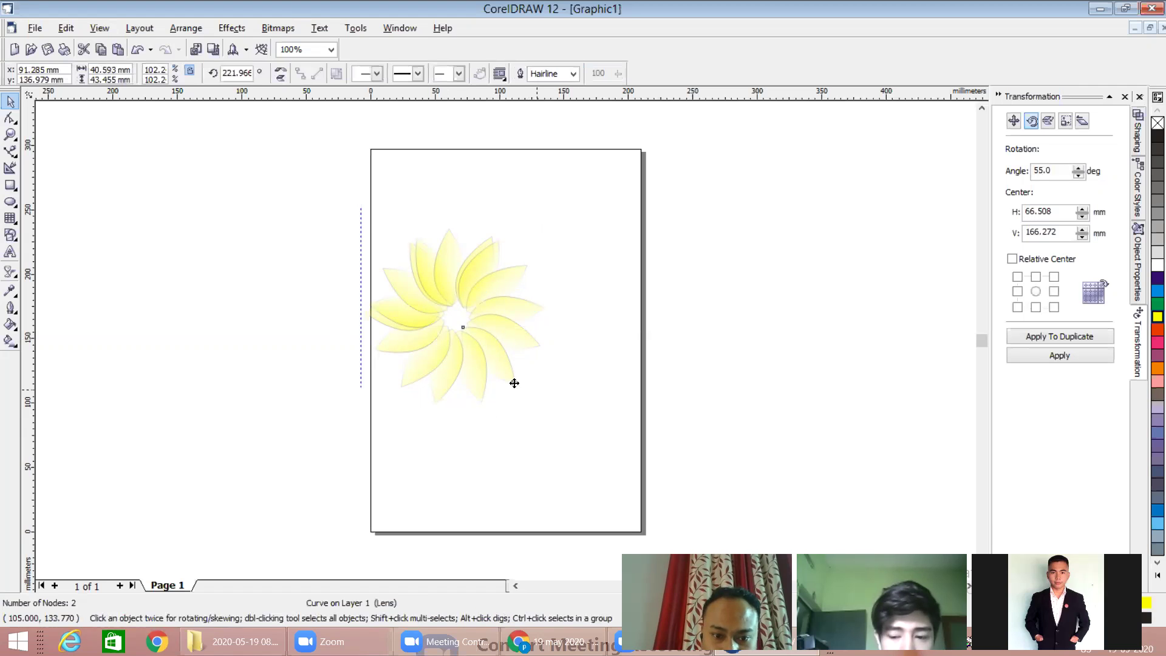
pyautogui.hotkey('ctrl', 'a')
pyautogui.moveTo(546, 407); pyautogui.dragTo(584, 443)
pyautogui.moveTo(636, 498); pyautogui.dragTo(665, 531)
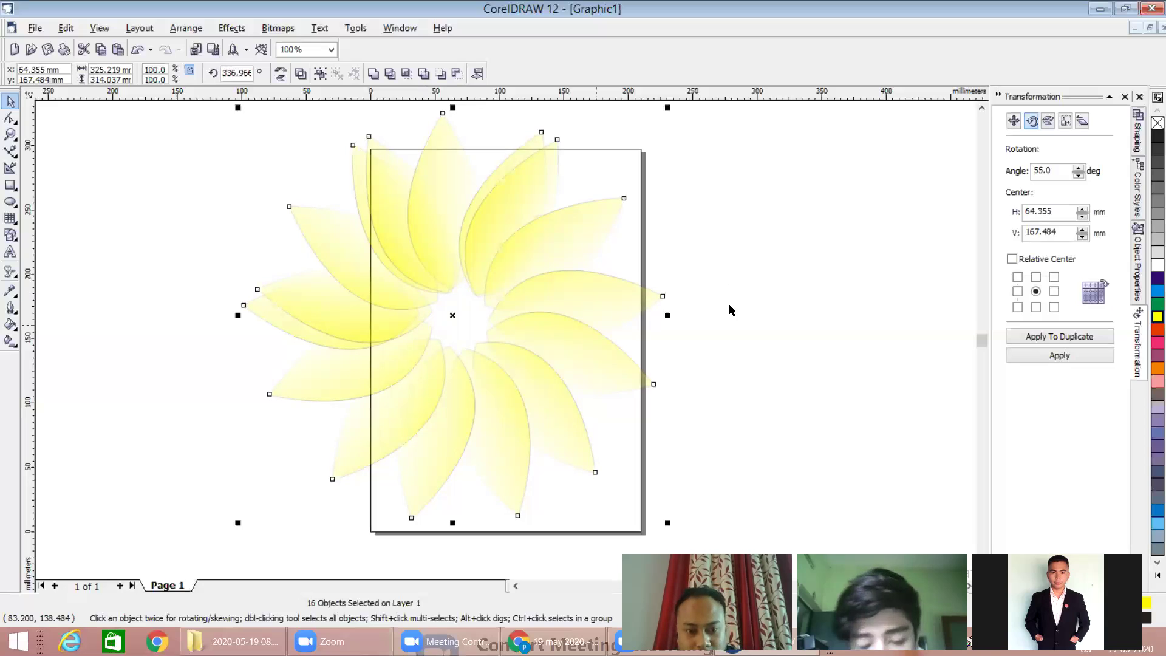
# Step: Undo the enlargements, freehand rotations and petal shift made to the flower, and return to the rotation settings
pyautogui.hotkey('ctrl', 'z')
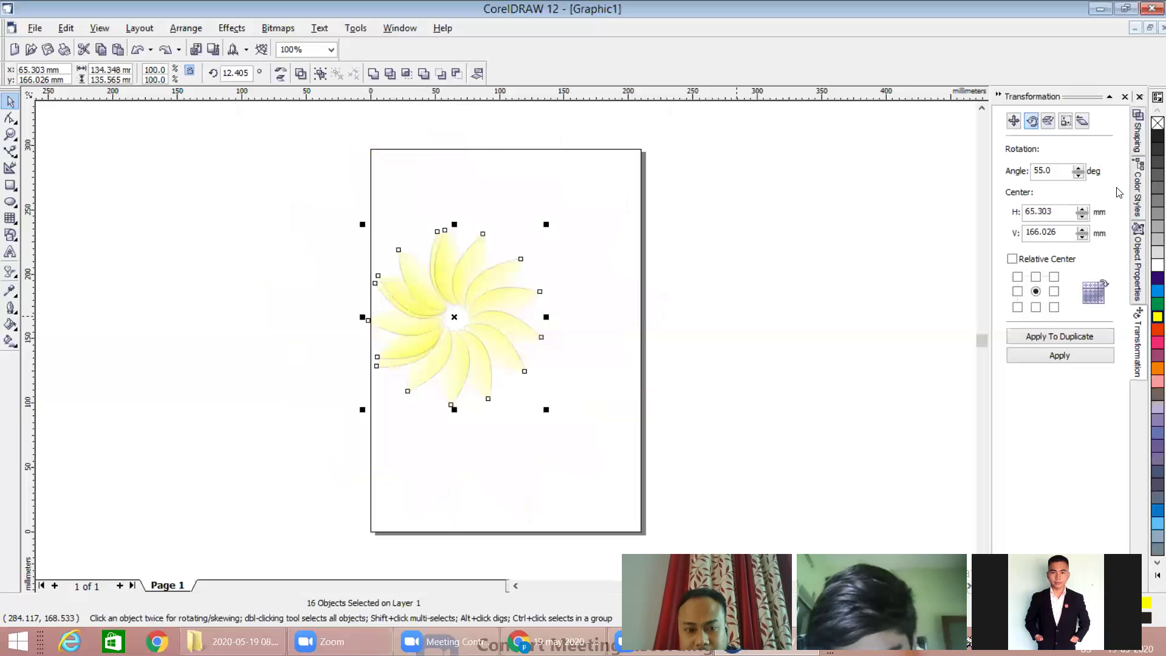
pyautogui.hotkey('ctrl', 'z')
pyautogui.hotkey('ctrl', 'z')
pyautogui.hotkey('ctrl', 'z')
pyautogui.click(1012, 122)
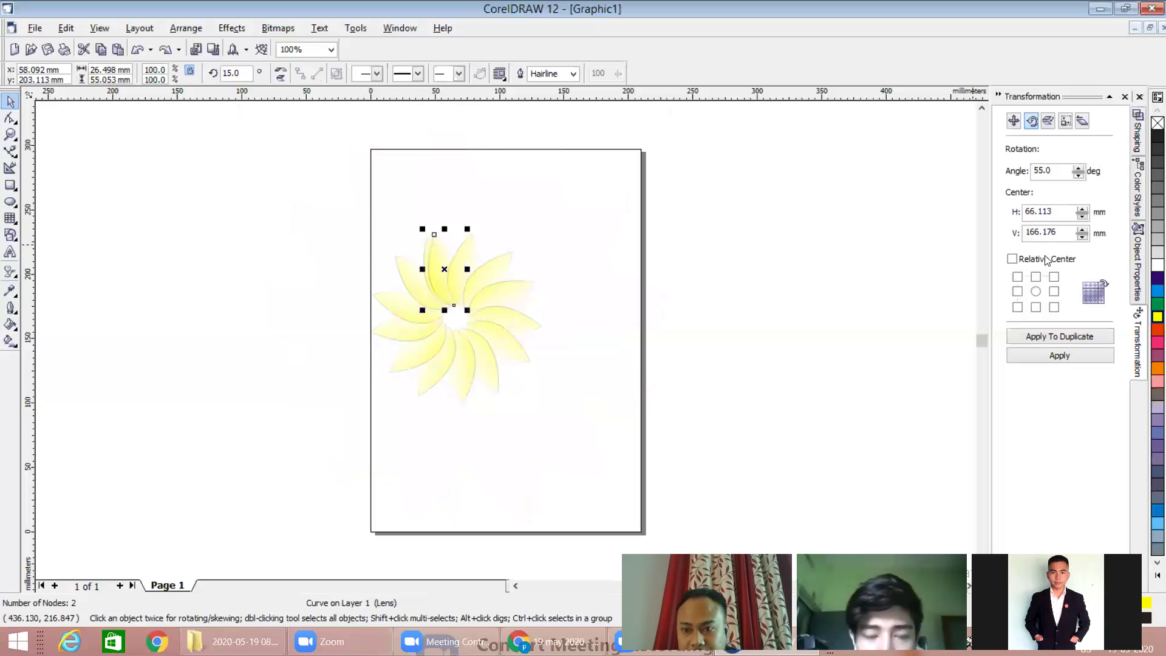
pyautogui.hotkey('ctrl', 'z')
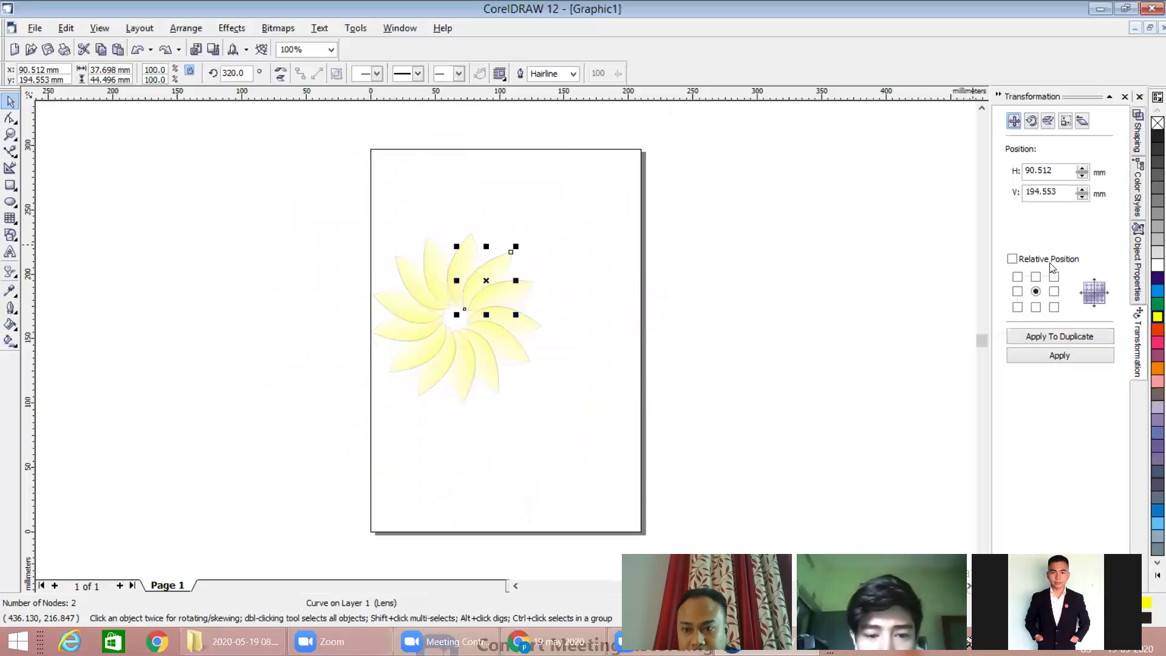
pyautogui.click(1031, 121)
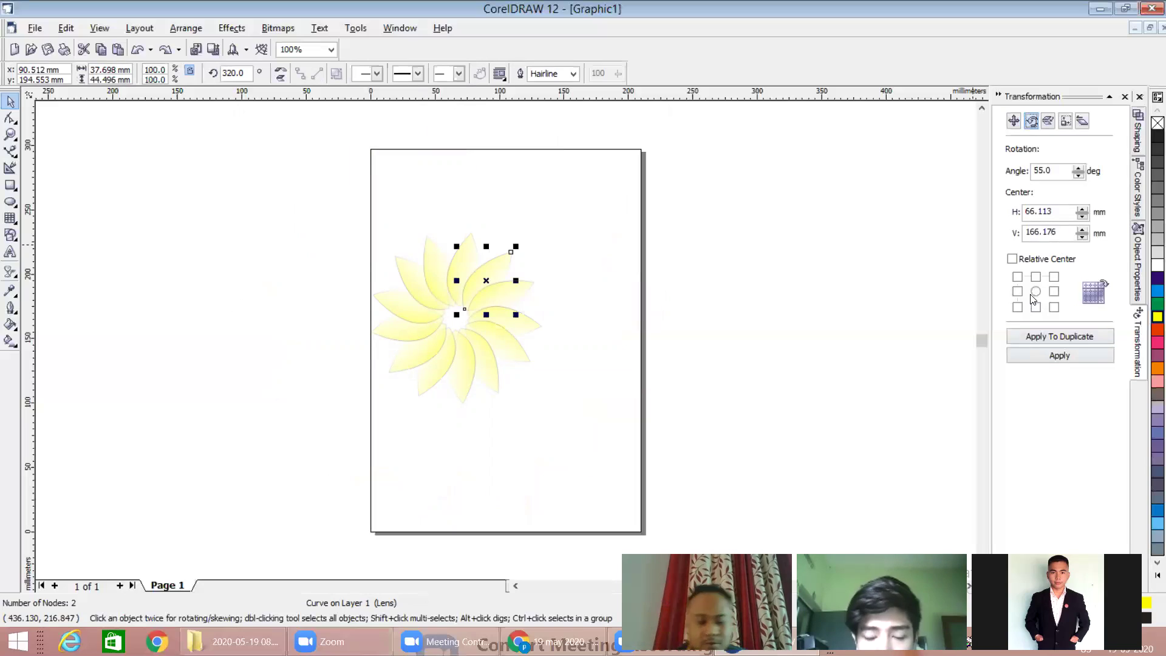
# Step: Undo the rotated petal duplicates one after another until only two petals remain
pyautogui.press('Tab')
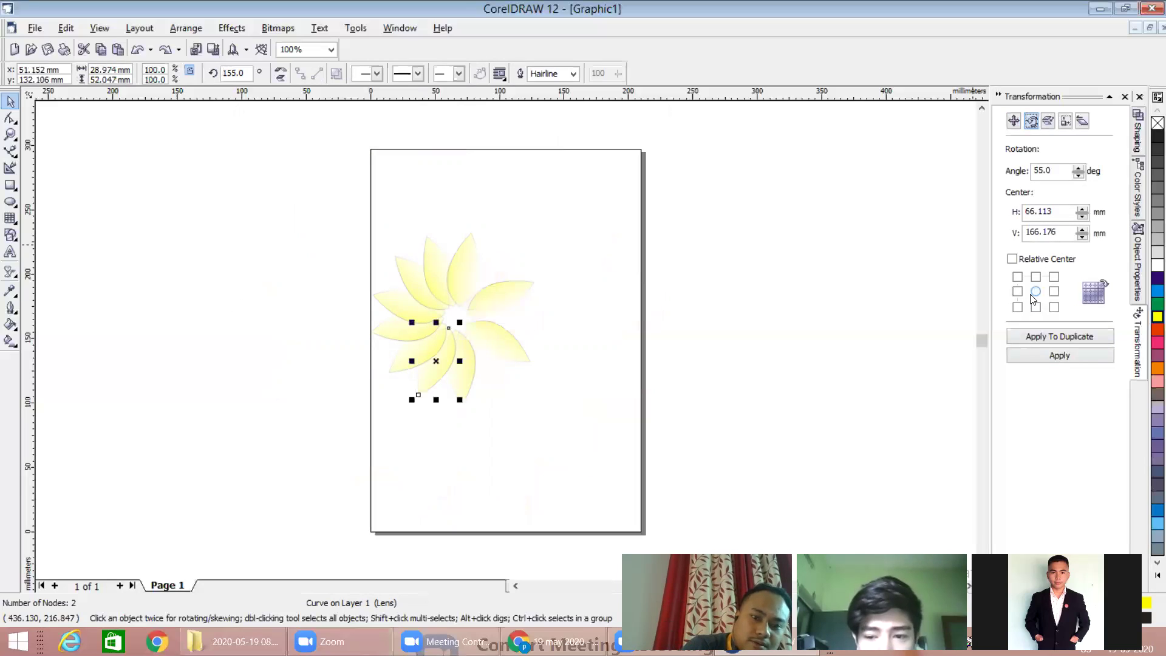
pyautogui.hotkey('ctrl', 'z')
pyautogui.hotkey('ctrl', 'z')
pyautogui.hotkey('ctrl', 'z')
pyautogui.hotkey('ctrl', 'z')
pyautogui.hotkey('ctrl', 'z')
pyautogui.hotkey('ctrl', 'z')
pyautogui.hotkey('ctrl', 'z')
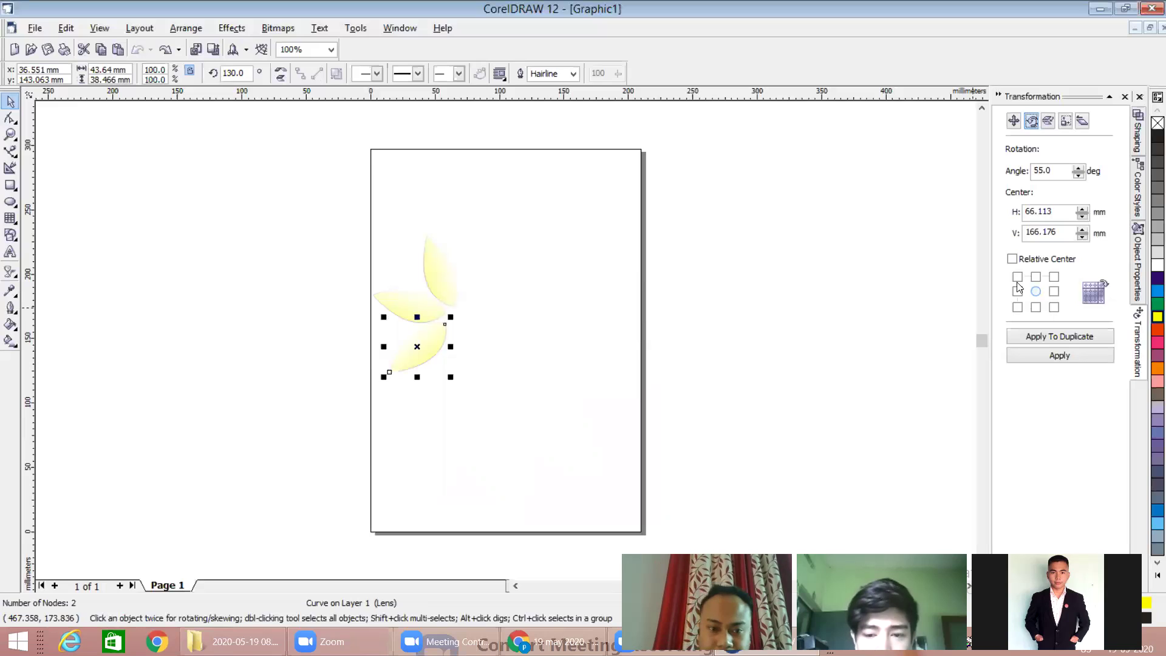
pyautogui.click(434, 343)
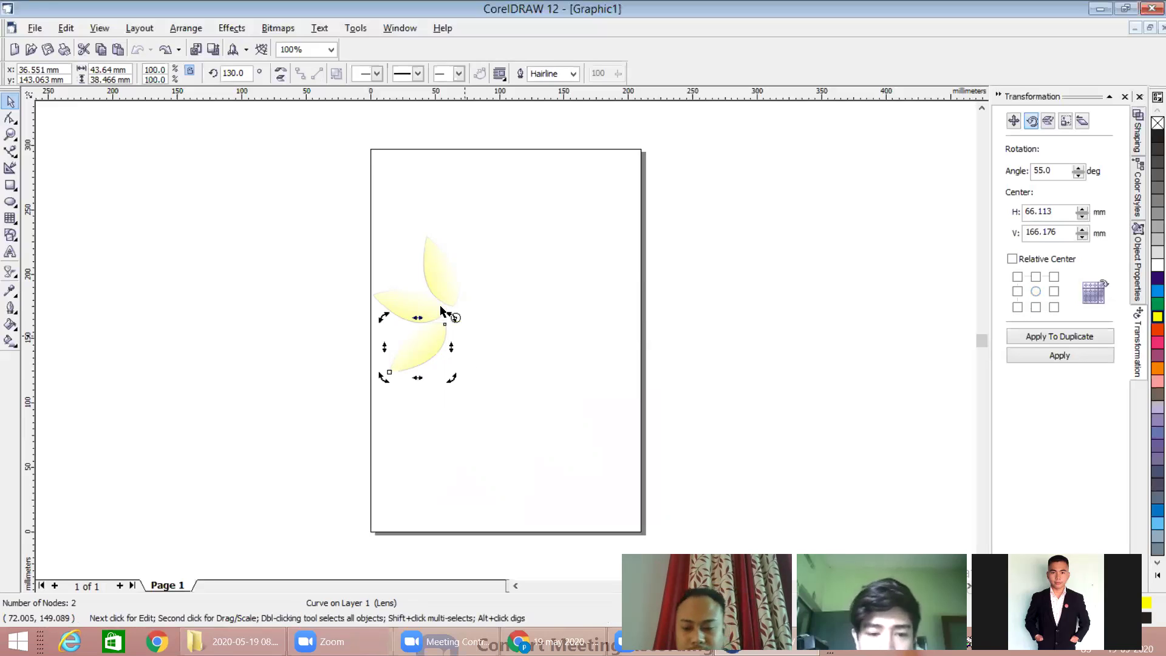
pyautogui.moveTo(428, 334); pyautogui.dragTo(427, 311)
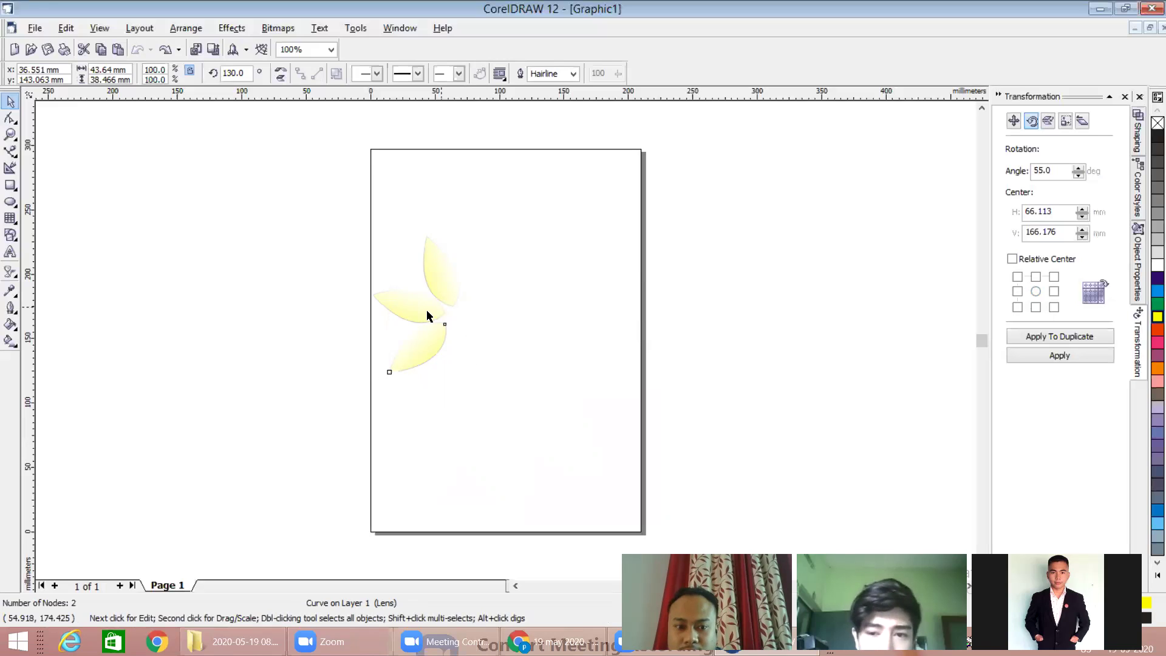
pyautogui.hotkey('ctrl', 'z')
pyautogui.hotkey('ctrl', 'z')
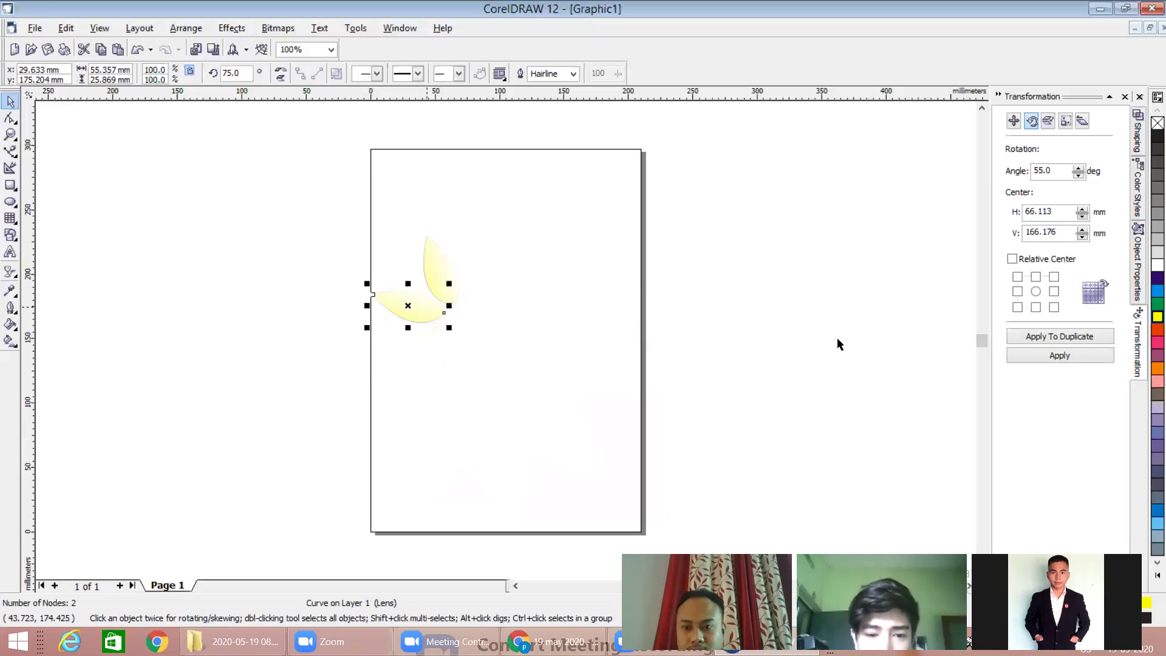
# Step: Reduce the drawing to a single petal and rotate it repeatedly by 55 degrees around a centre at about 55 mm, 175 mm
pyautogui.click(1057, 356)
pyautogui.click(1055, 357)
pyautogui.click(1055, 358)
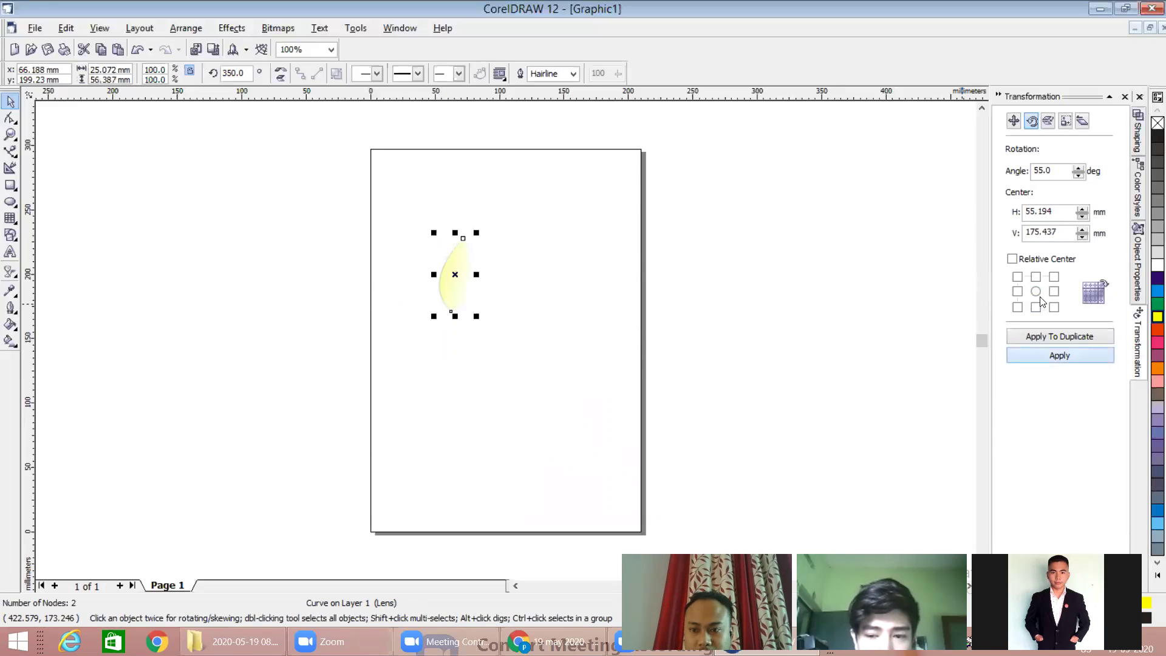
# Step: Set the rotation centre to the petal's own middle and rotate it repeatedly by 55 degrees to a 10-degree angle
pyautogui.click(1036, 291)
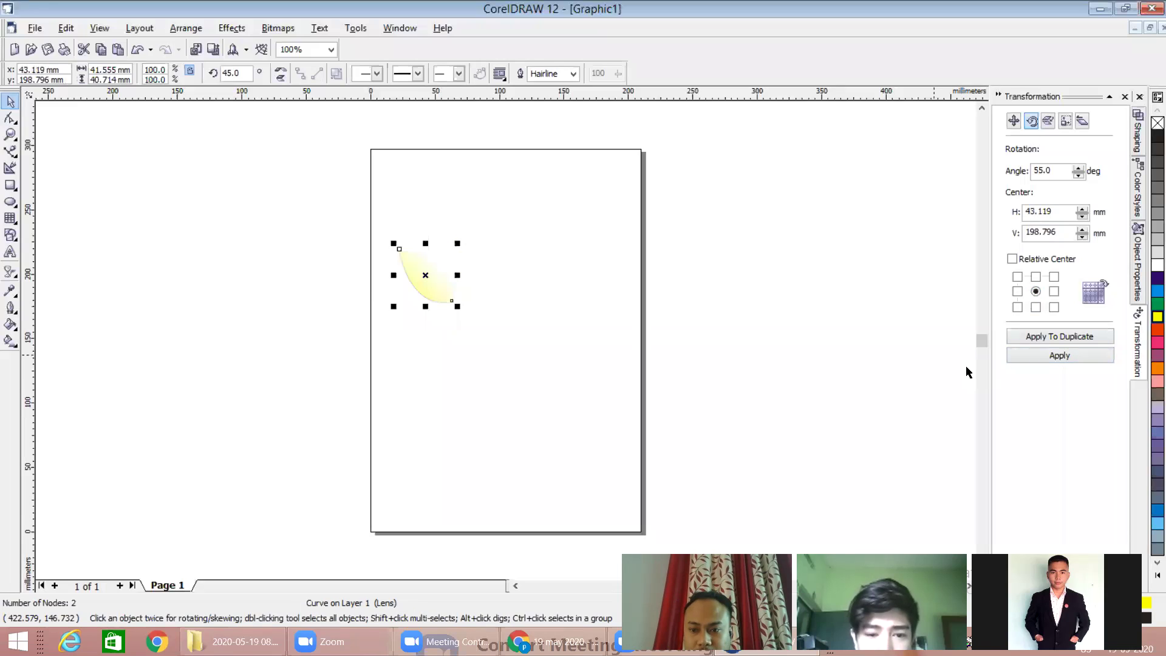
pyautogui.click(1035, 356)
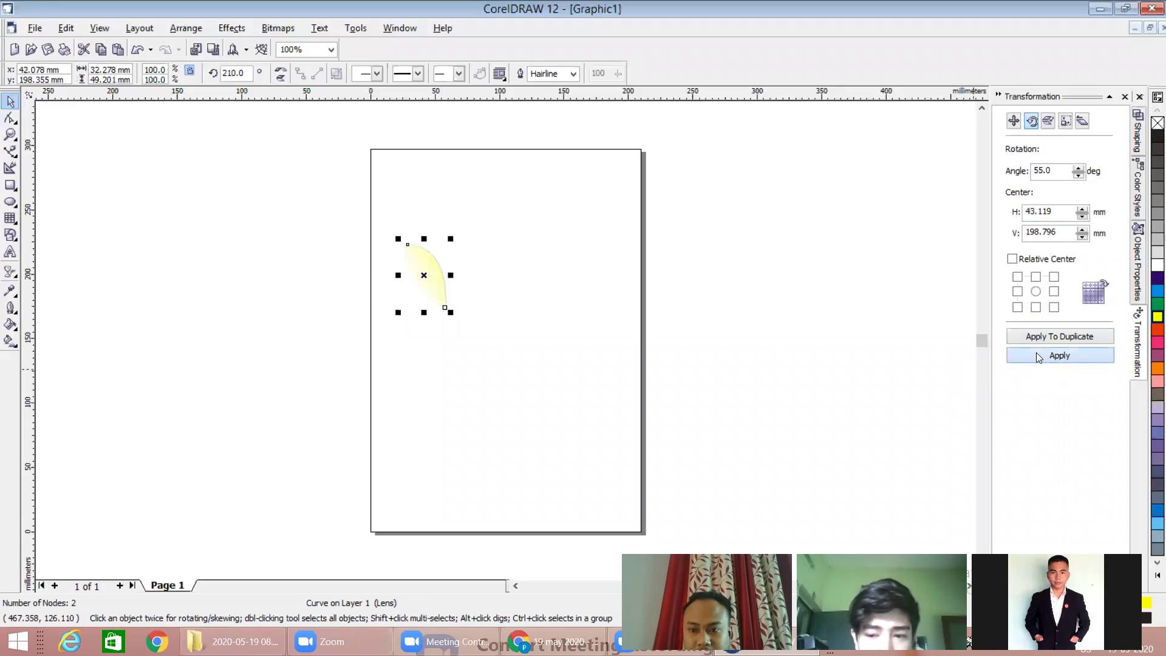
pyautogui.click(1037, 355)
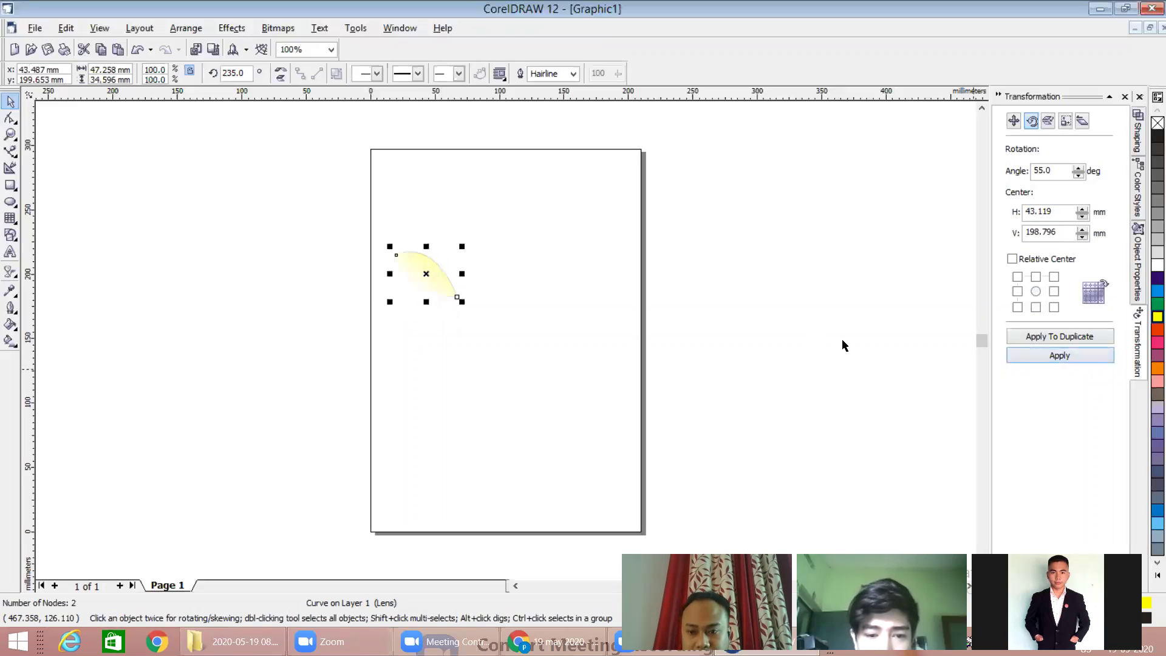
pyautogui.click(1052, 358)
pyautogui.press('Return')
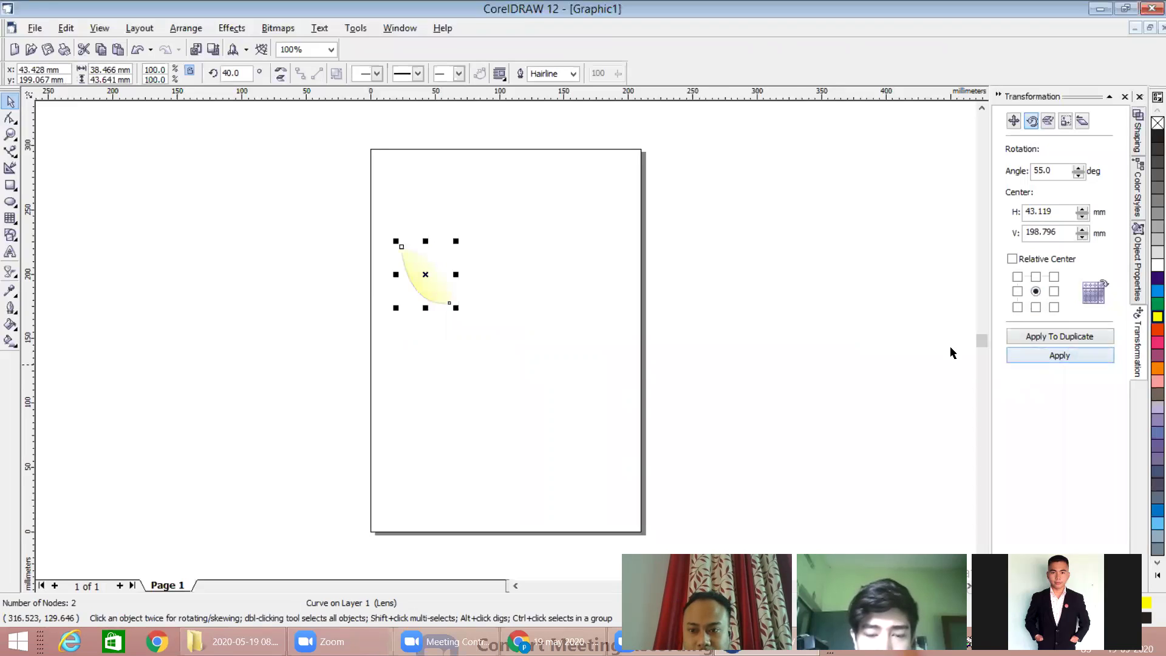
pyautogui.click(1048, 353)
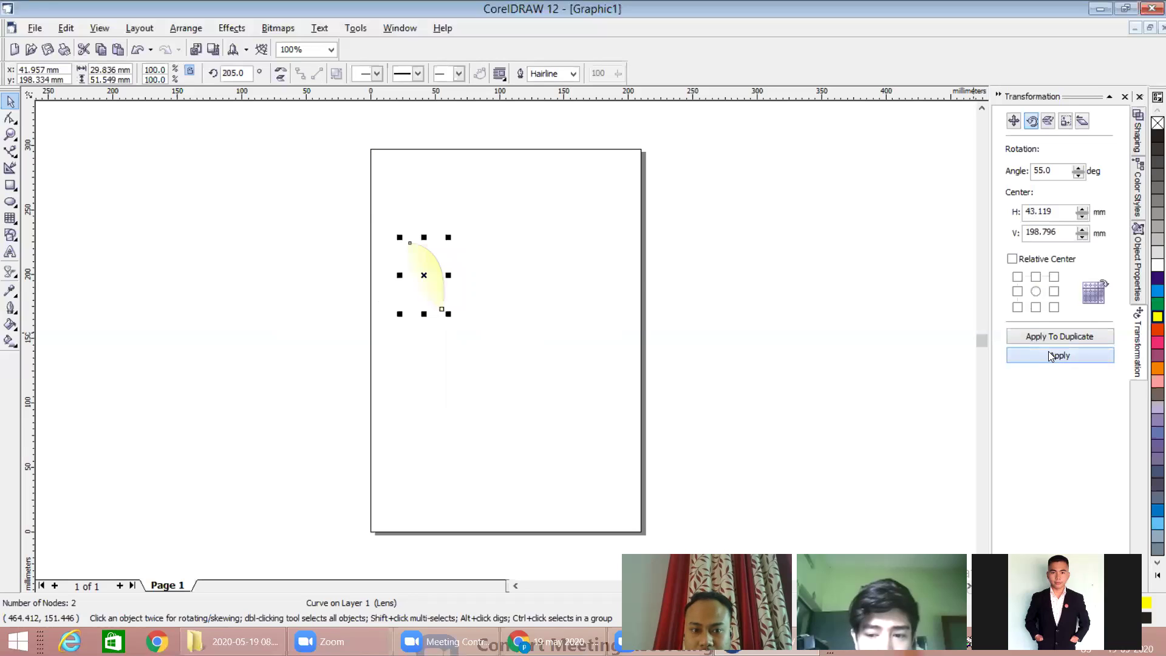
pyautogui.click(1048, 353)
pyautogui.click(1048, 354)
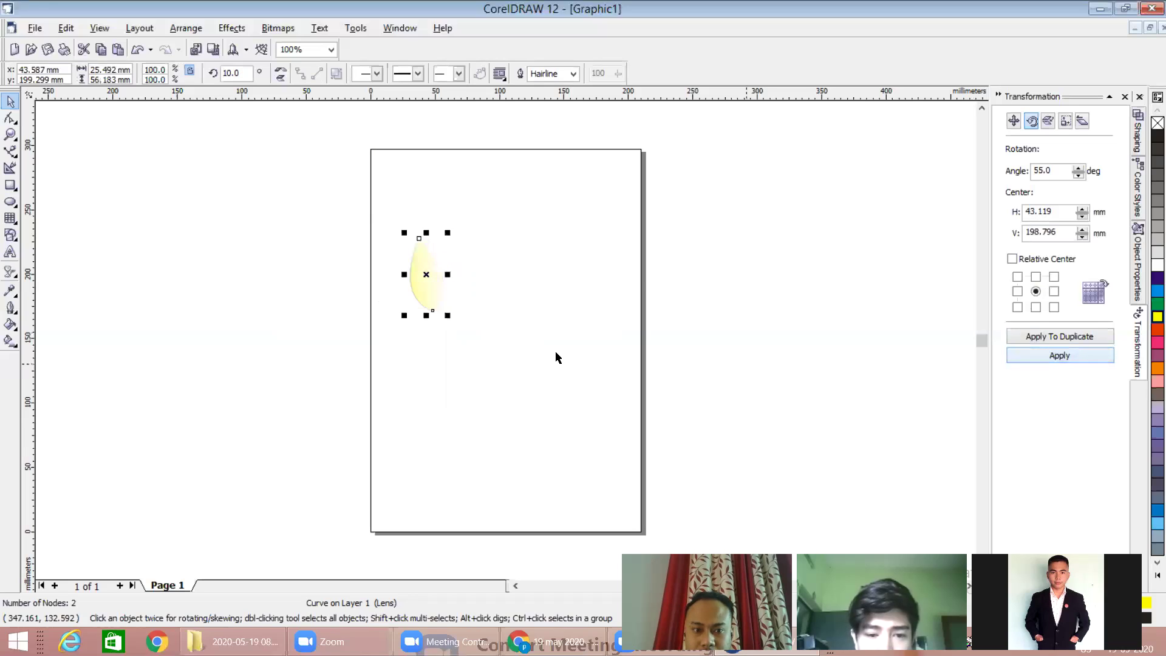
# Step: Select the petal and rotate it freehand around its middle until nearly upright, at about 358 degrees
pyautogui.click(497, 304)
pyautogui.click(431, 273)
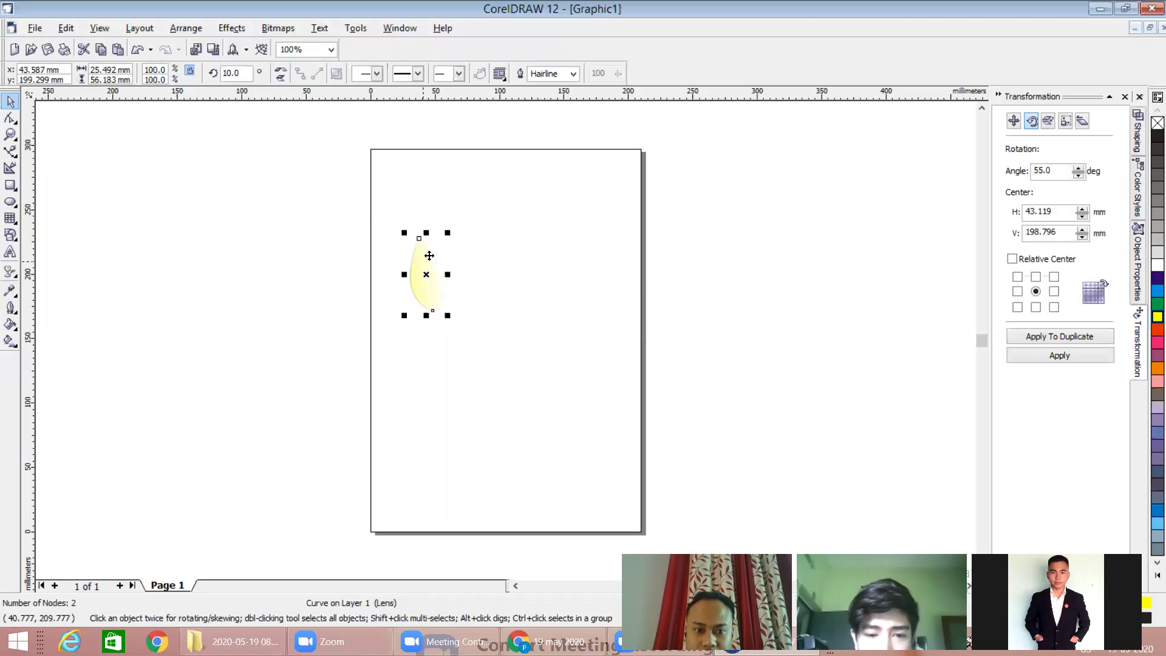
pyautogui.click(446, 231)
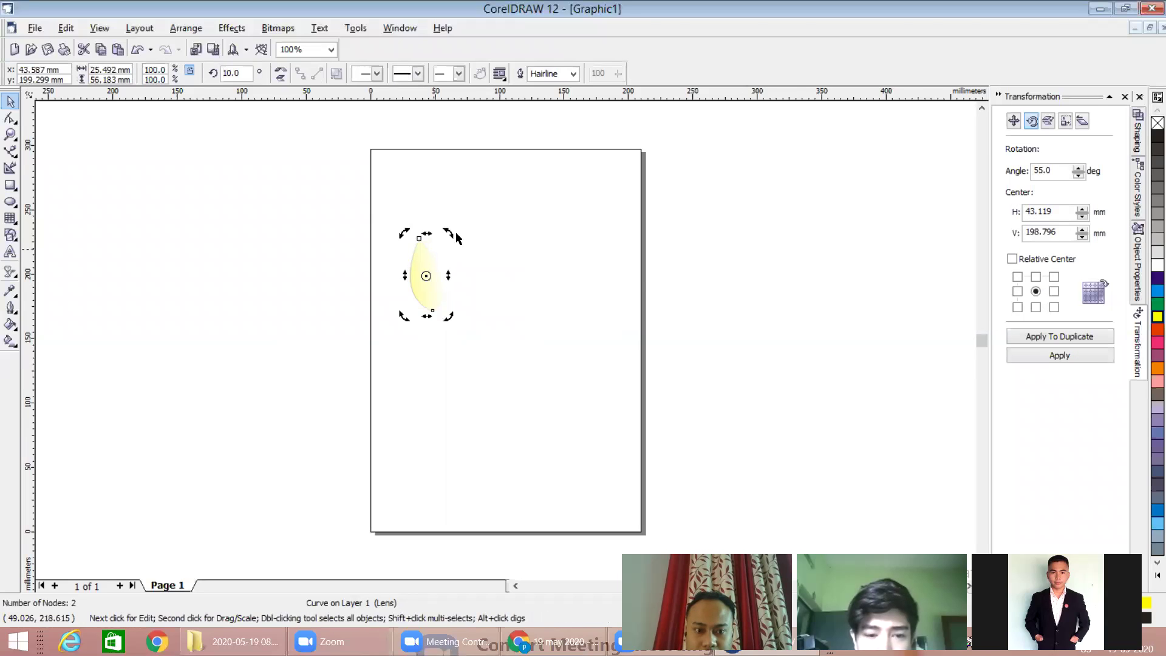
pyautogui.click(435, 255)
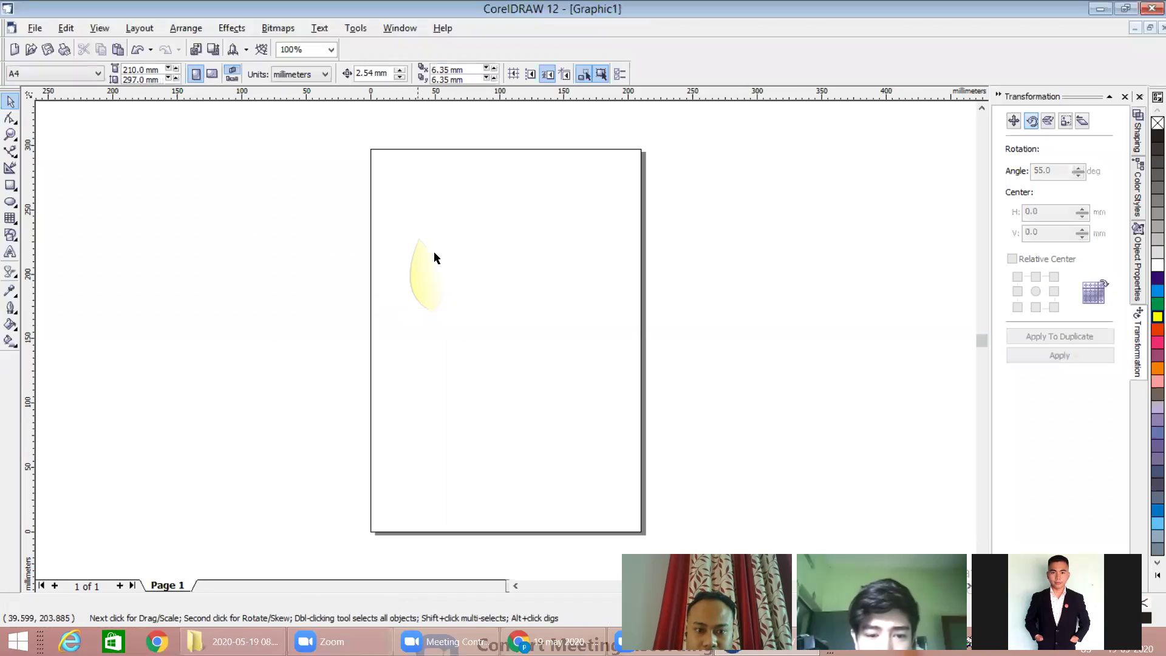
pyautogui.click(435, 258)
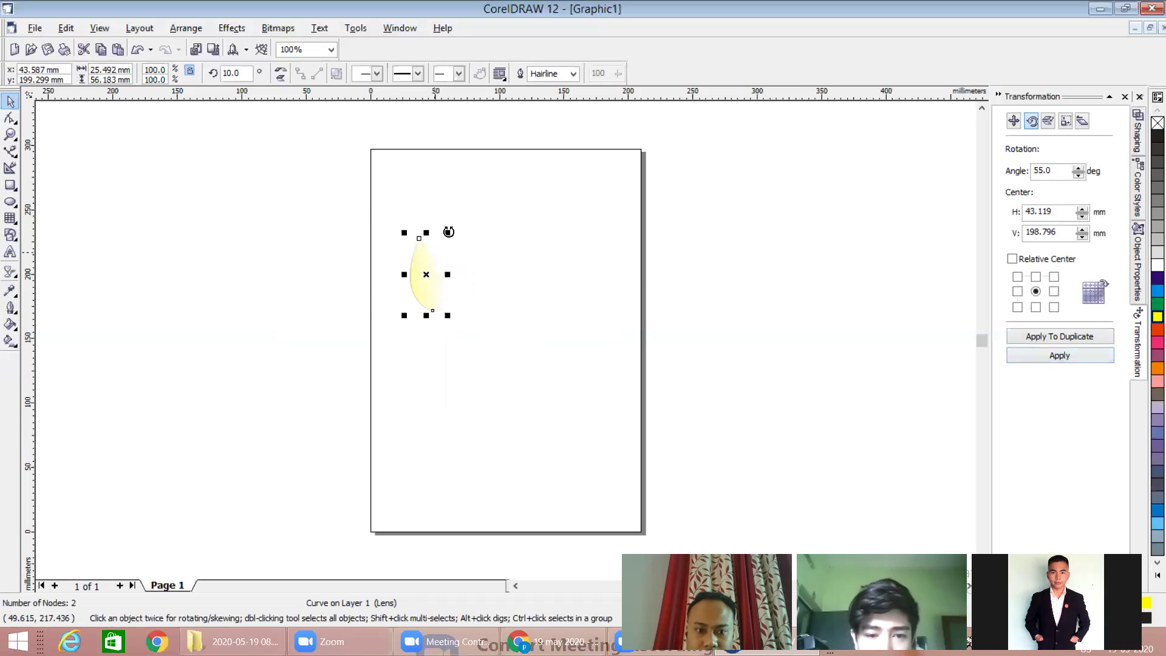
pyautogui.click(448, 231)
pyautogui.moveTo(453, 236); pyautogui.dragTo(415, 255)
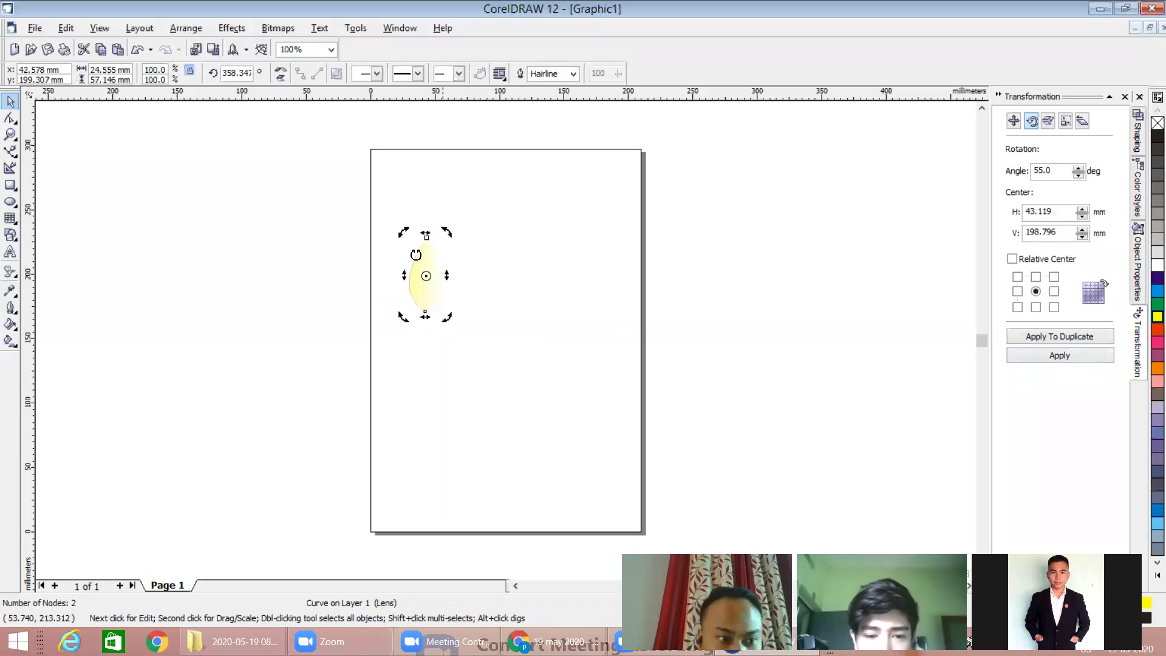
# Step: Draw a circle about 133 mm in diameter below the petal and undo the stray ellipse drawn inside it
pyautogui.click(12, 203)
pyautogui.moveTo(516, 298); pyautogui.dragTo(340, 490)
pyautogui.moveTo(343, 448); pyautogui.dragTo(343, 446)
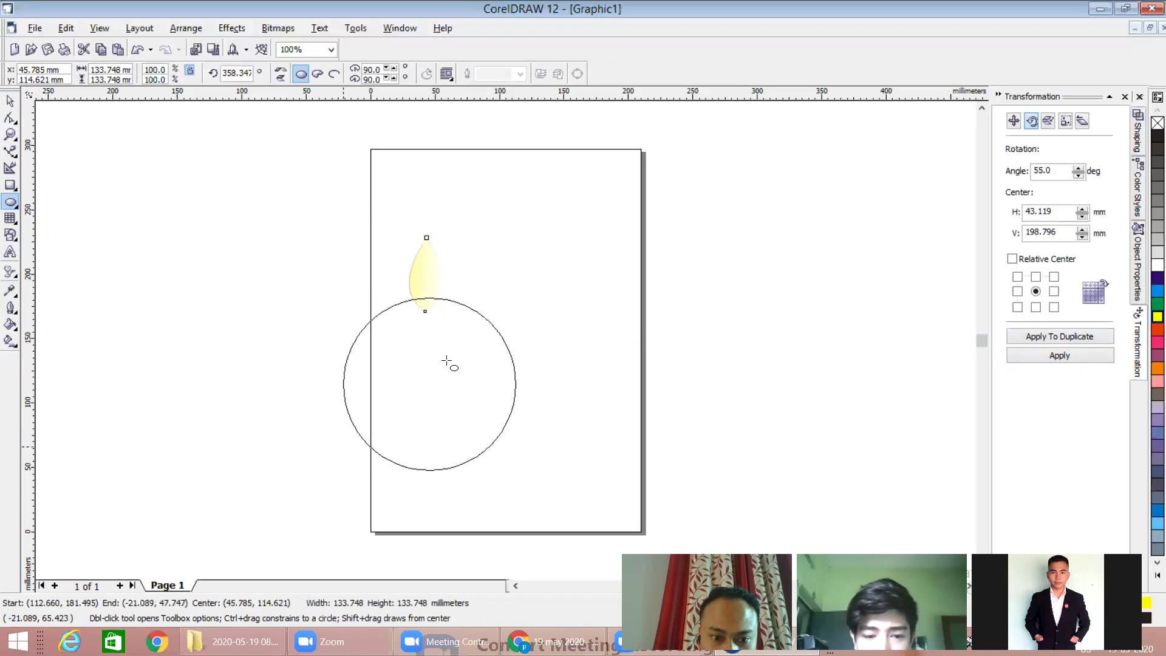
pyautogui.moveTo(447, 359); pyautogui.dragTo(476, 347)
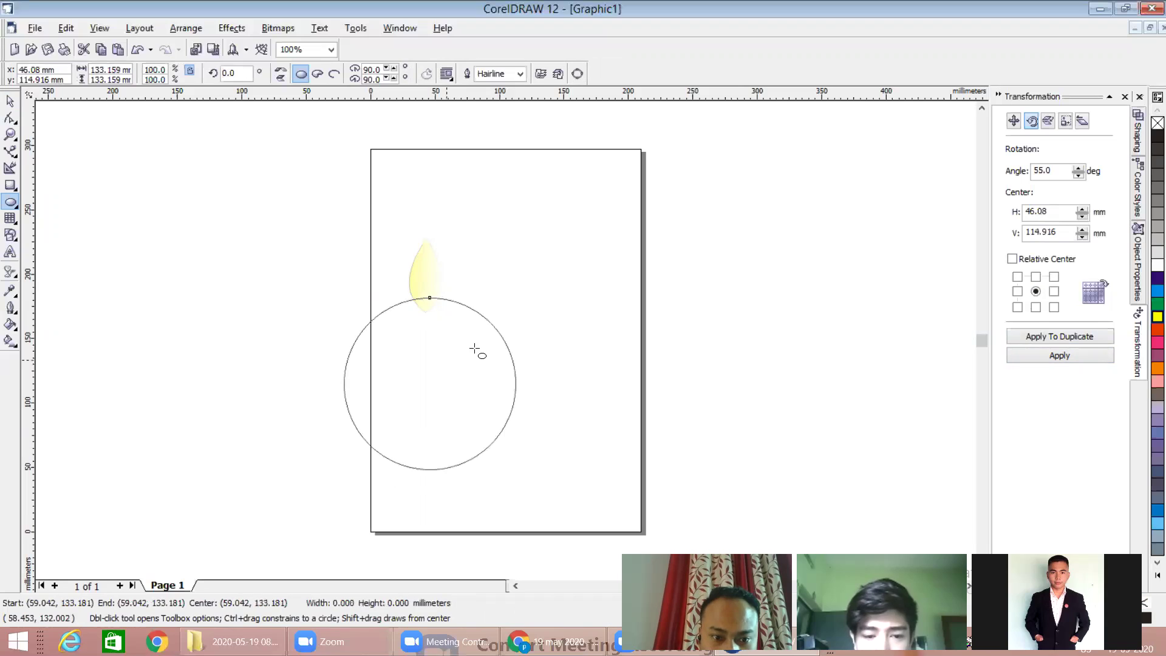
pyautogui.hotkey('ctrl', 'z')
pyautogui.click(381, 314)
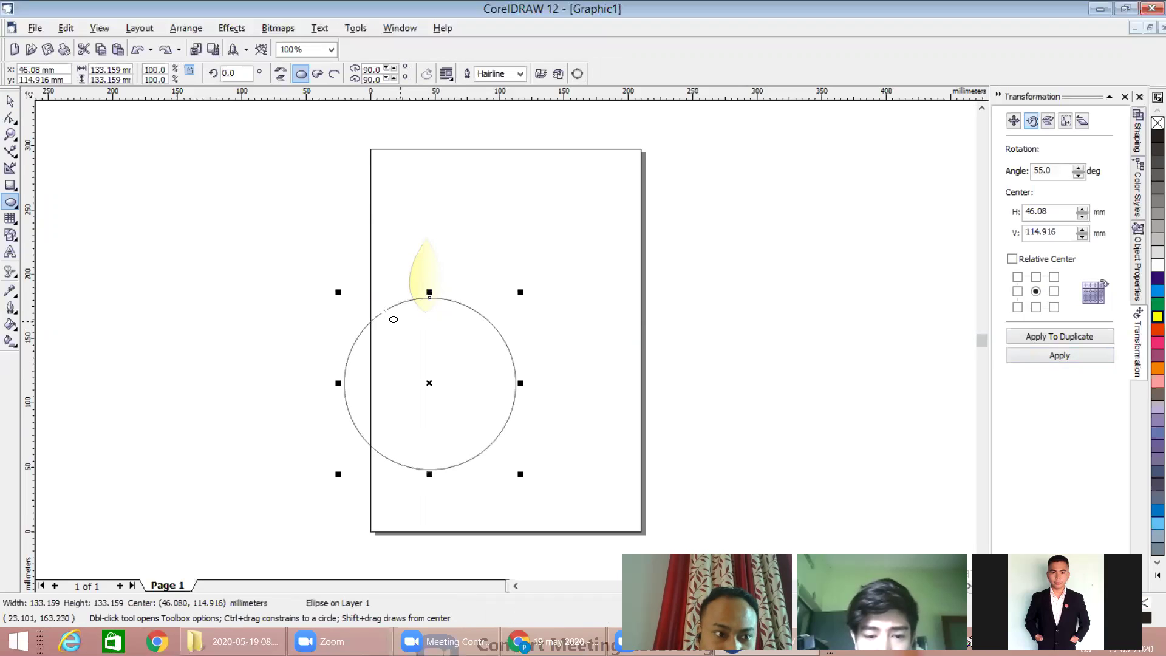
# Step: Move the circle towards the middle of the page and place the petal on its upper edge, centred above it
pyautogui.click(11, 103)
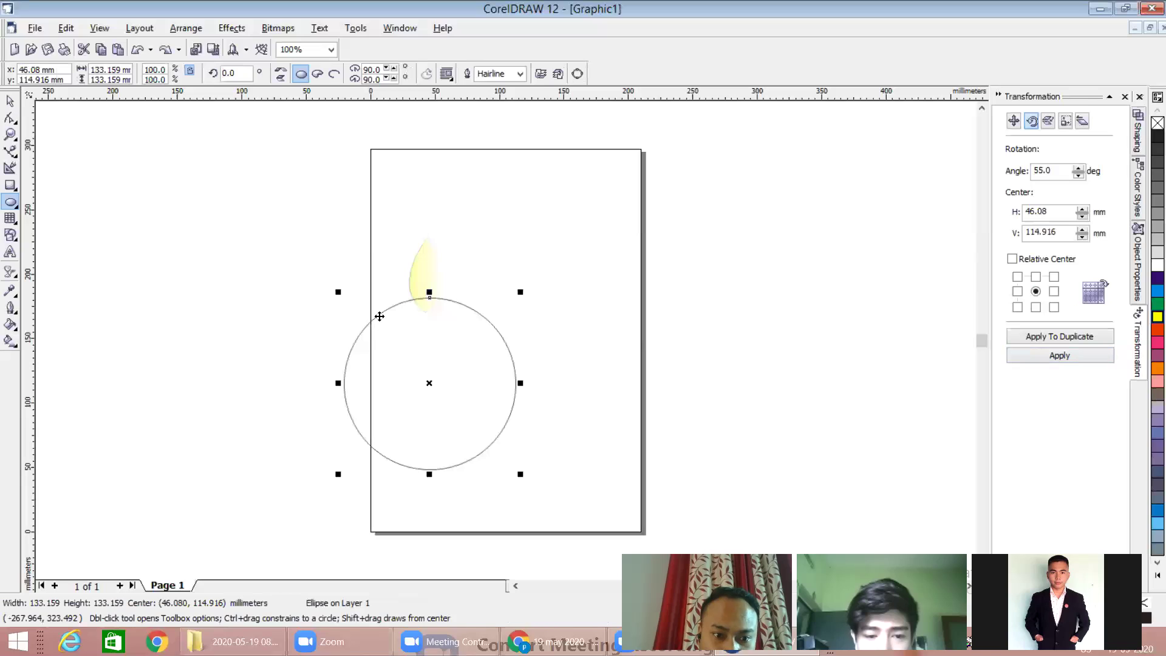
pyautogui.moveTo(405, 312); pyautogui.dragTo(467, 308)
pyautogui.click(433, 272)
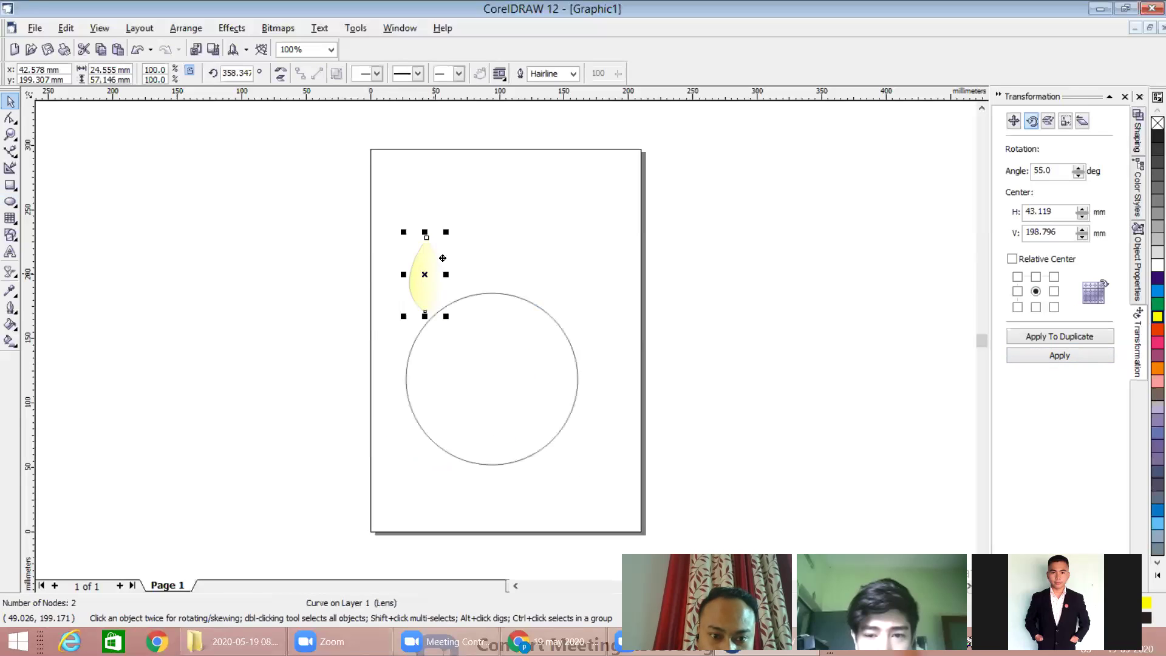
pyautogui.moveTo(442, 258); pyautogui.dragTo(500, 248)
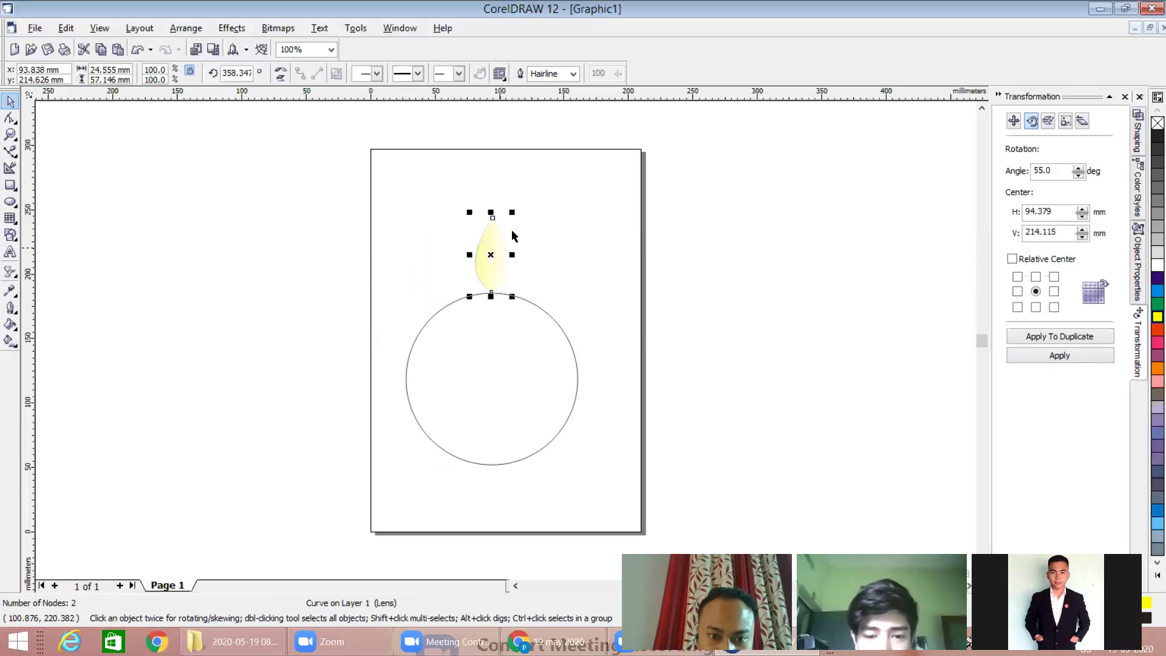
# Step: Place the petal's rotation centre inside the circle at about 91 mm, 126 mm and rotate the petal repeatedly by 55 degrees
pyautogui.click(499, 252)
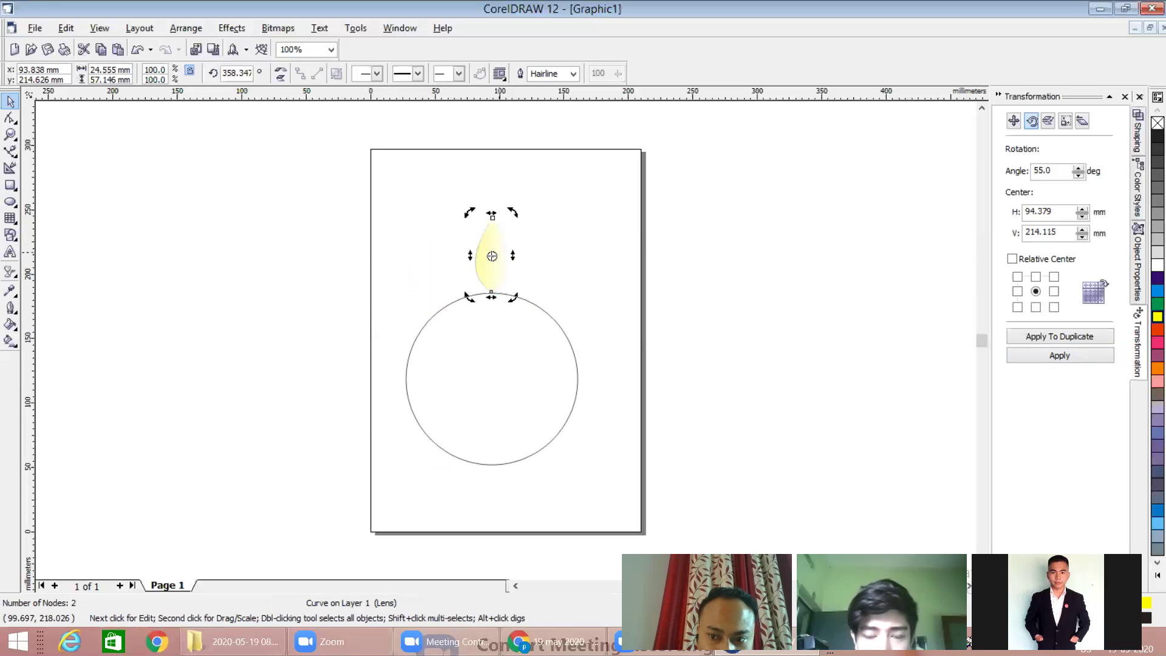
pyautogui.moveTo(491, 256); pyautogui.dragTo(487, 369)
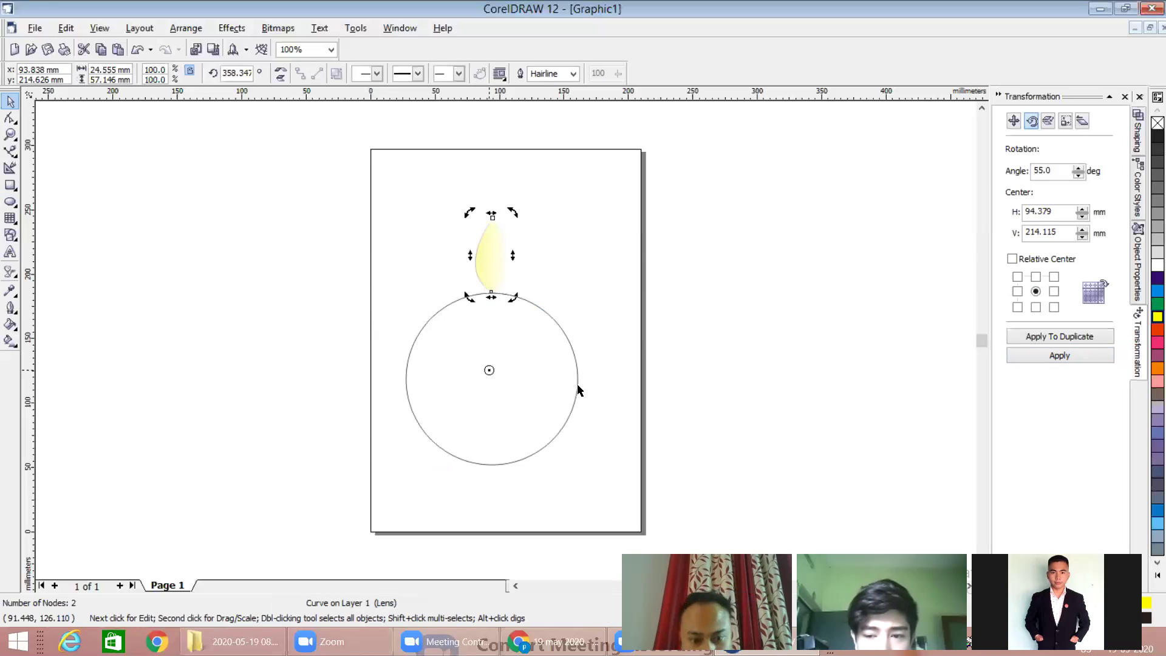
pyautogui.click(1066, 363)
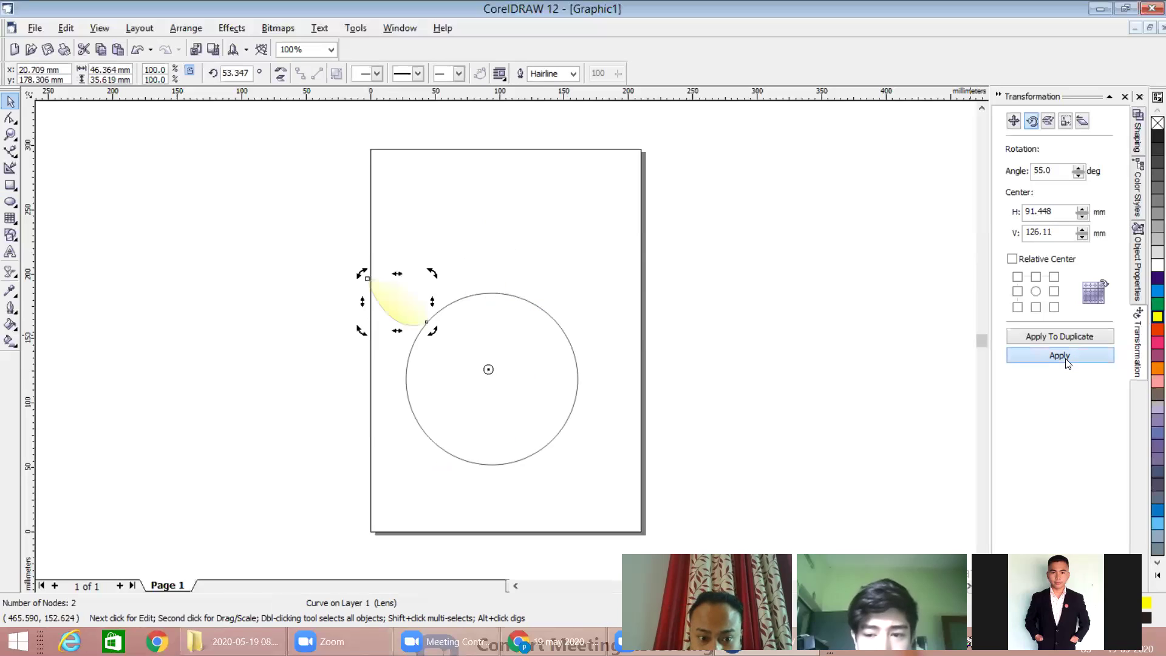
pyautogui.click(1066, 361)
pyautogui.click(1065, 361)
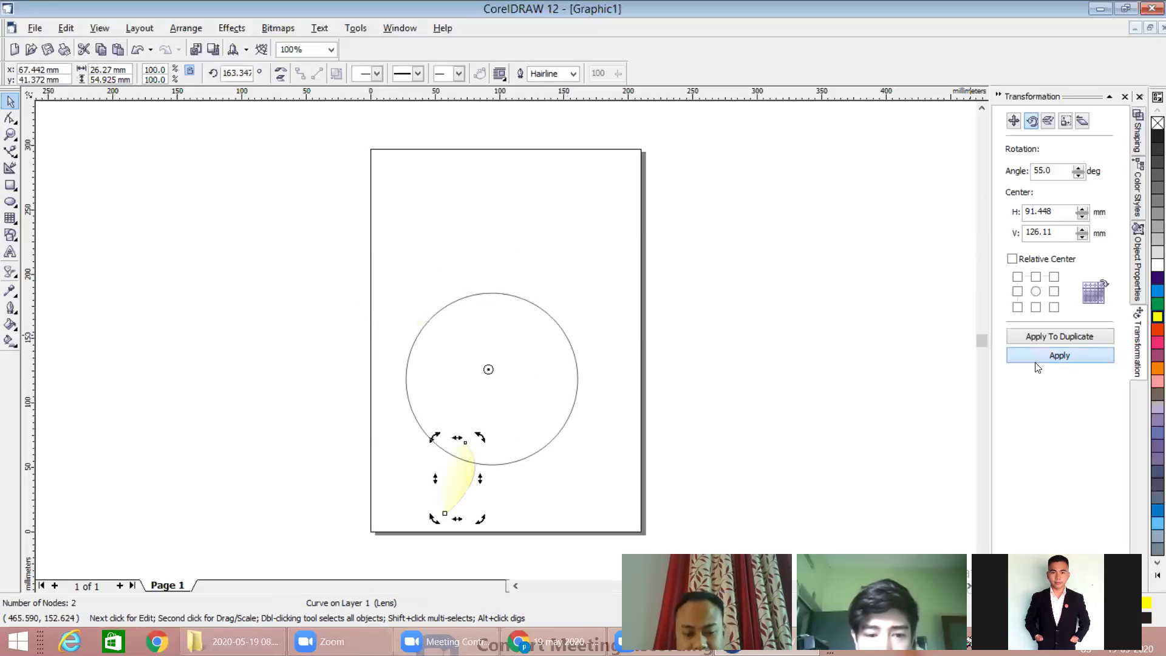
pyautogui.click(1059, 360)
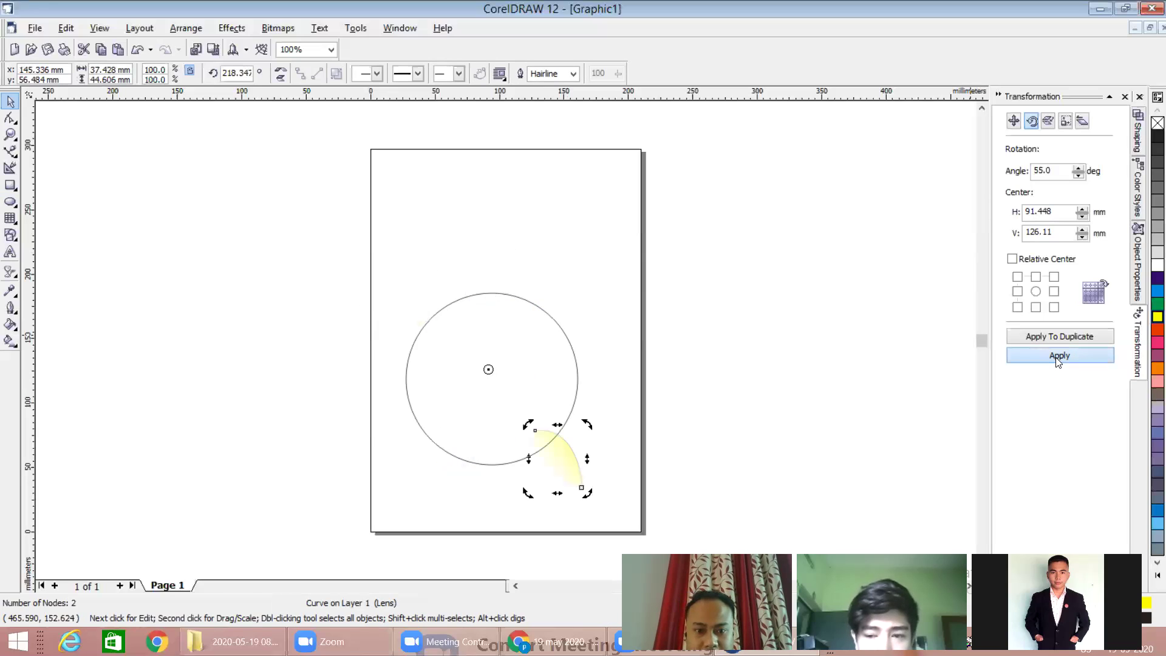
pyautogui.doubleClick(1057, 361)
pyautogui.click(1054, 360)
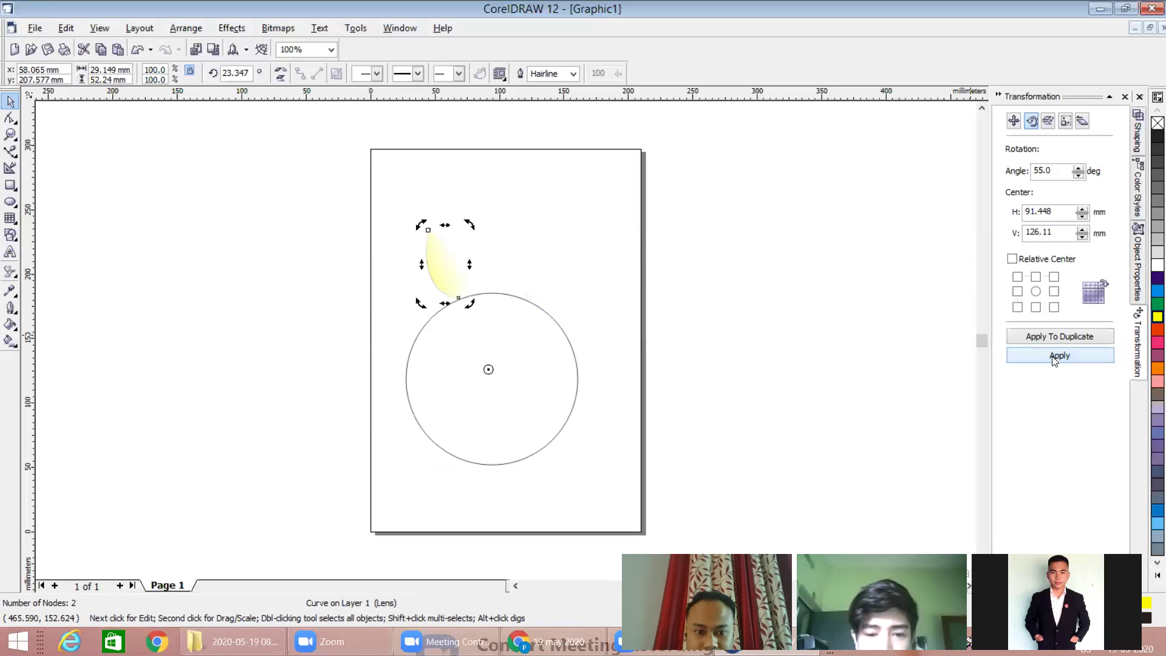
# Step: Move the petal's rotation centre to the circle's exact centre and rotate it repeatedly by 55 degrees until it stands above the circle
pyautogui.moveTo(488, 369); pyautogui.dragTo(491, 372)
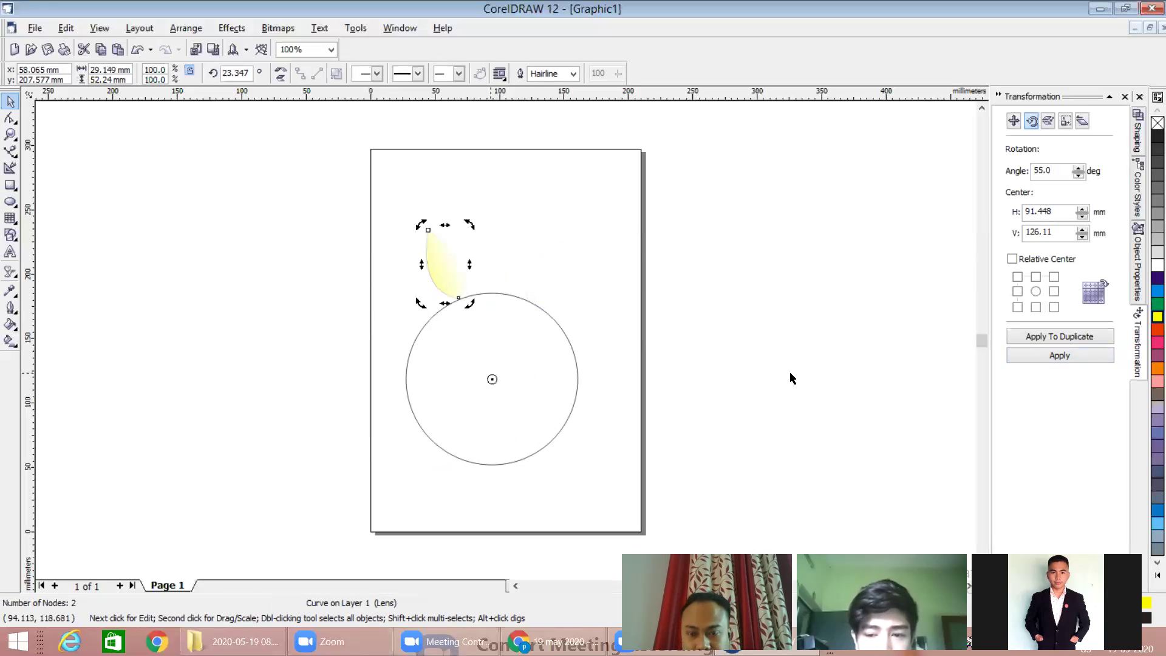
pyautogui.click(1026, 349)
pyautogui.doubleClick(1026, 350)
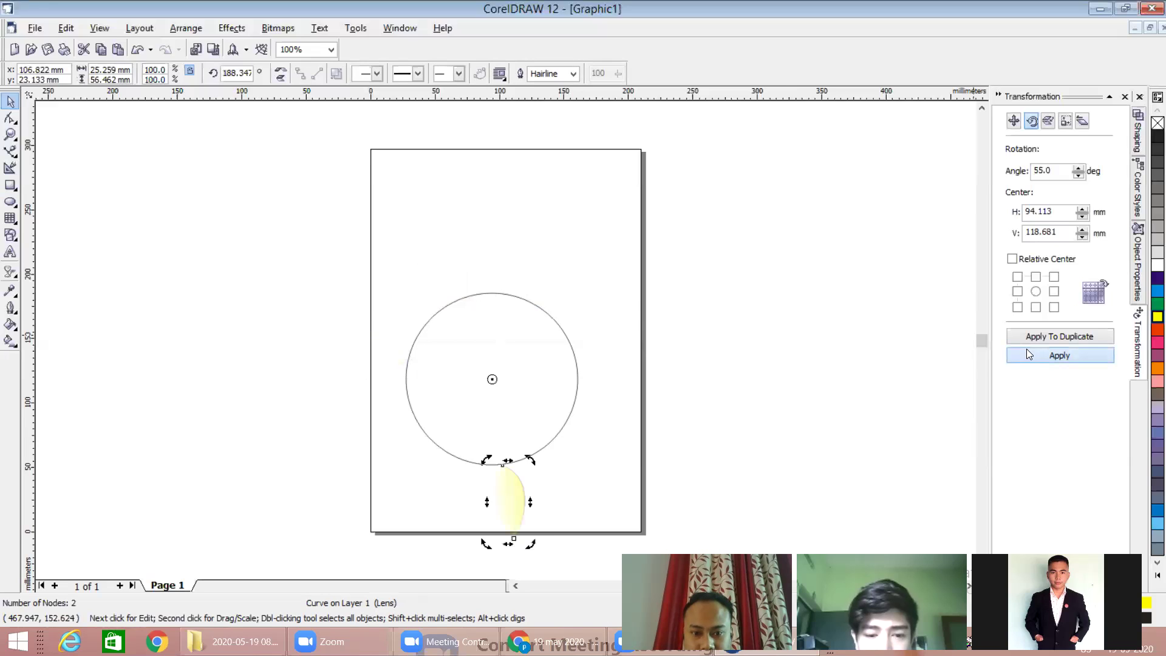
pyautogui.doubleClick(1026, 350)
pyautogui.click(1026, 350)
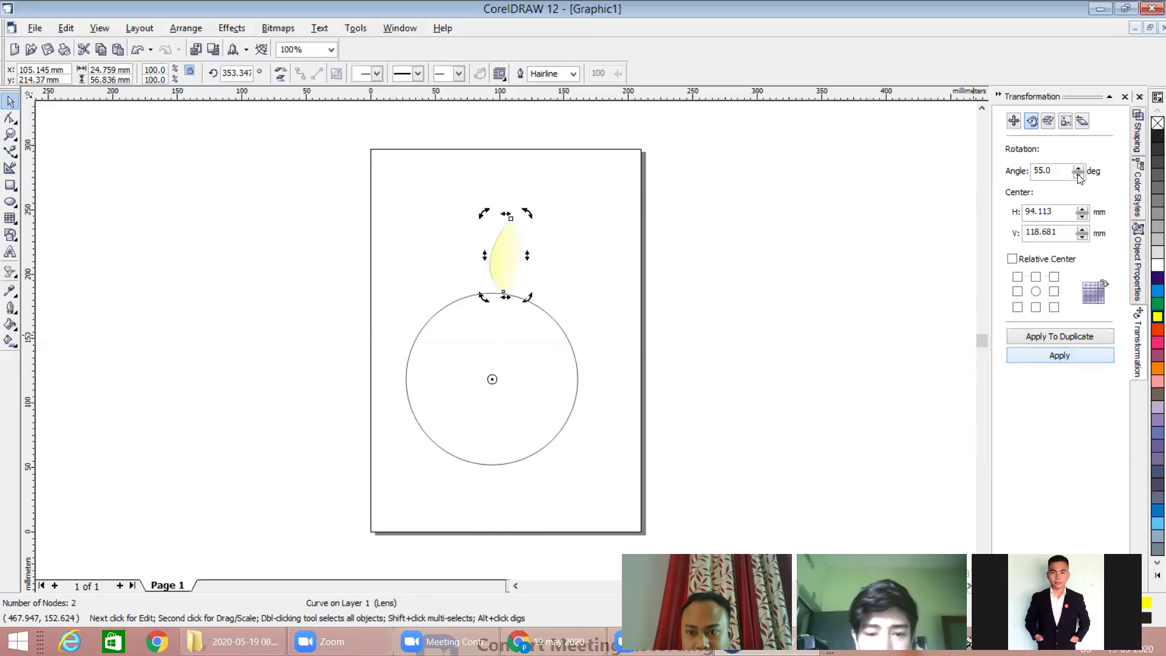
# Step: Set the rotation angle to 15 degrees and rotate the petal repeatedly through one full turn around the circle
pyautogui.click(1077, 172)
pyautogui.click(1077, 175)
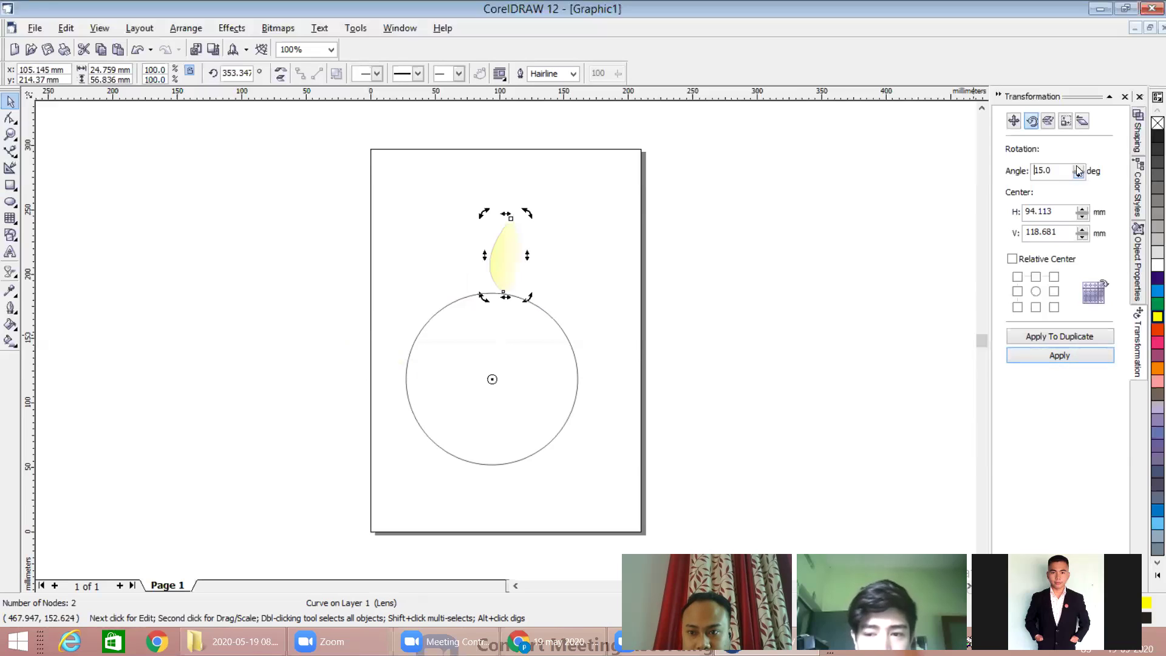
pyautogui.click(1076, 169)
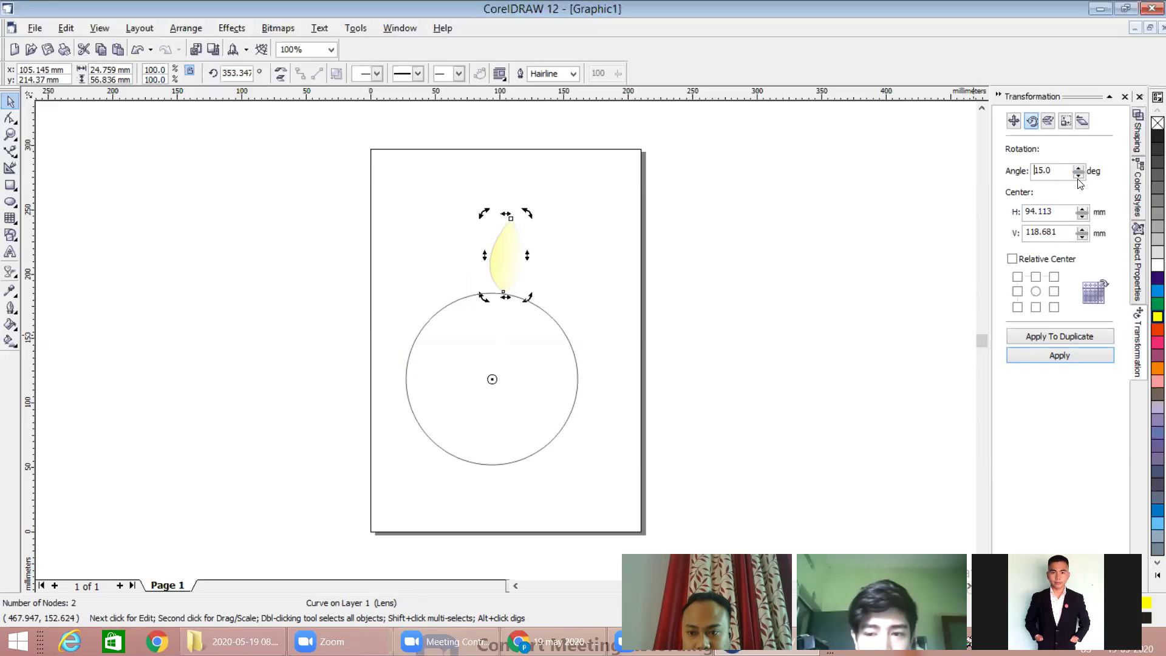
pyautogui.click(1059, 355)
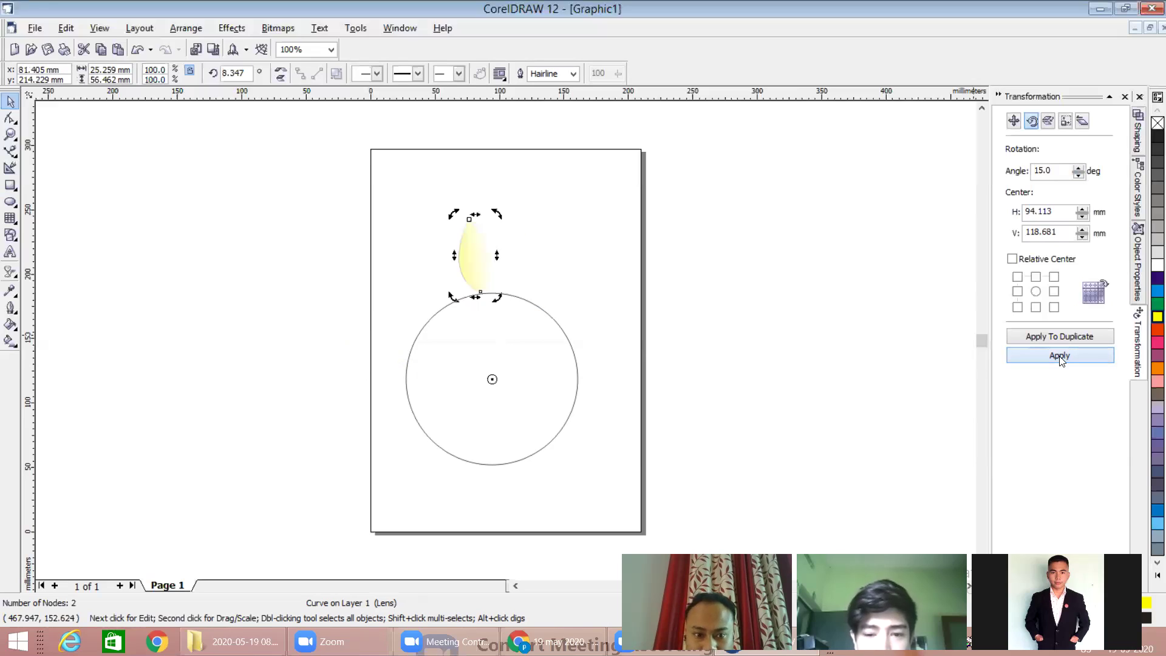
pyautogui.doubleClick(1059, 355)
pyautogui.click(1060, 356)
pyautogui.doubleClick(1059, 356)
pyautogui.doubleClick(1059, 356)
pyautogui.doubleClick(1059, 356)
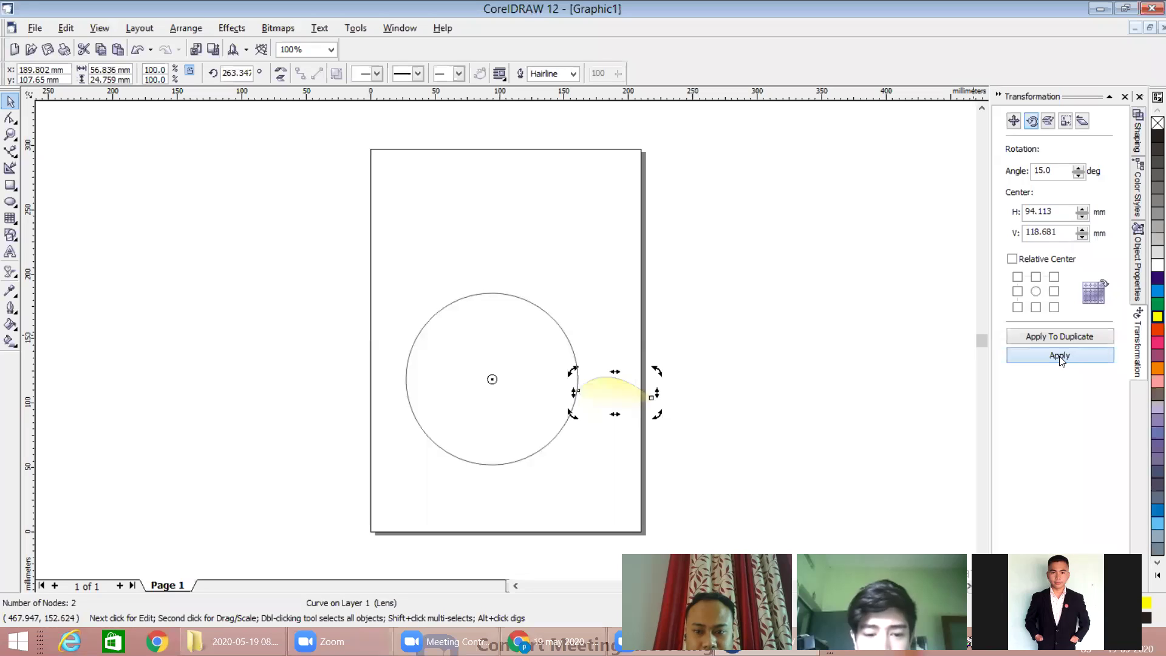
pyautogui.doubleClick(1059, 356)
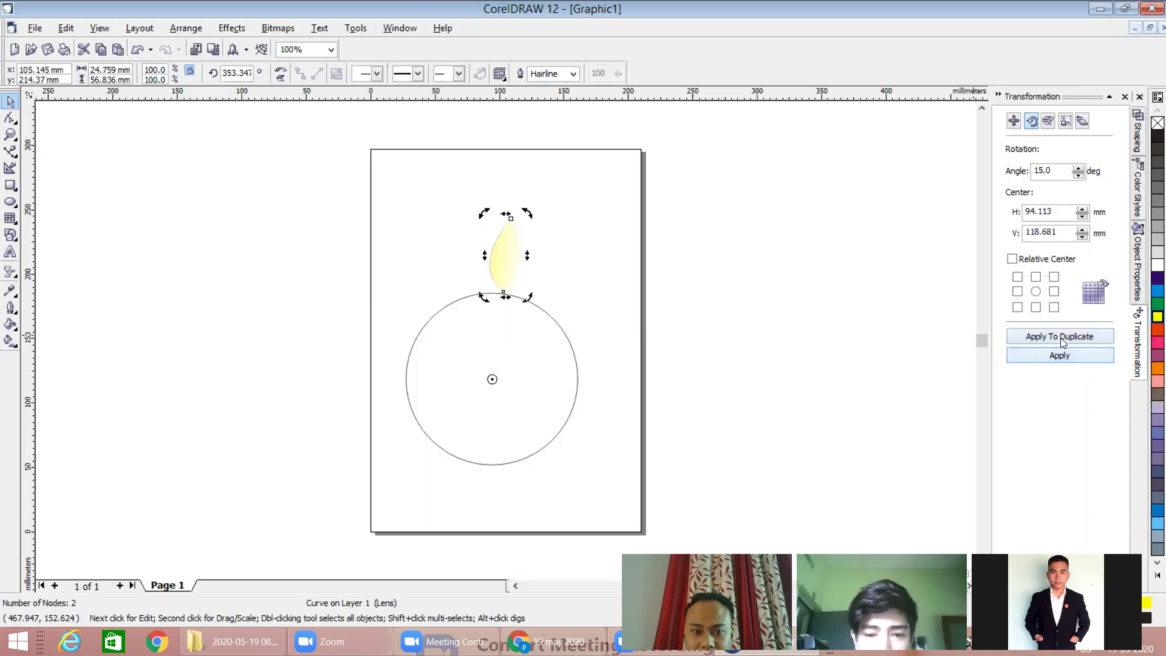
# Step: Duplicate the petal repeatedly at 15-degree intervals until a full ring surrounds the circle
pyautogui.doubleClick(1061, 342)
pyautogui.doubleClick(1061, 341)
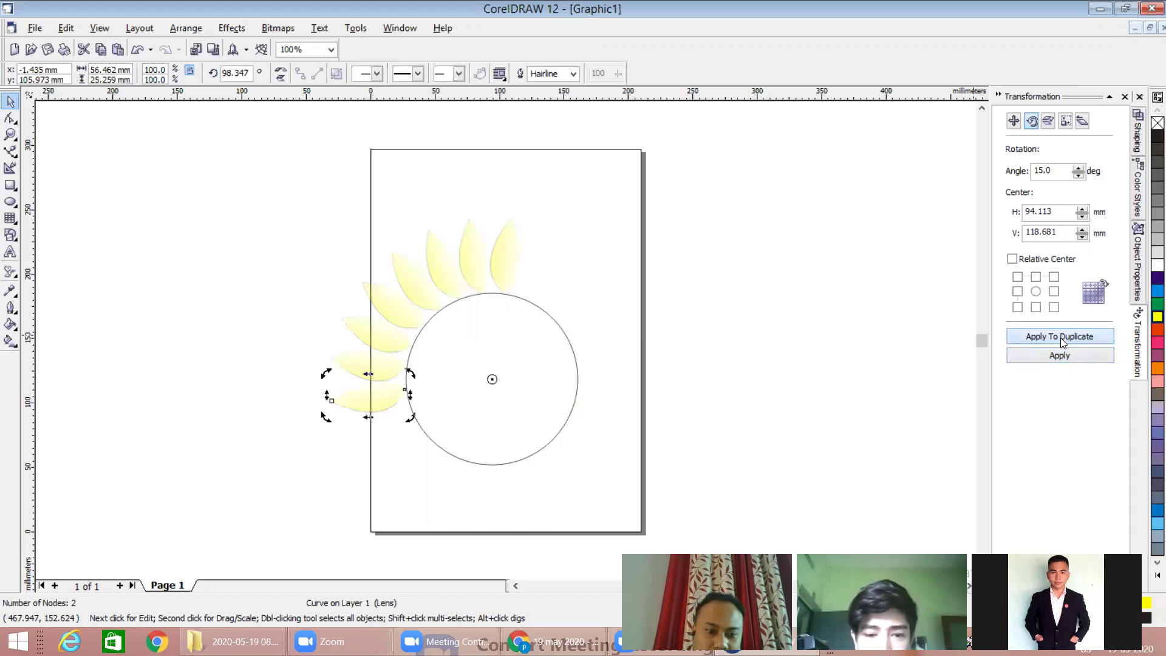
pyautogui.doubleClick(1061, 342)
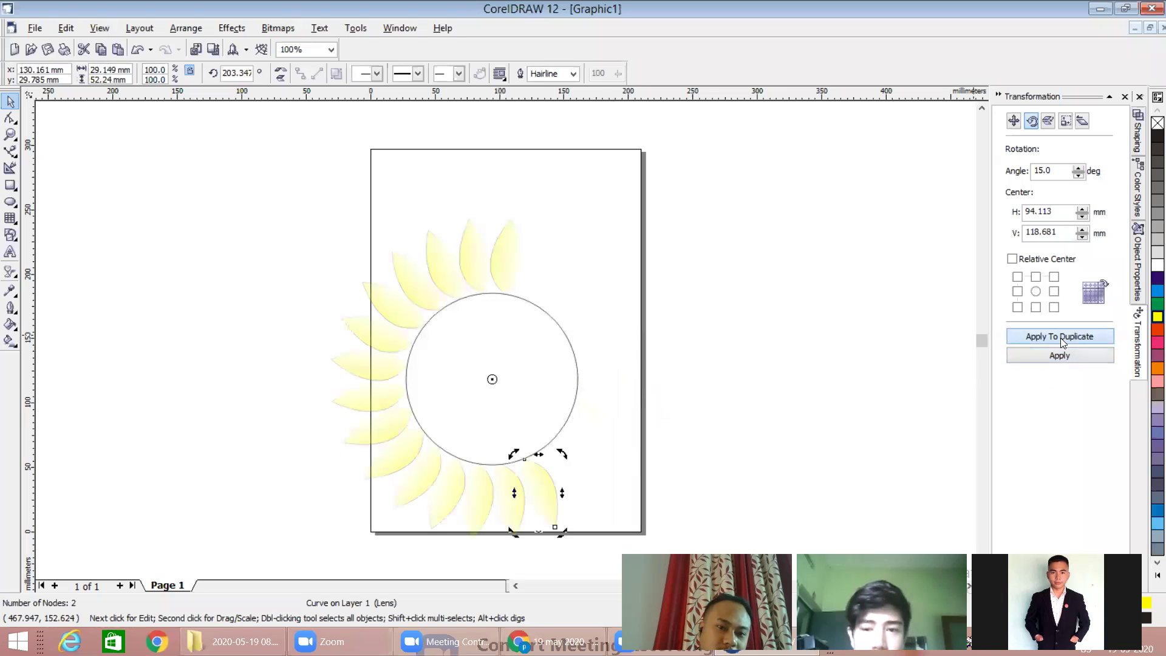
pyautogui.doubleClick(1061, 342)
pyautogui.doubleClick(1062, 341)
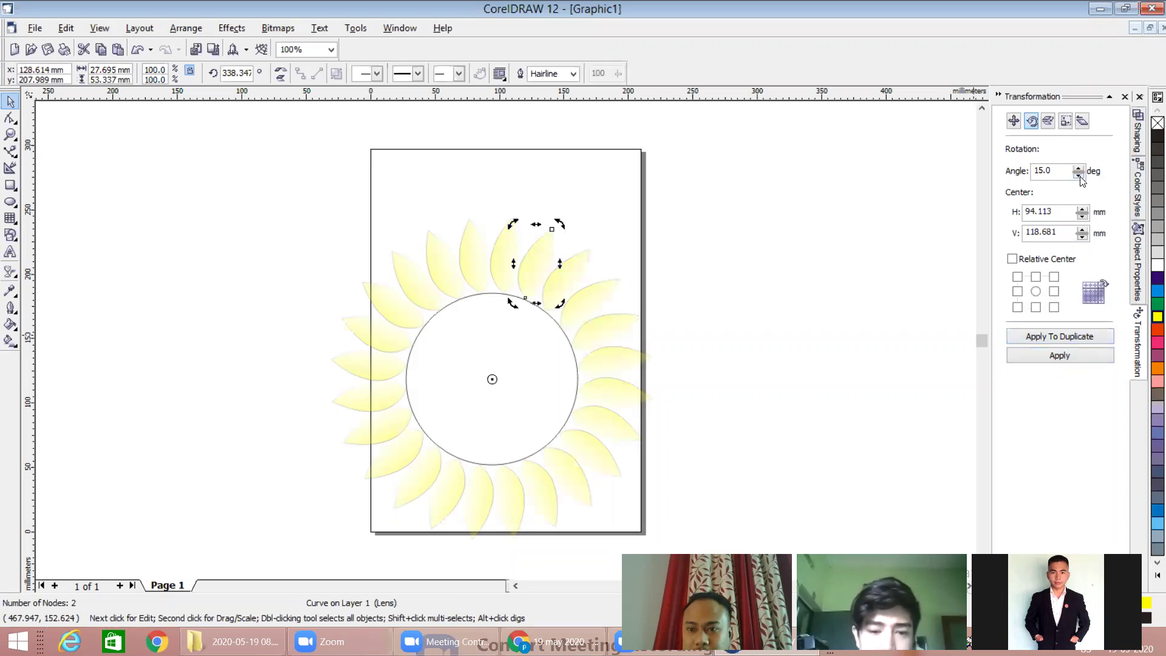
# Step: Set the rotation angle to 10 degrees and duplicate the petal repeatedly to fill a second, denser ring around the circle
pyautogui.click(1061, 338)
pyautogui.click(1062, 338)
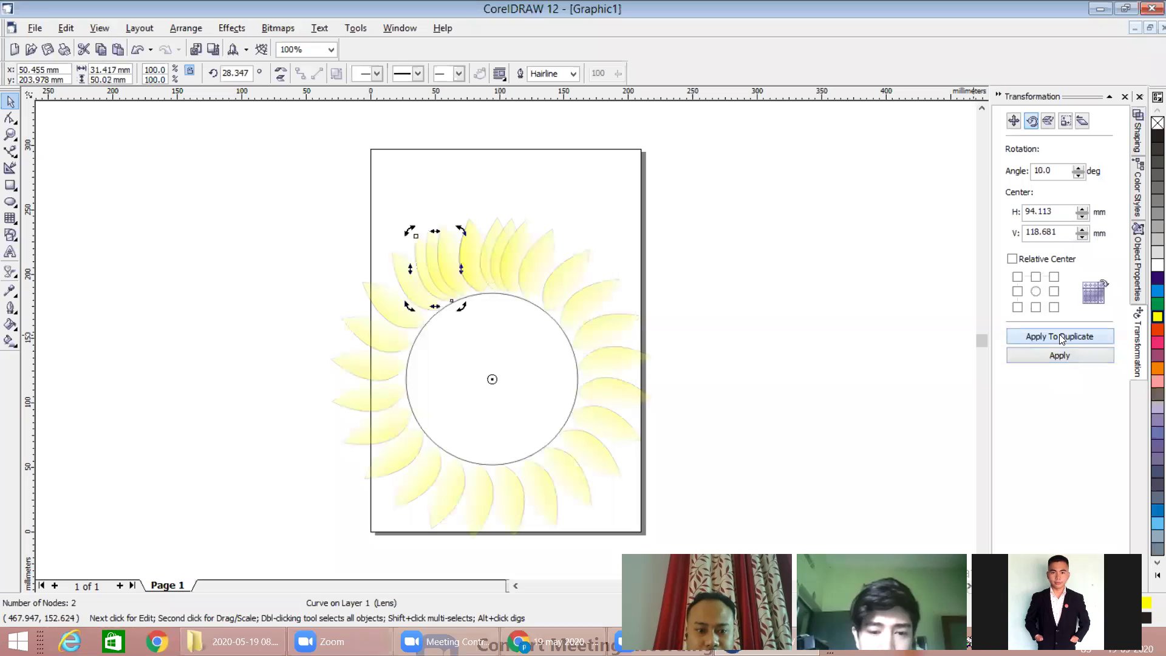
pyautogui.click(1061, 337)
pyautogui.click(1061, 338)
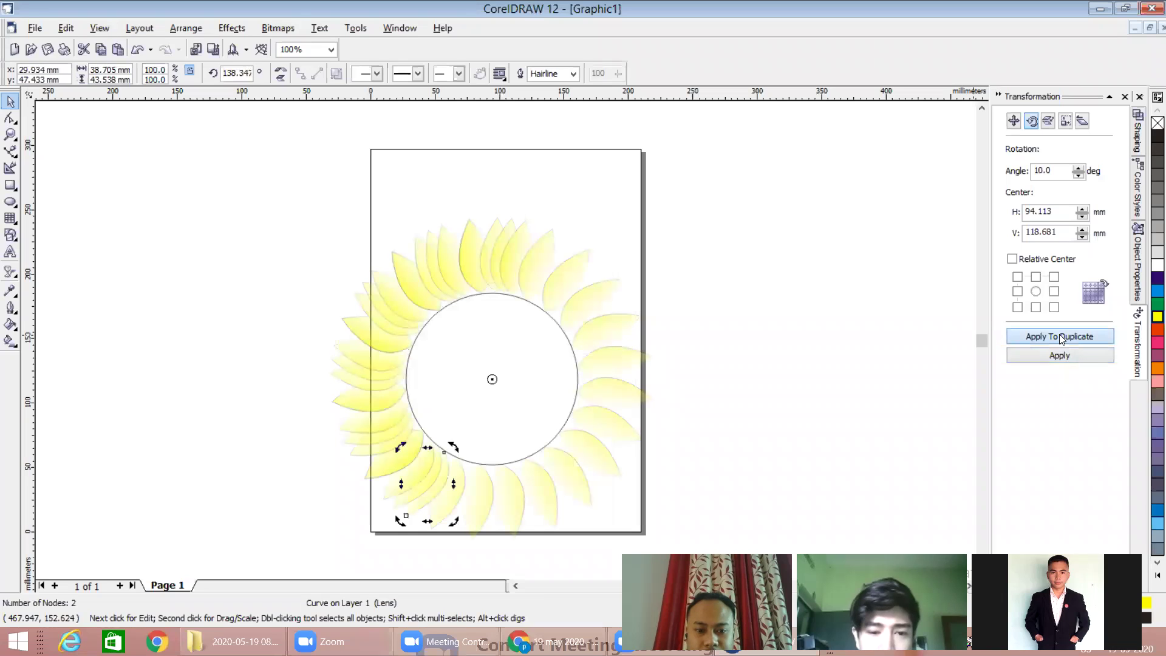
pyautogui.click(1061, 337)
pyautogui.click(1061, 338)
pyautogui.click(1061, 337)
pyautogui.click(1061, 338)
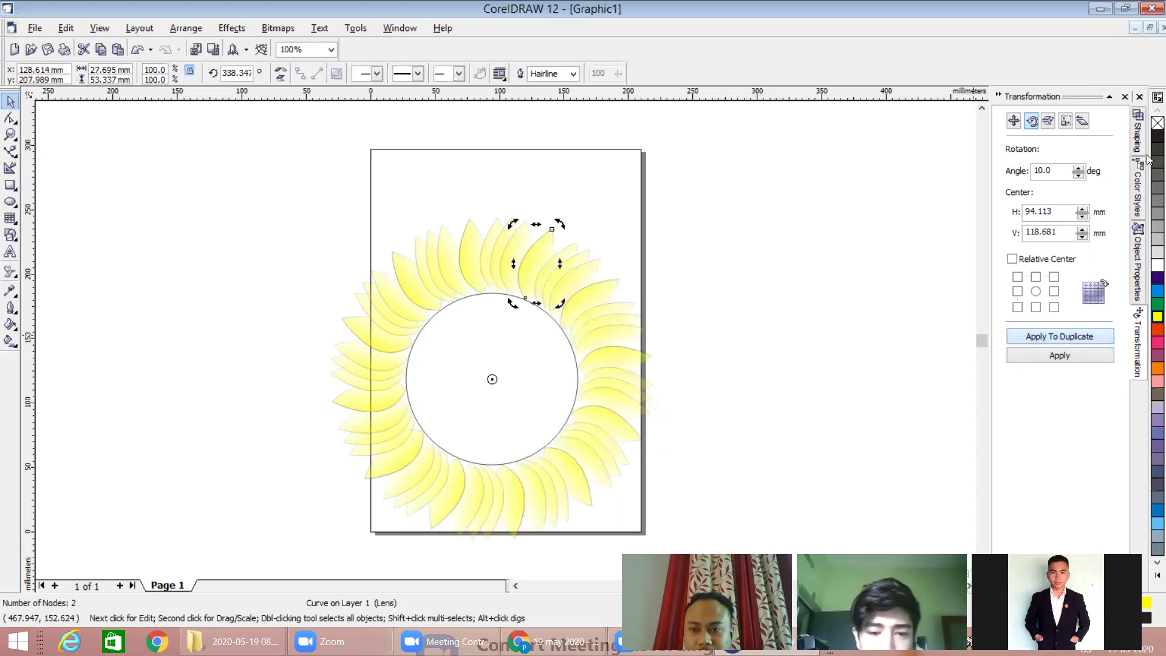
# Step: Set the rotation angle to 30 degrees and add further petal duplicates around the circle
pyautogui.click(1080, 168)
pyautogui.click(1080, 169)
pyautogui.click(1070, 337)
pyautogui.click(1070, 337)
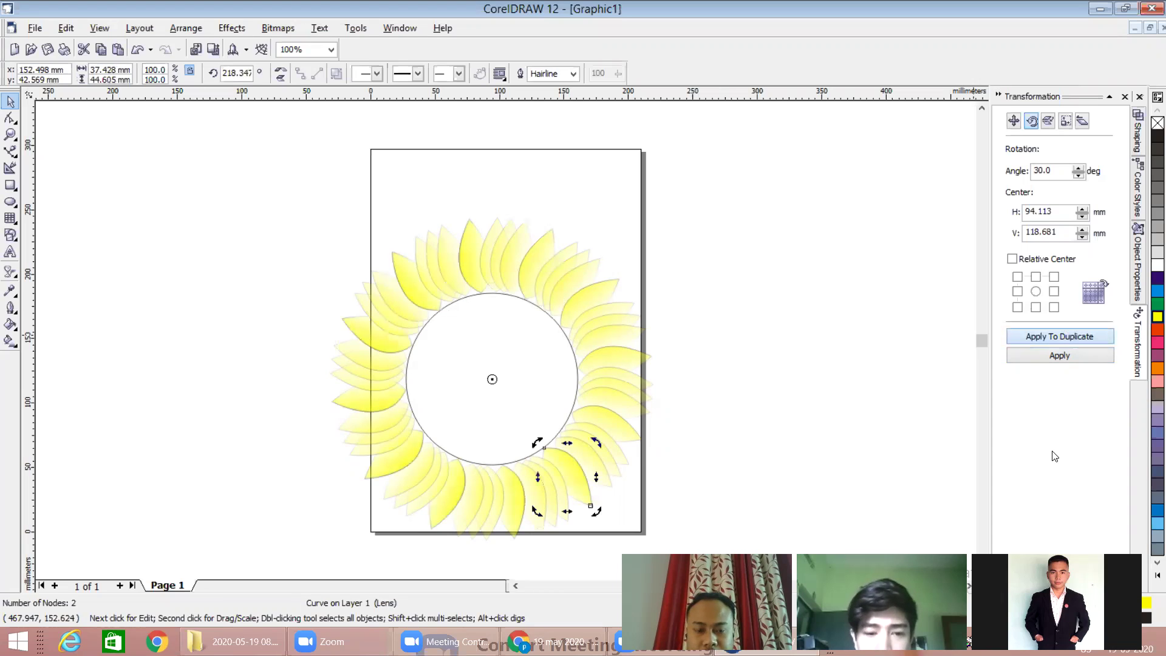
pyautogui.press('Tab')
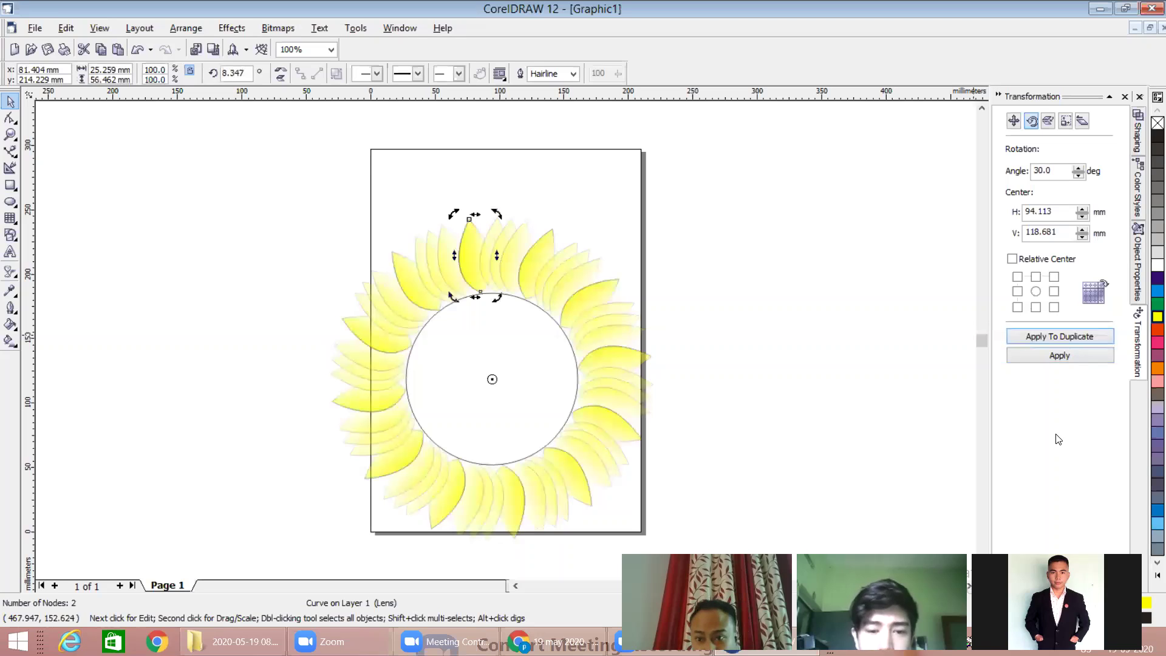
# Step: Look through the position, scale and mirror, and size transformation settings for the selected petal
pyautogui.click(1014, 121)
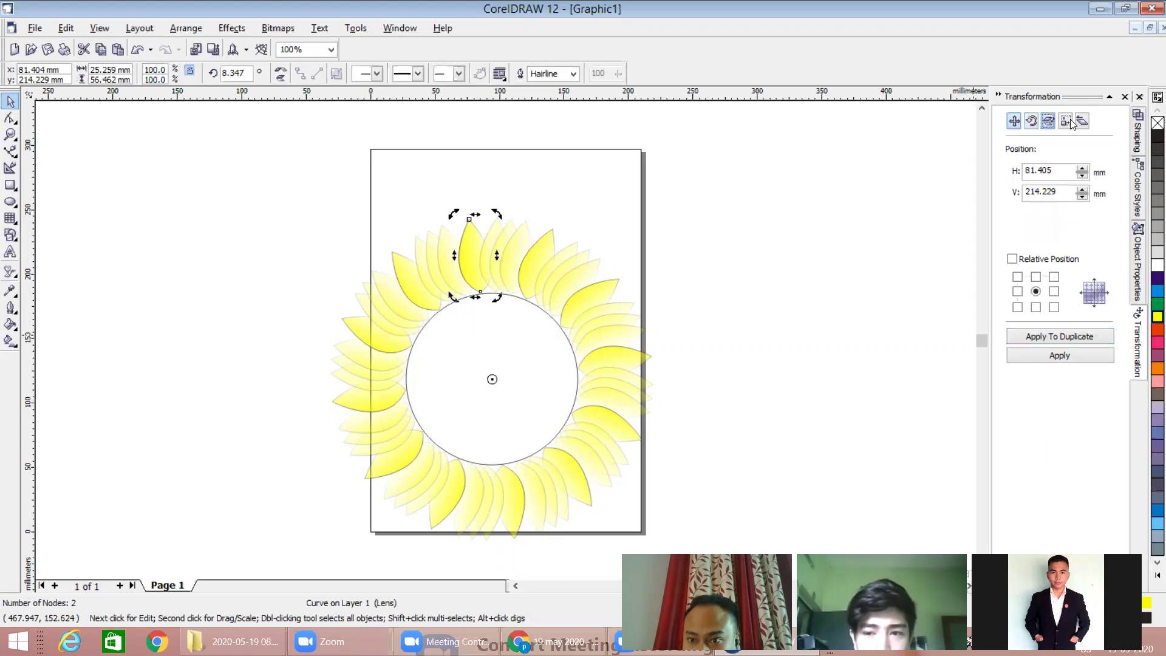
pyautogui.click(1049, 121)
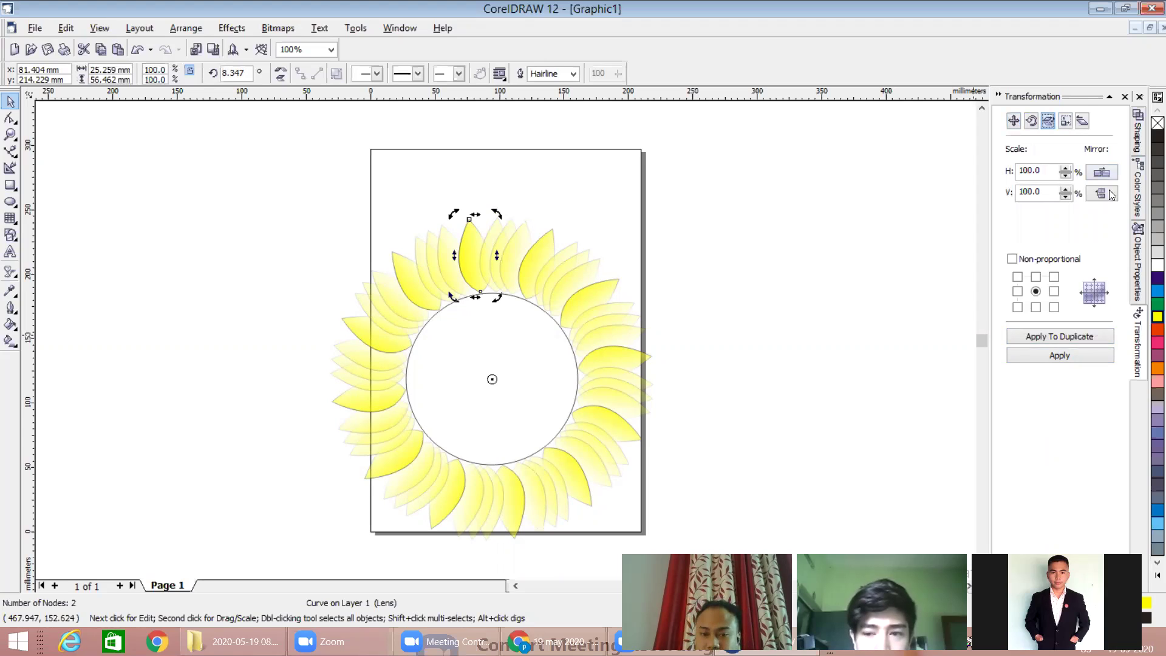
pyautogui.click(1100, 193)
pyautogui.click(1066, 121)
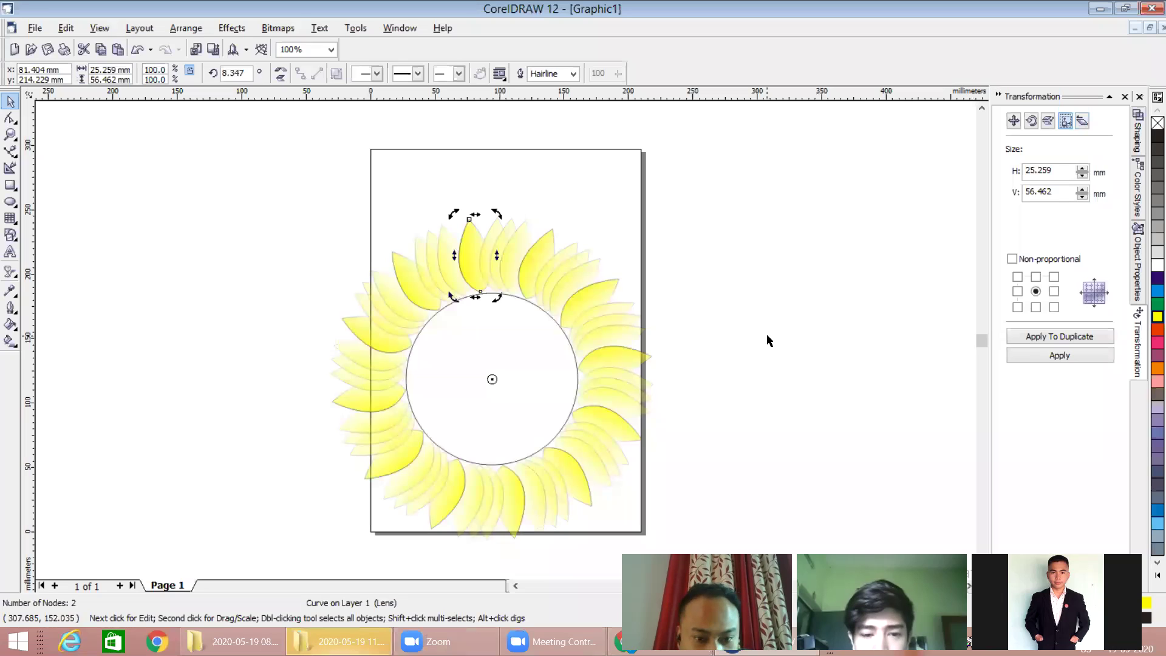
# Step: Undo the 30-degree petal duplicates and the last 10-degree ones, back to the petal at about 268 degrees, keeping that petal selected
pyautogui.press('Tab')
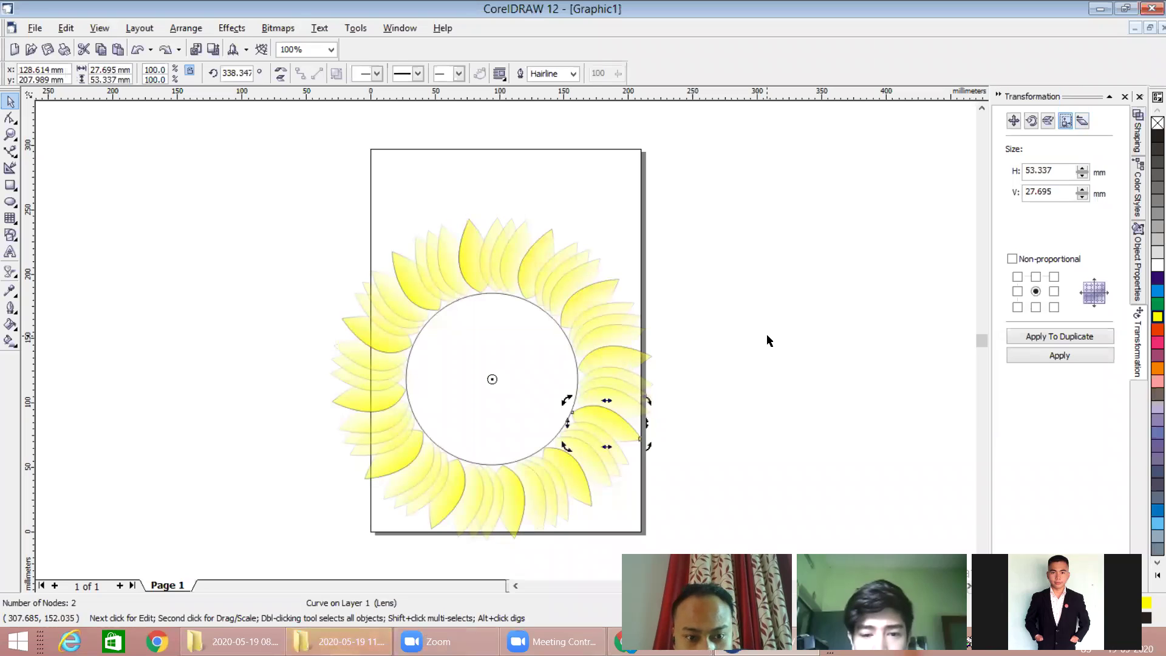
pyautogui.press('Tab')
pyautogui.press('Tab')
pyautogui.press('Tab')
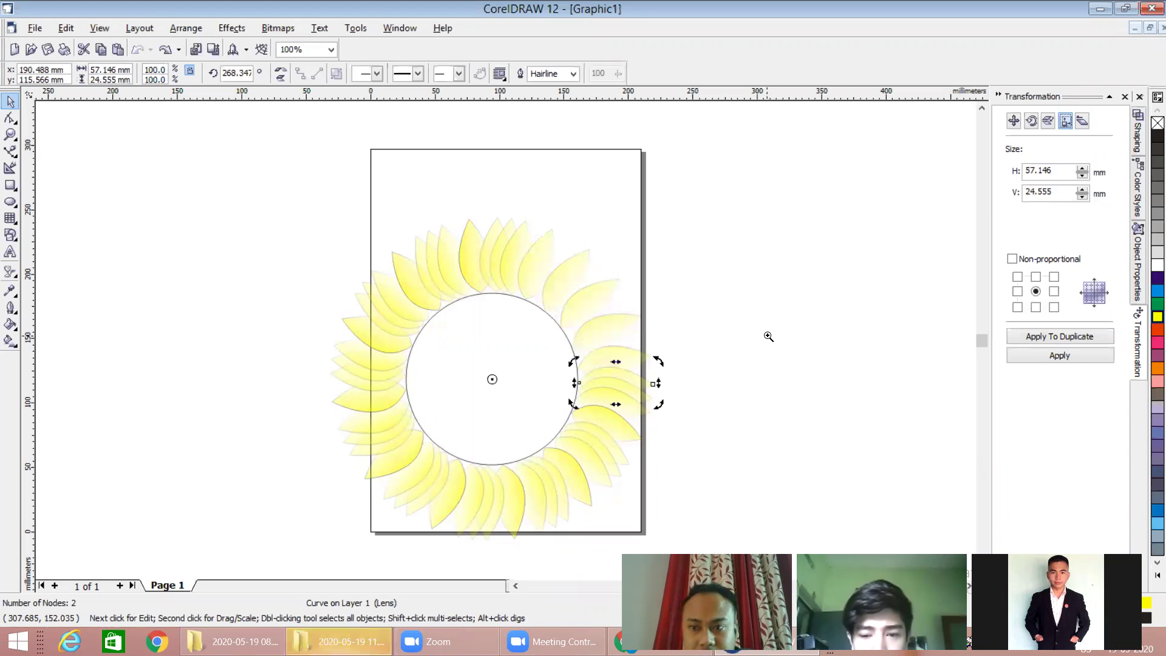
pyautogui.press('z')
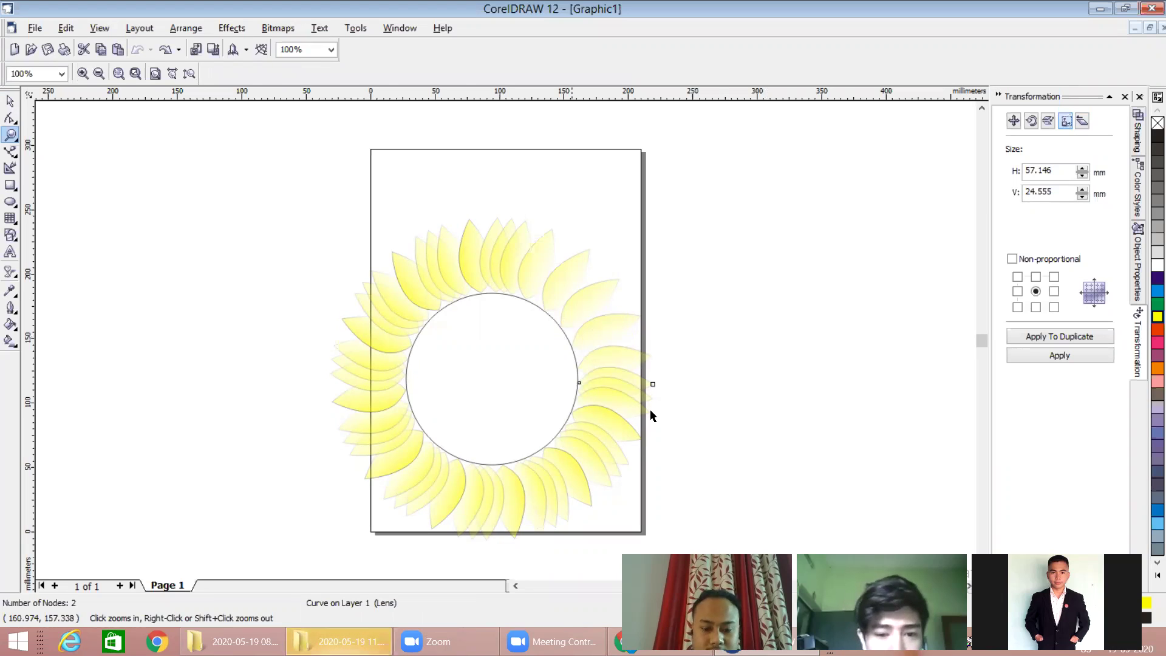
pyautogui.press('space')
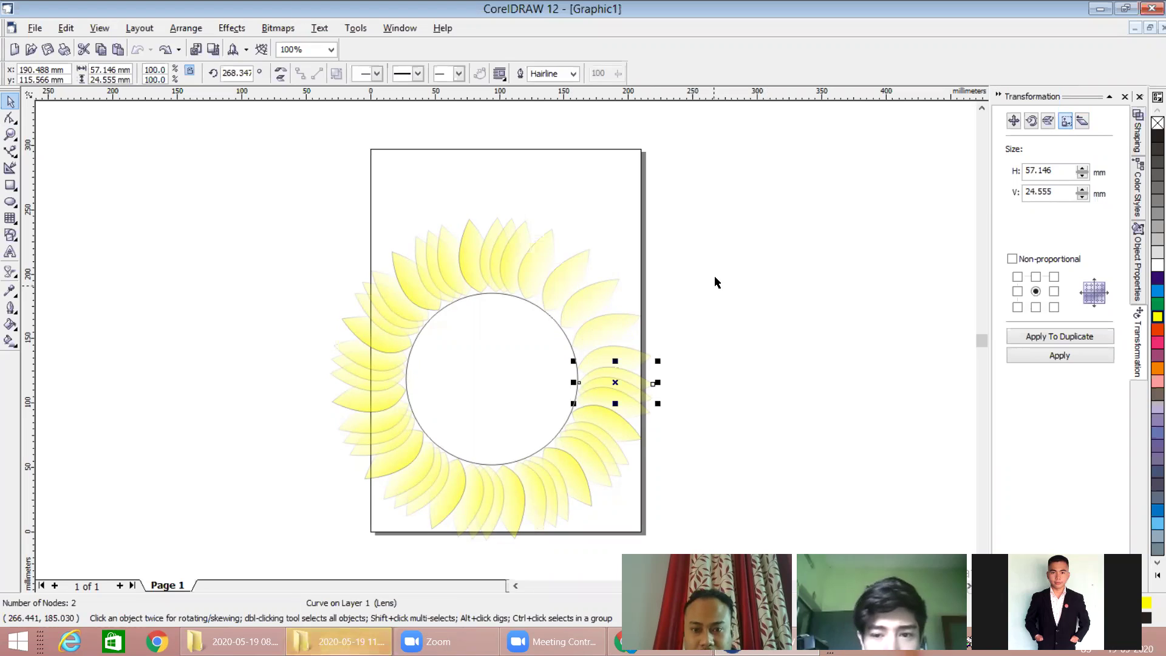
# Step: Move one petal from the upper part of the ring to the empty area left of the page
pyautogui.click(642, 241)
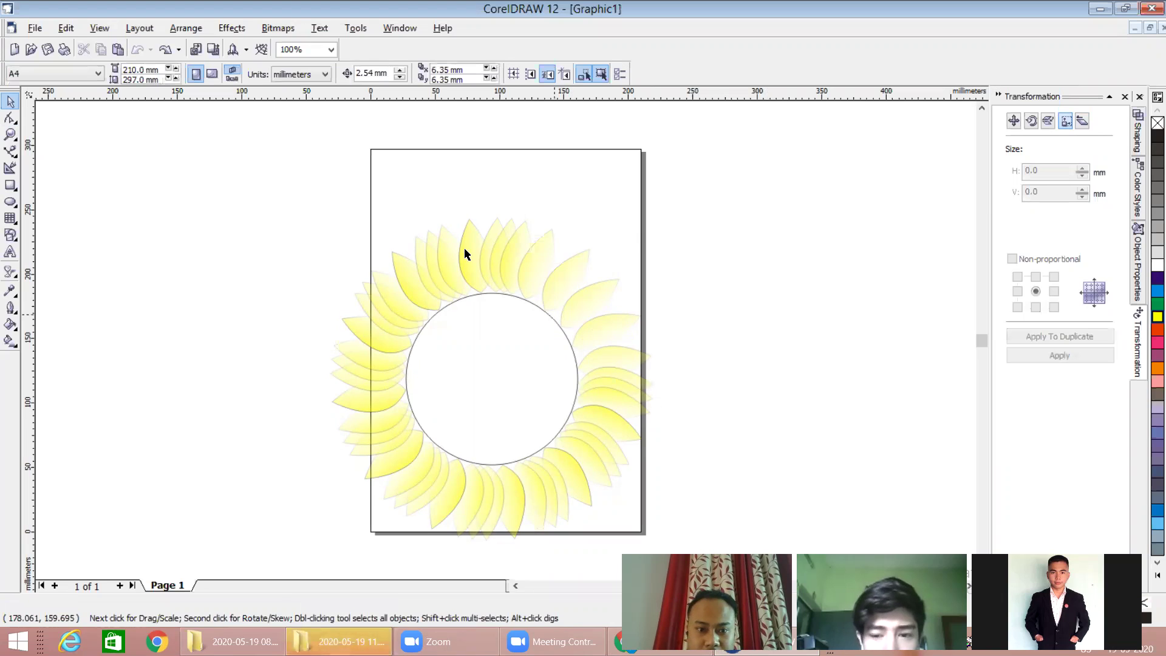
pyautogui.moveTo(461, 263); pyautogui.dragTo(355, 230)
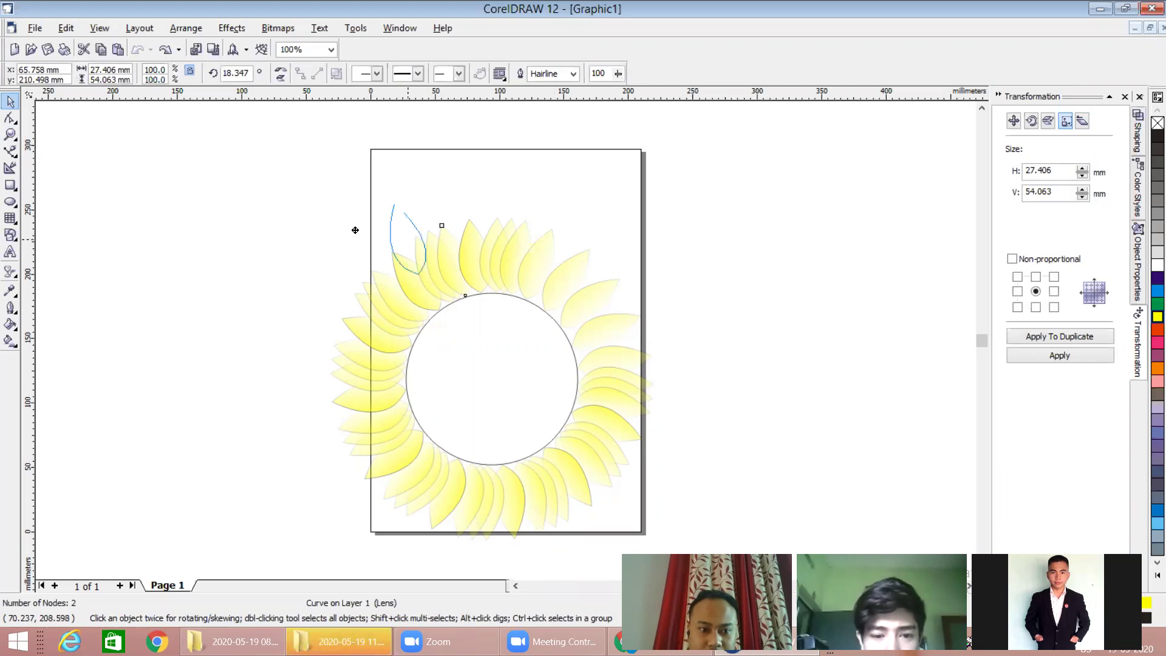
pyautogui.moveTo(281, 271); pyautogui.dragTo(249, 202)
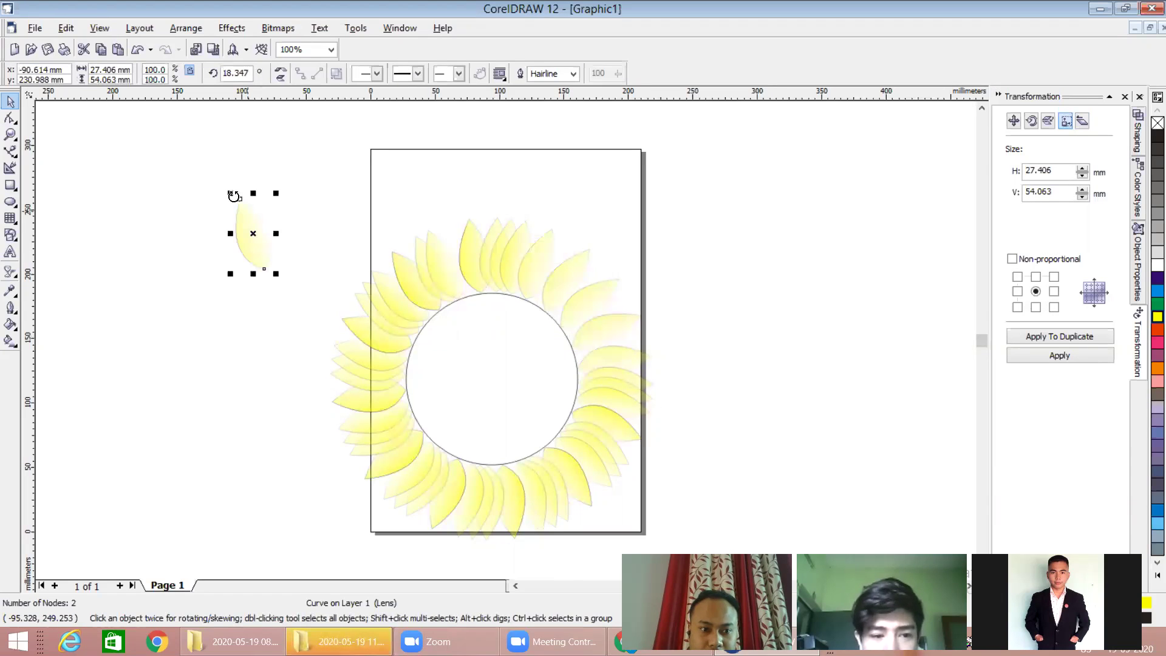
# Step: Place the separated petal's rotation centre just beside its lower tip, at about H -77.7, V 199.2 mm, and rotate the petal by 30 degrees
pyautogui.click(241, 206)
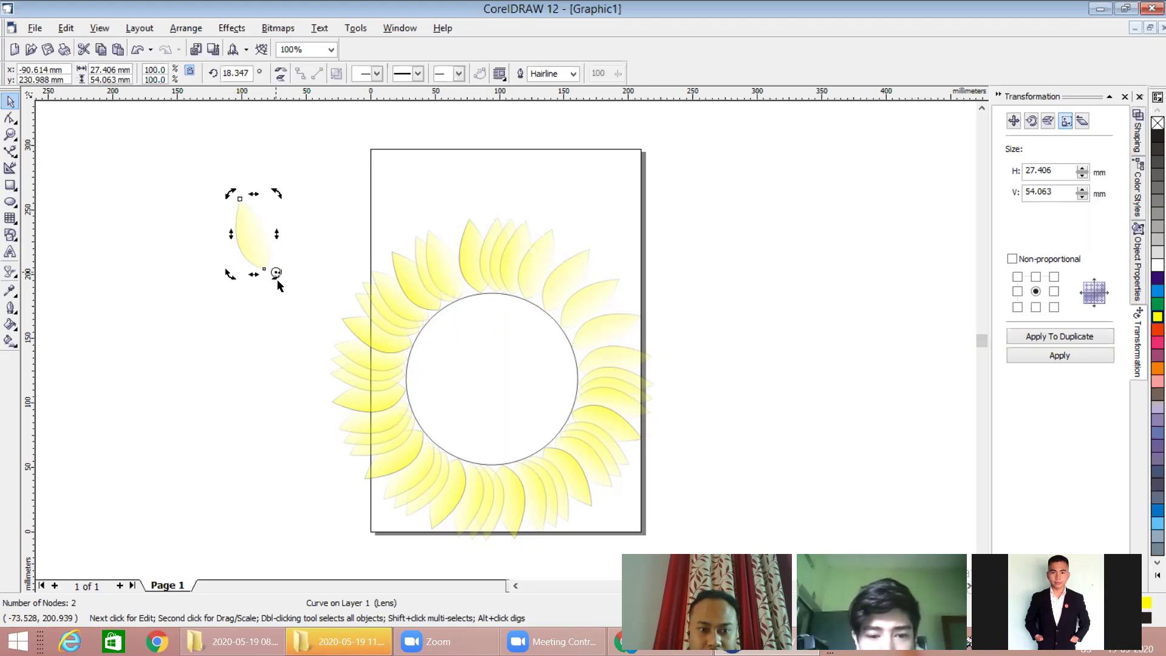
pyautogui.click(1030, 121)
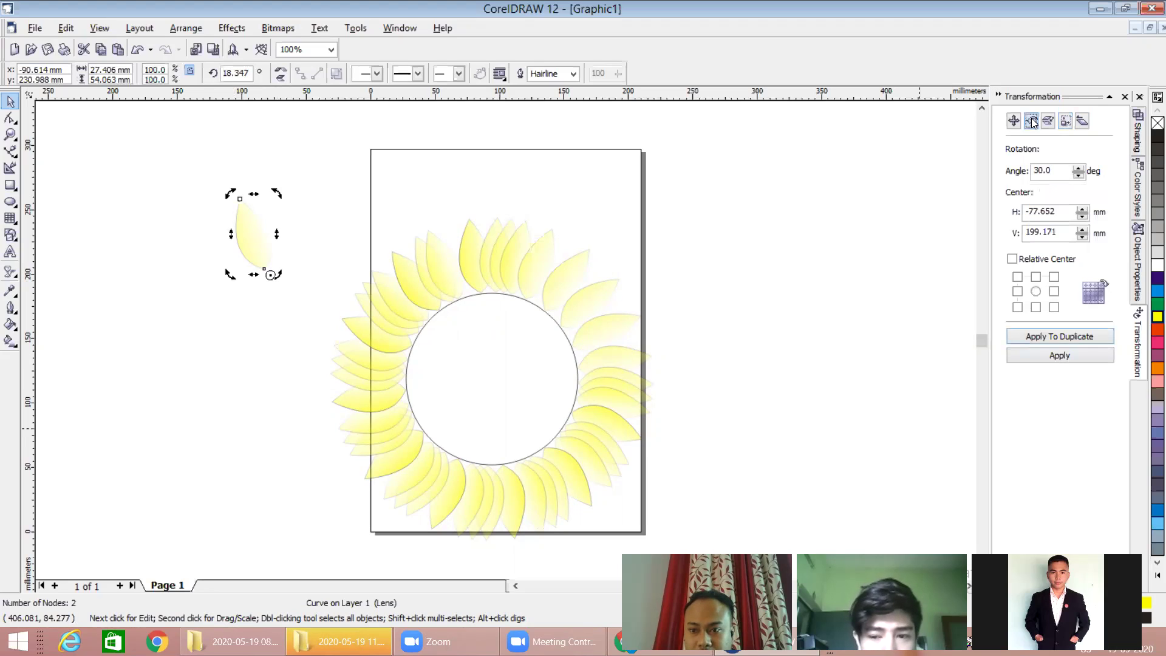
pyautogui.click(1052, 356)
pyautogui.click(1052, 356)
pyautogui.click(1052, 356)
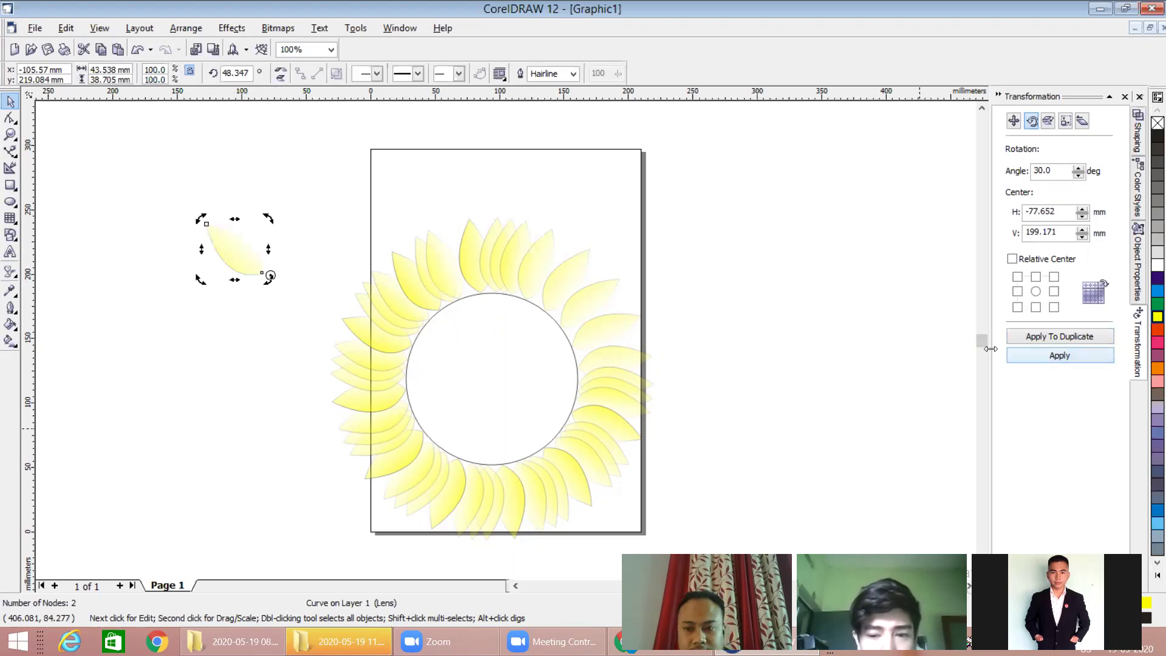
# Step: Duplicate the separated petal repeatedly at 30 degrees around its lower tip to form a full flower with several overlapping layers
pyautogui.click(1020, 339)
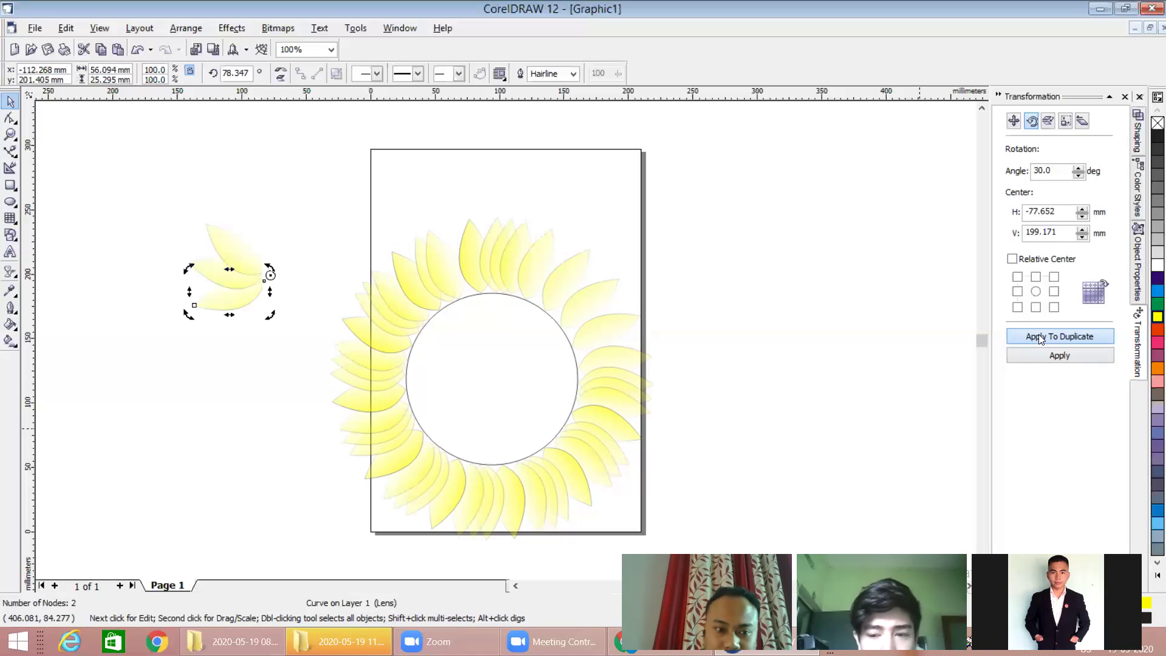
pyautogui.click(1038, 335)
pyautogui.click(1039, 336)
pyautogui.click(1039, 336)
pyautogui.click(1040, 336)
pyautogui.click(1039, 336)
pyautogui.click(1039, 336)
pyautogui.click(1039, 336)
pyautogui.click(1039, 336)
pyautogui.click(1039, 336)
pyautogui.doubleClick(1039, 337)
pyautogui.doubleClick(1040, 337)
pyautogui.doubleClick(1040, 337)
pyautogui.doubleClick(1039, 337)
pyautogui.doubleClick(1040, 336)
pyautogui.doubleClick(1039, 335)
pyautogui.tripleClick(1039, 335)
pyautogui.doubleClick(1039, 336)
pyautogui.doubleClick(1039, 336)
pyautogui.doubleClick(1039, 336)
pyautogui.click(1039, 337)
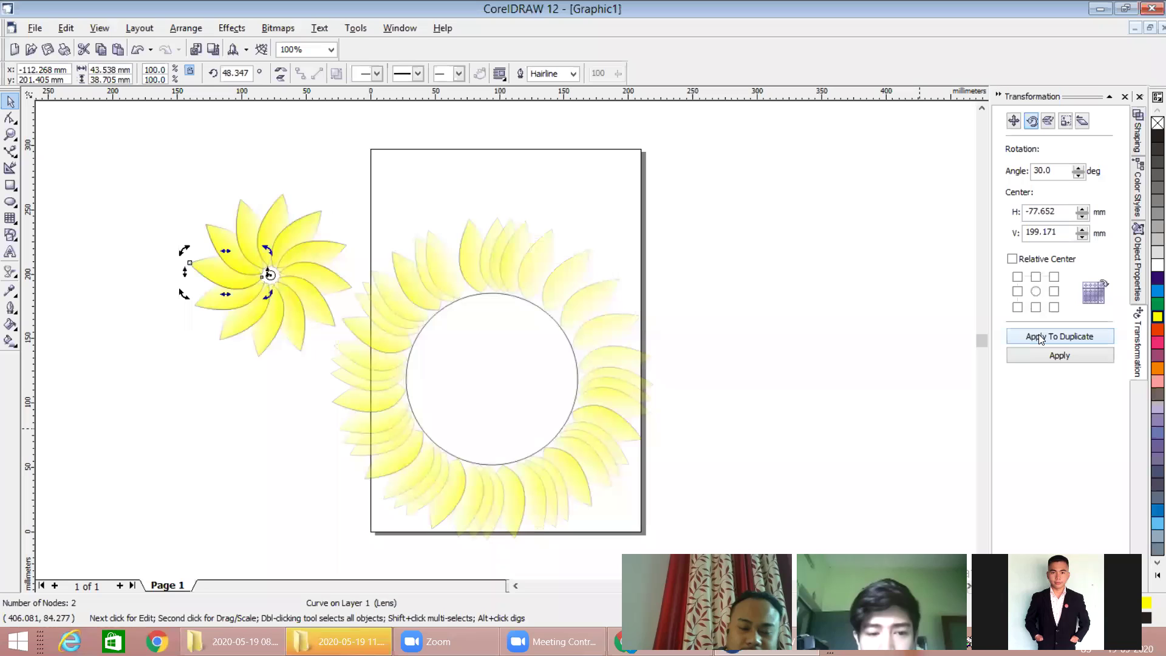
pyautogui.click(1039, 337)
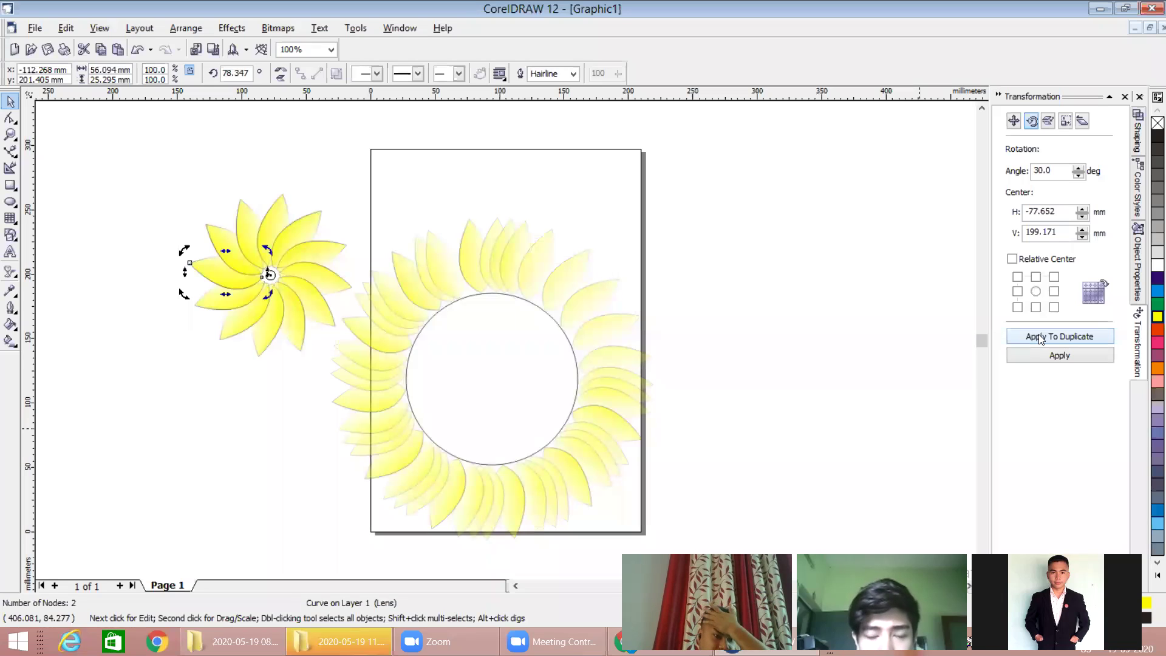
pyautogui.click(1040, 337)
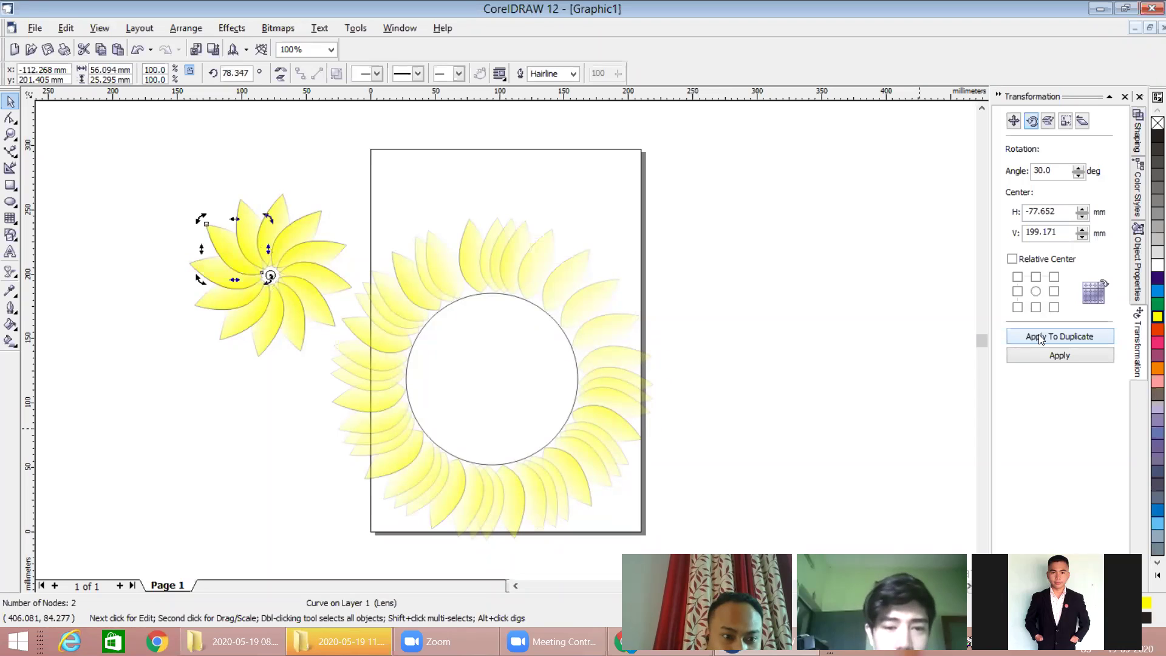
# Step: Undo the surplus overlapping petal duplicates of the small flower, back to the petal at about 198 degrees
pyautogui.hotkey('ctrl', 'z')
pyautogui.hotkey('ctrl', 'z')
pyautogui.hotkey('ctrl', 'z')
pyautogui.hotkey('ctrl', 'z')
pyautogui.hotkey('ctrl', 'z')
pyautogui.hotkey('ctrl', 'z')
pyautogui.hotkey('ctrl', 'z')
pyautogui.hotkey('ctrl', 'z')
pyautogui.hotkey('ctrl', 'z')
pyautogui.hotkey('ctrl', 'z')
pyautogui.hotkey('ctrl', 'z')
pyautogui.hotkey('ctrl', 'z')
pyautogui.hotkey('ctrl', 'z')
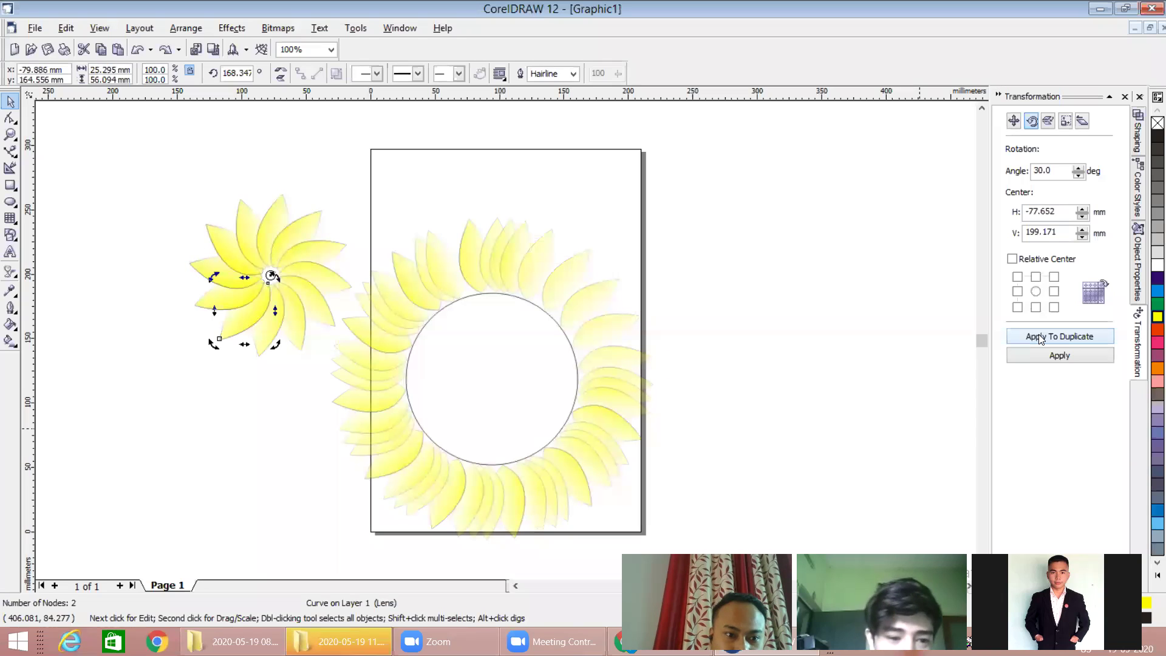
pyautogui.hotkey('ctrl', 'z')
pyautogui.hotkey('ctrl', 'z')
pyautogui.hotkey('ctrl', 'z')
pyautogui.hotkey('ctrl', 'z')
pyautogui.hotkey('ctrl', 'z')
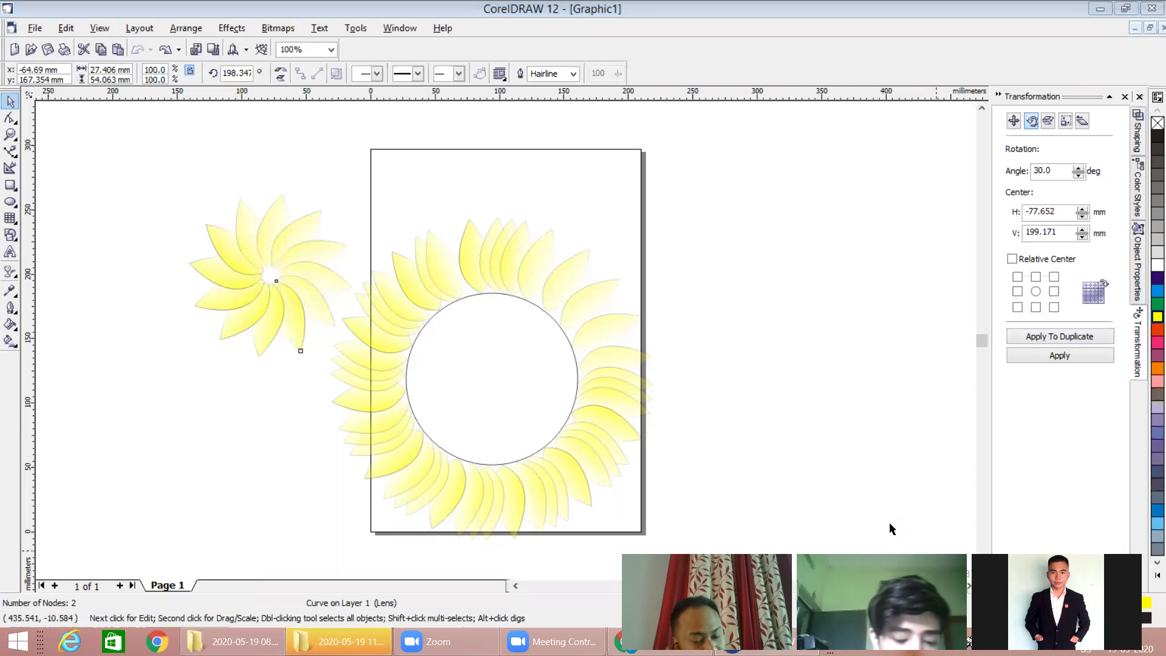
pyautogui.click(902, 484)
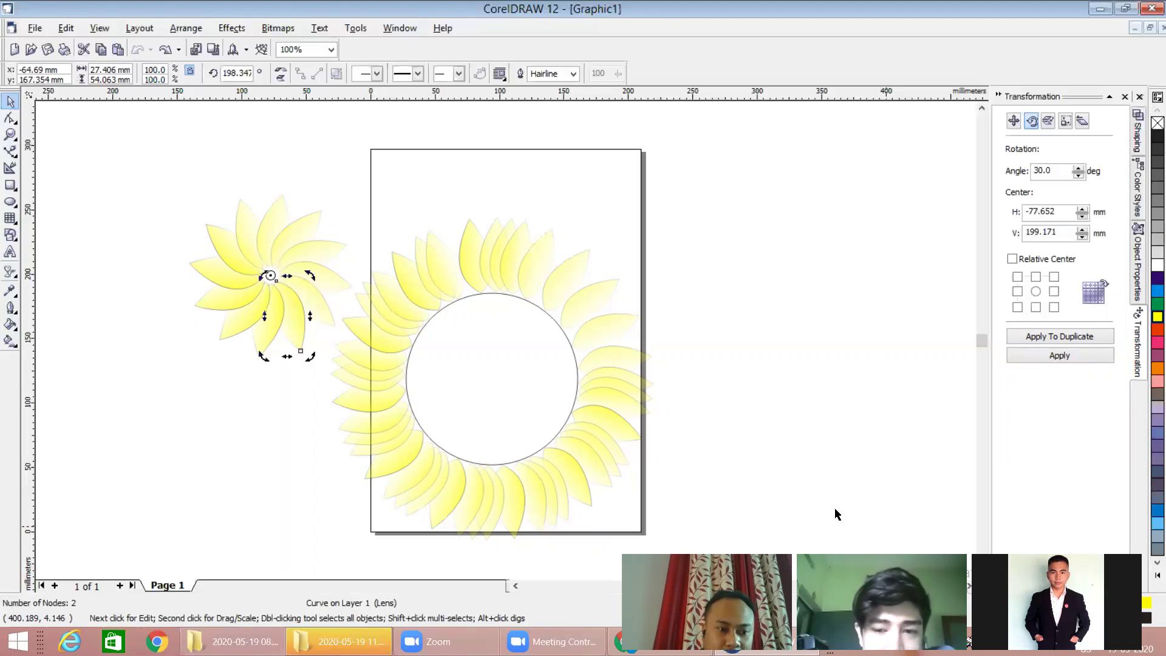
pyautogui.click(17, 278)
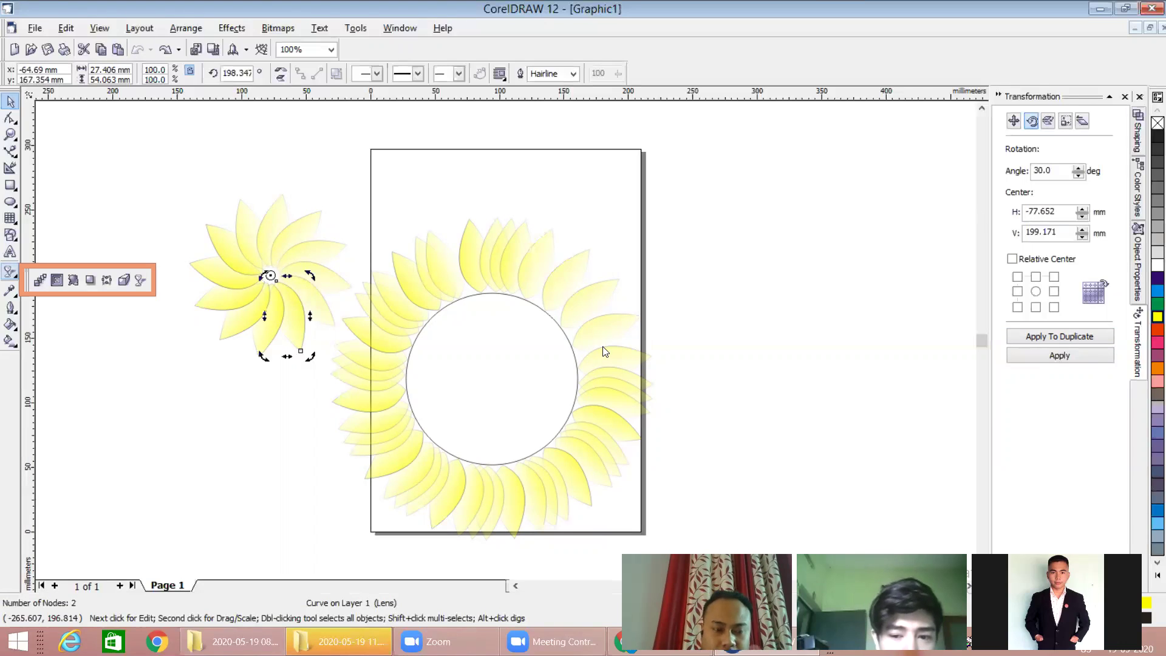
pyautogui.click(16, 242)
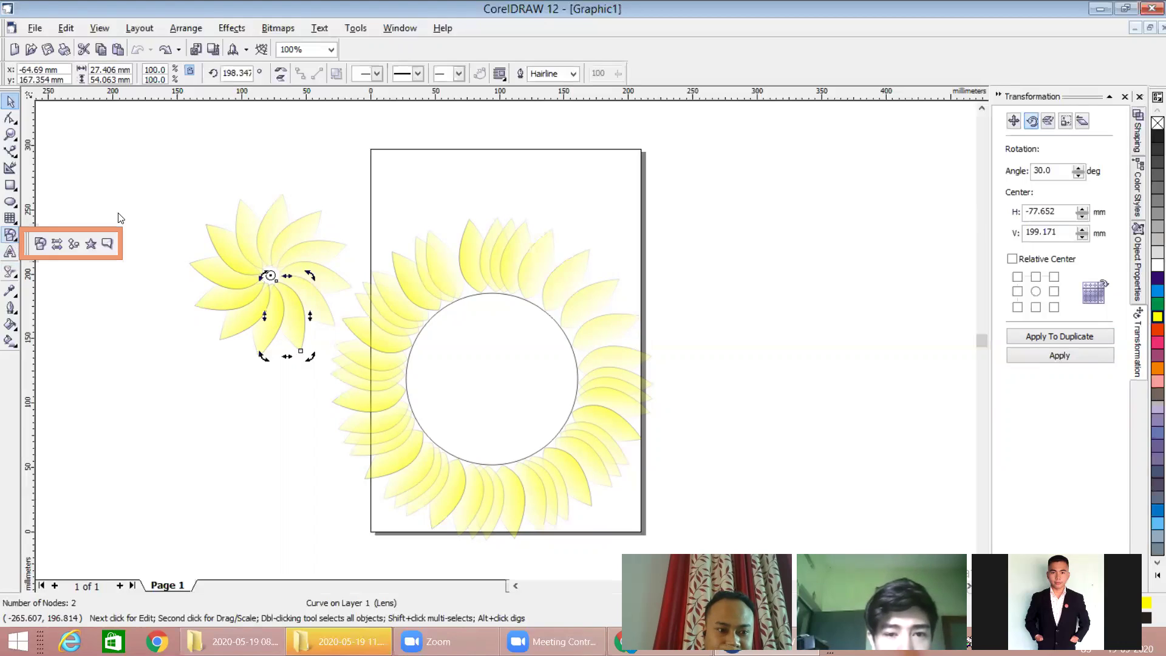